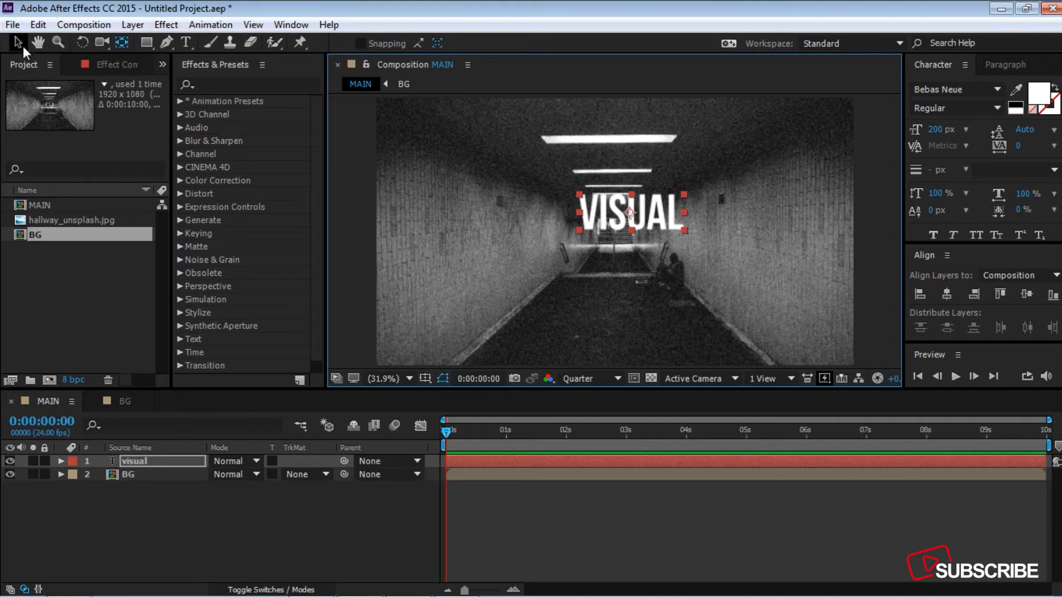
Step: Center the VISUAL text layer horizontally and vertically in the composition
click(19, 42)
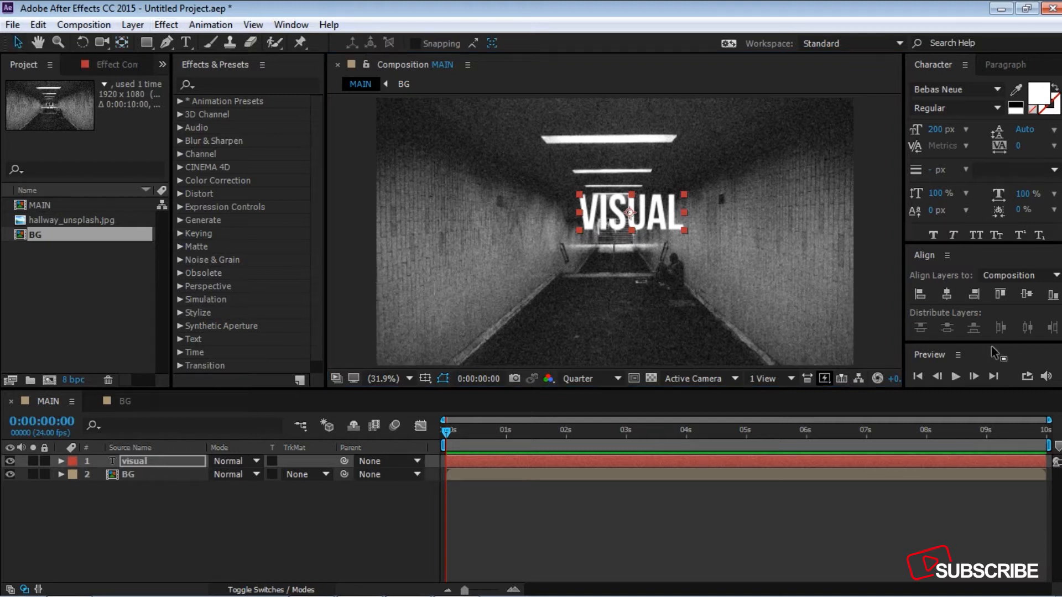
click(949, 294)
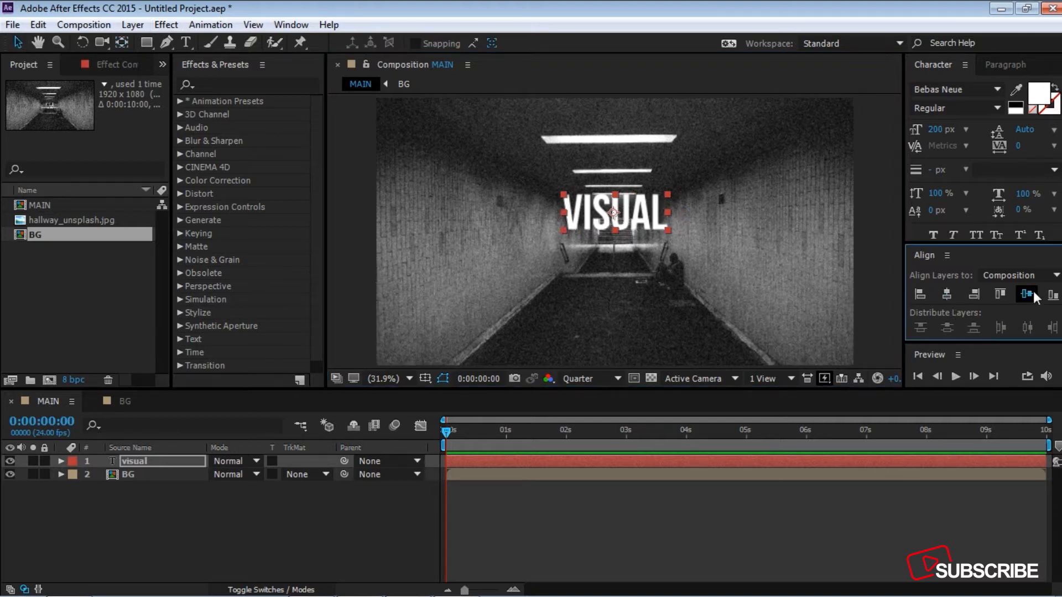
click(1030, 295)
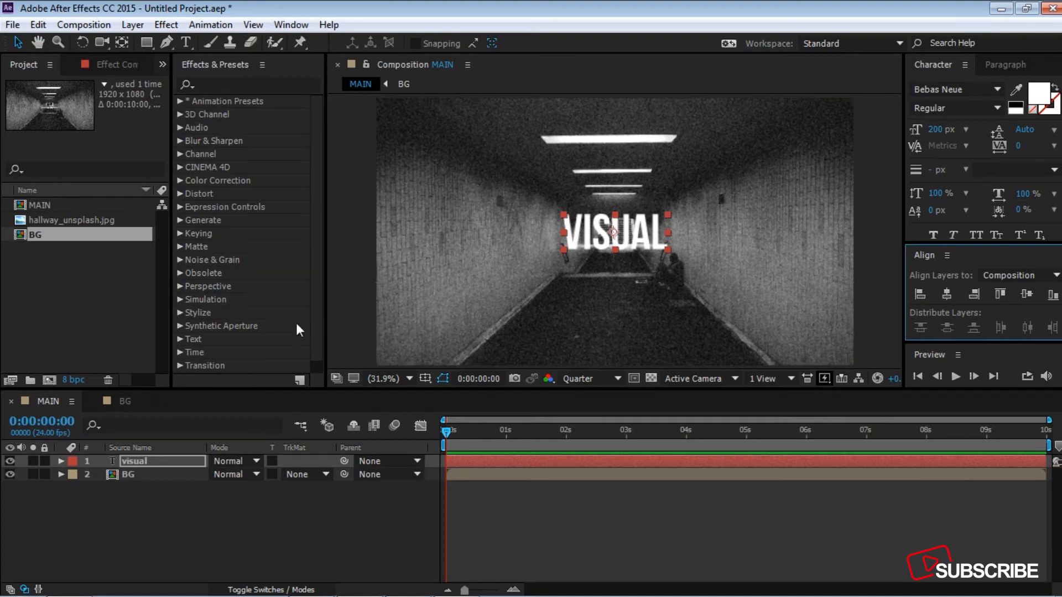
click(208, 520)
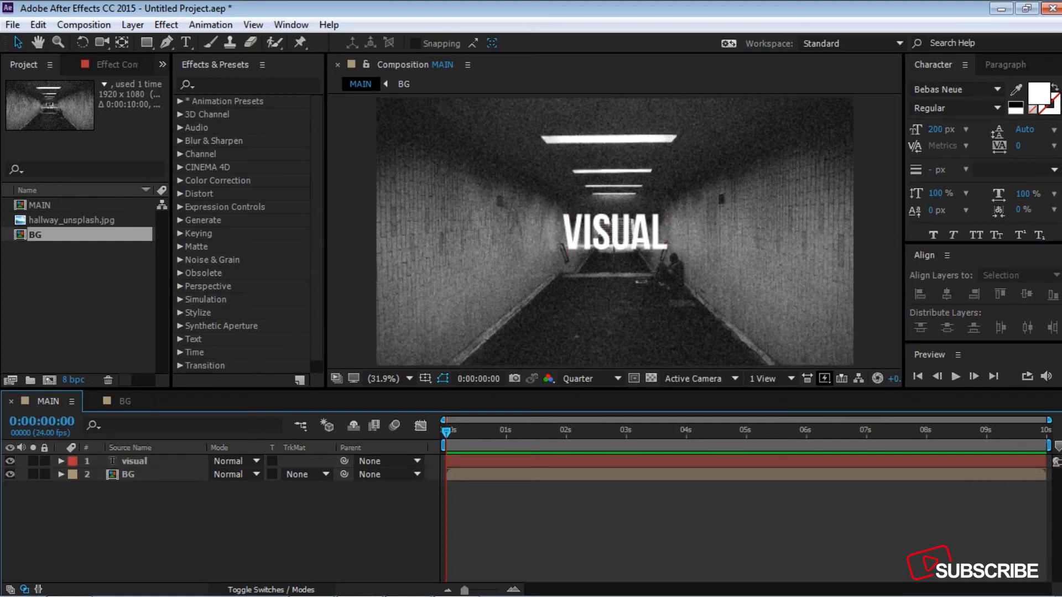
click(289, 25)
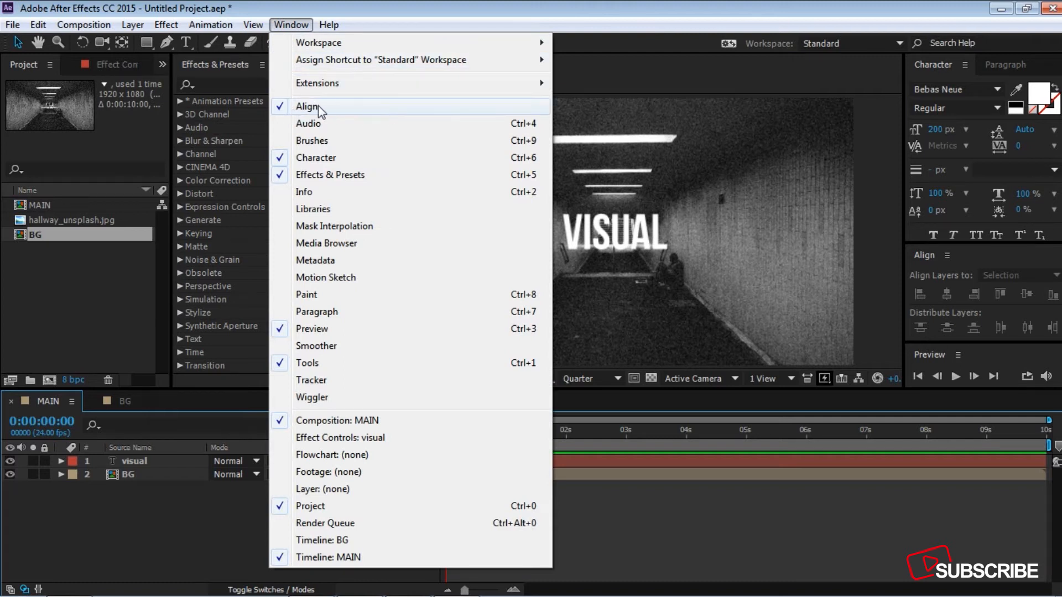
click(292, 25)
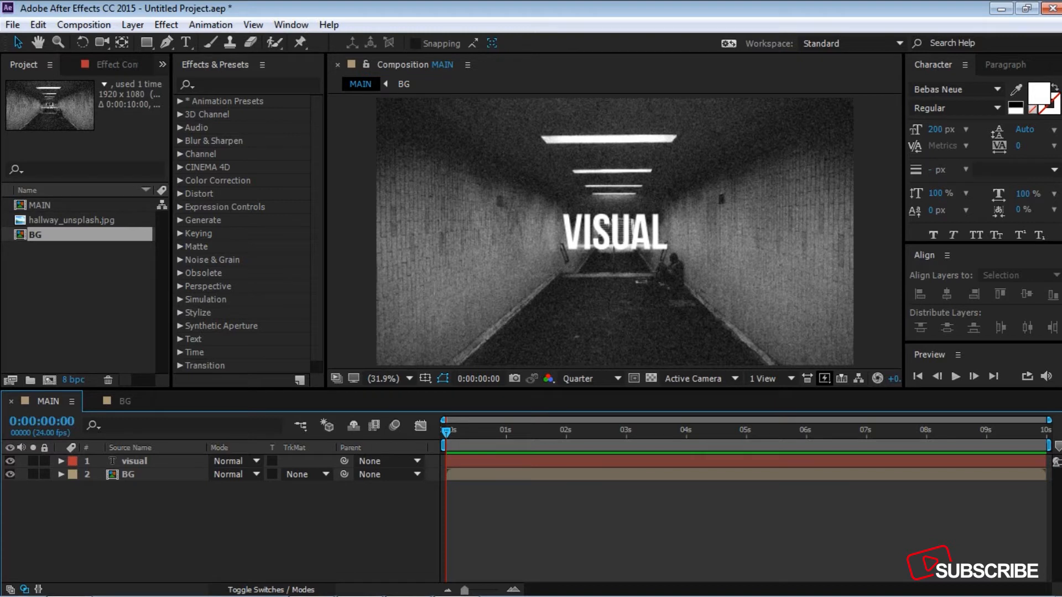
Step: Draw a straight vertical red line with the Pen tool between the S and U, extending slightly above and below the VISUAL text
click(167, 42)
scroll(616, 246, up, 4)
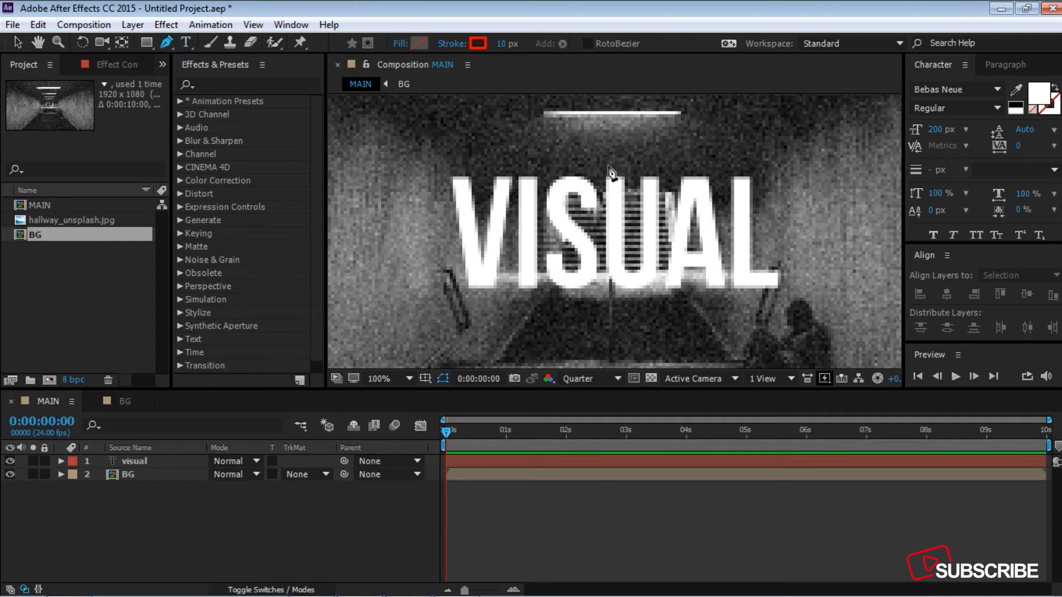
click(608, 166)
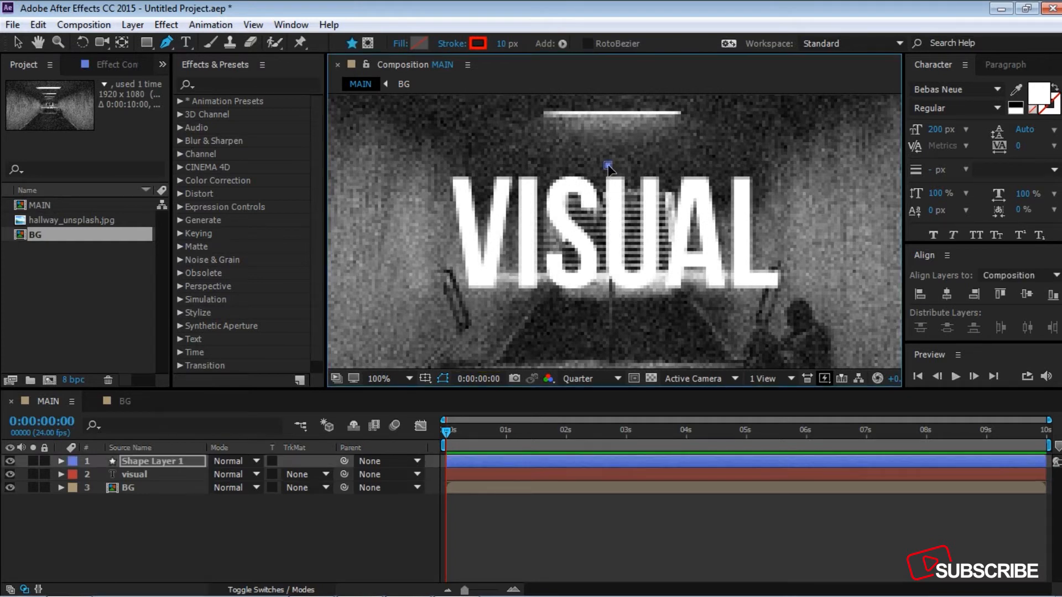
click(608, 298)
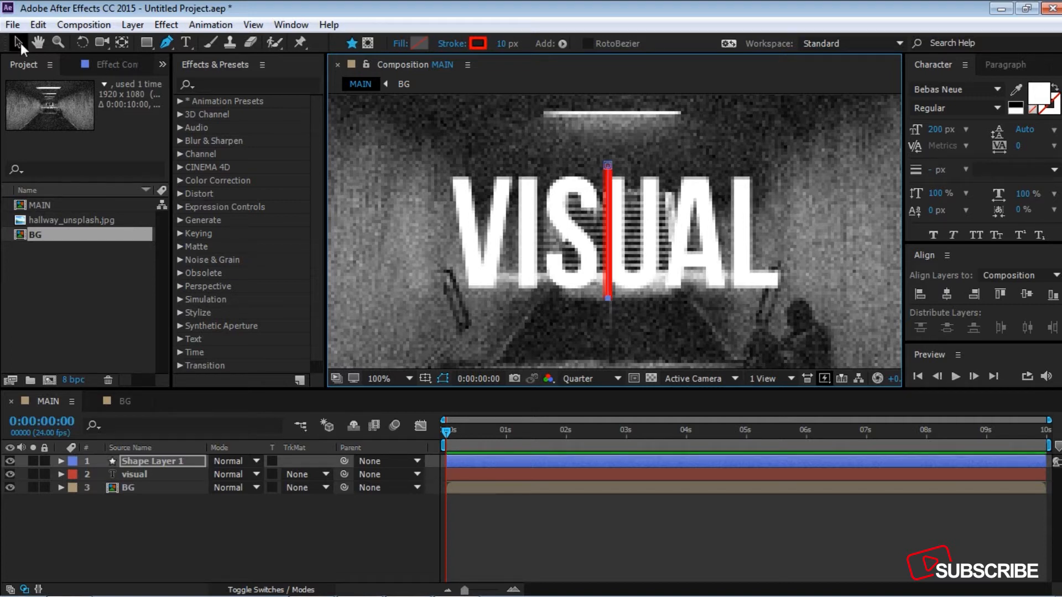
click(19, 42)
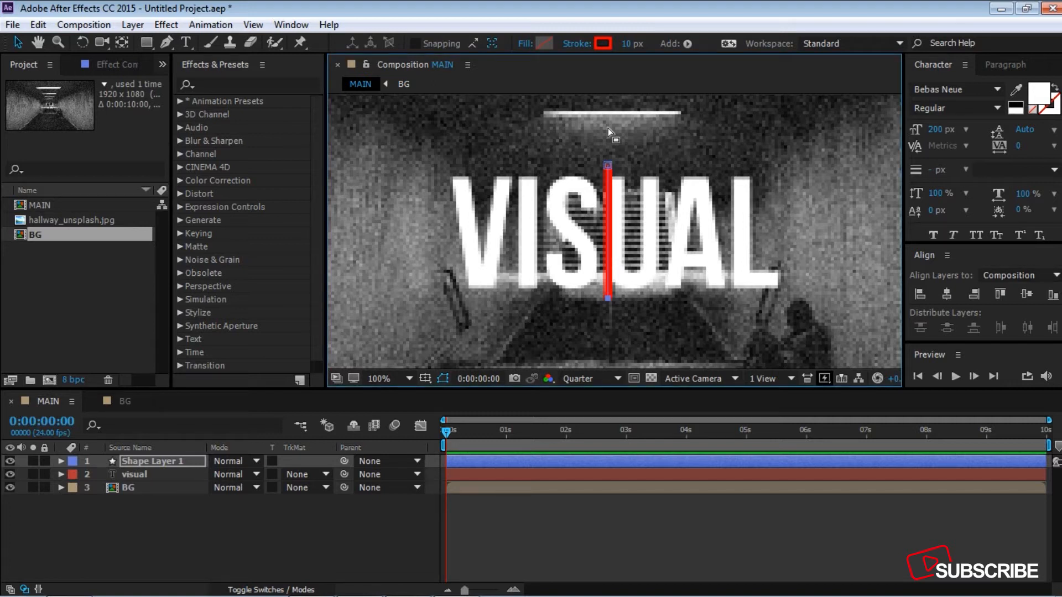
Step: Rename the new shape layer as "line 01"
click(149, 462)
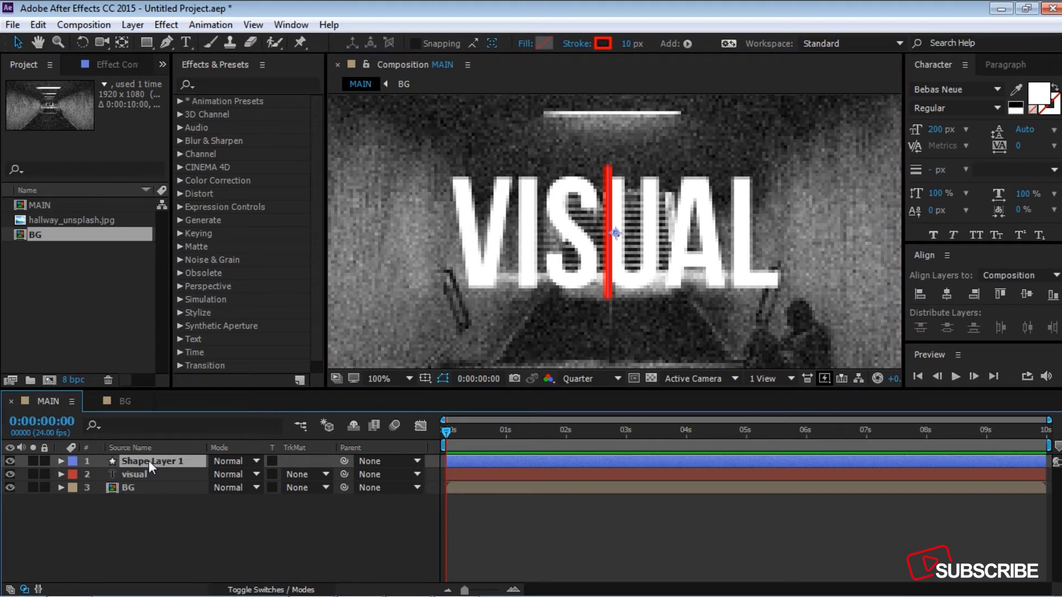
key(Return)
text(l)
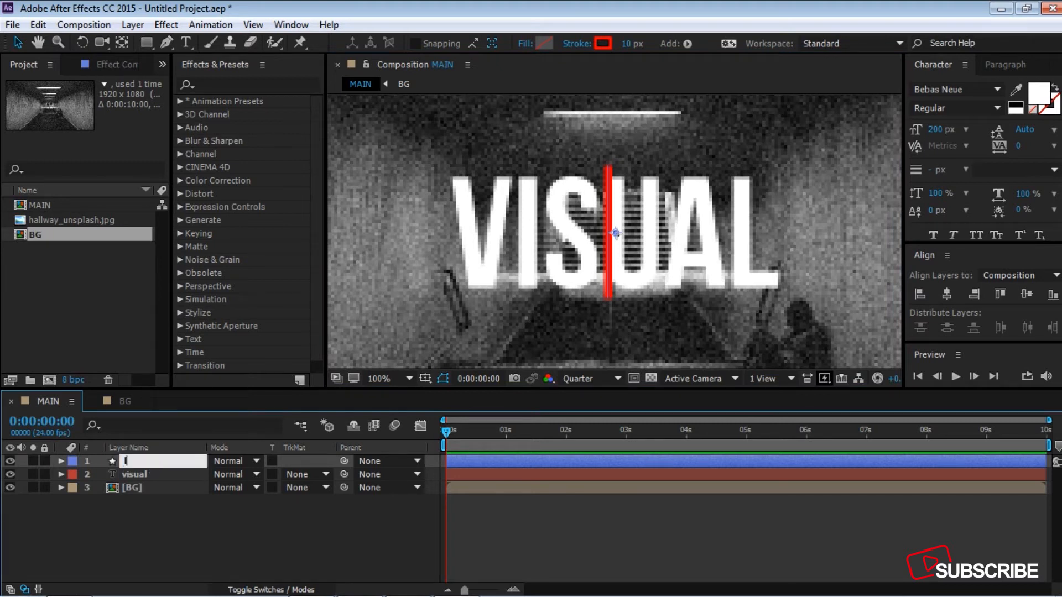
text(ine 01)
key(Return)
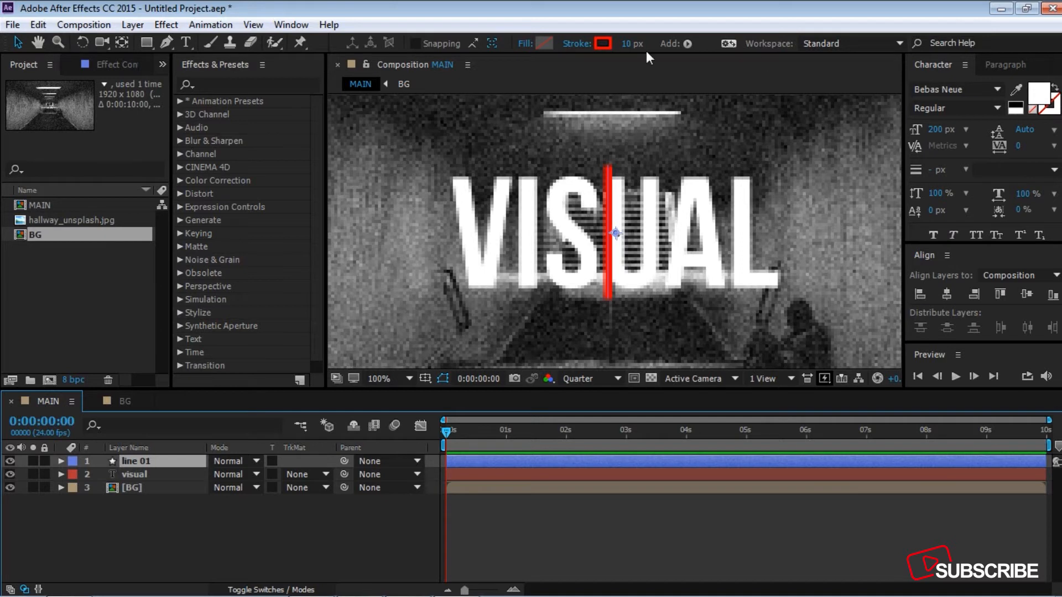
Step: Confirm the line's fill as None and its stroke as a solid red color 10 px wide
click(524, 44)
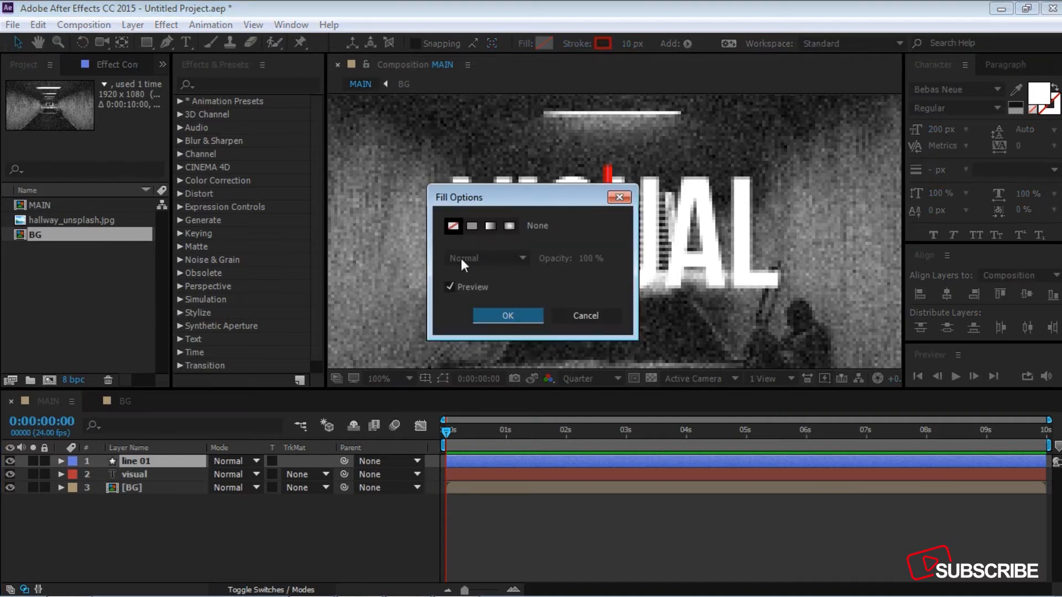
click(517, 315)
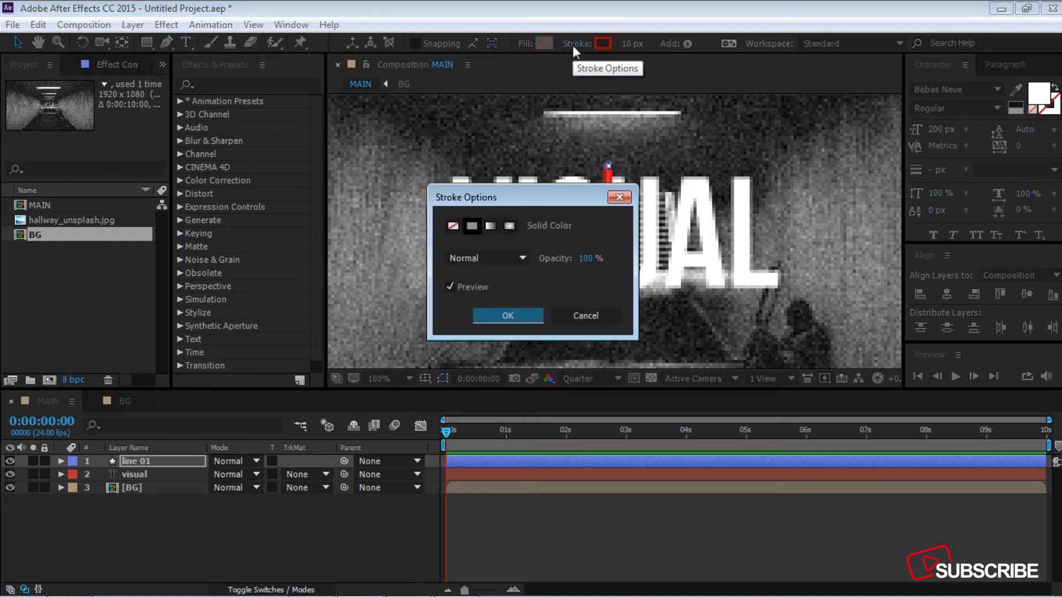
click(573, 44)
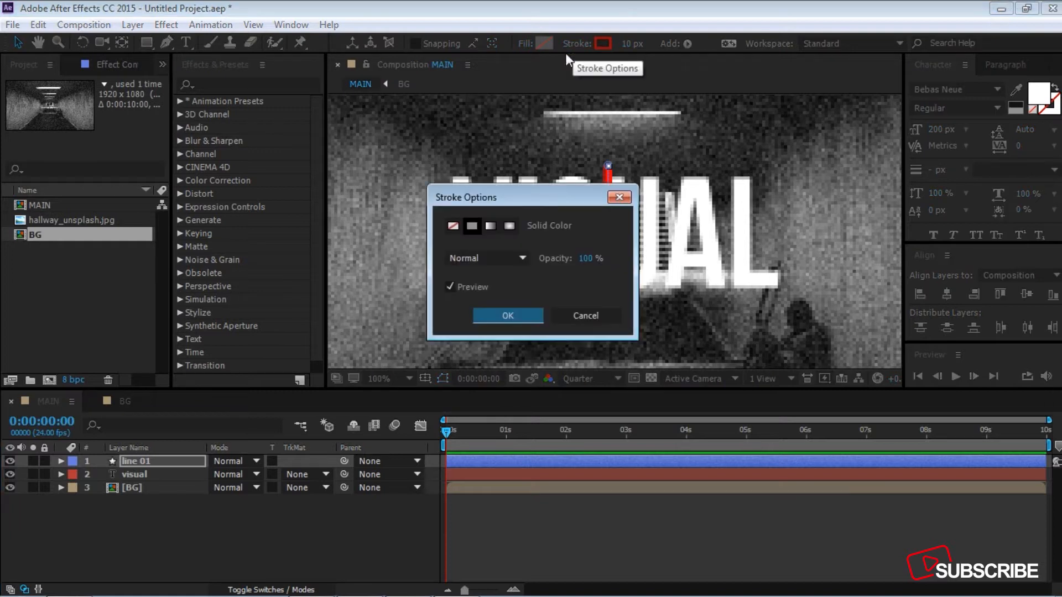
click(491, 314)
click(629, 44)
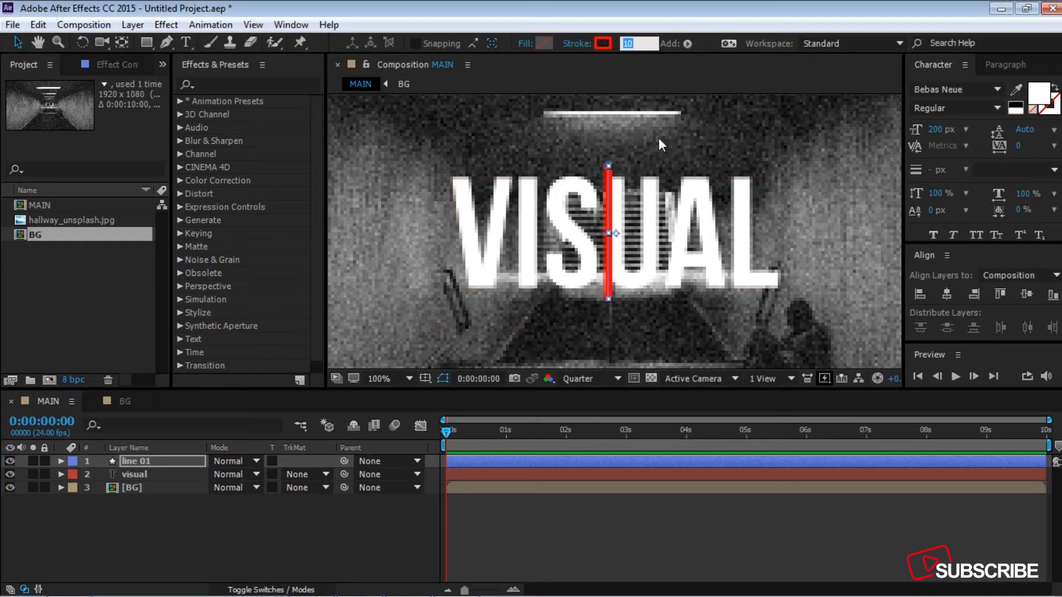
click(603, 45)
drag(531, 199, 544, 178)
click(686, 179)
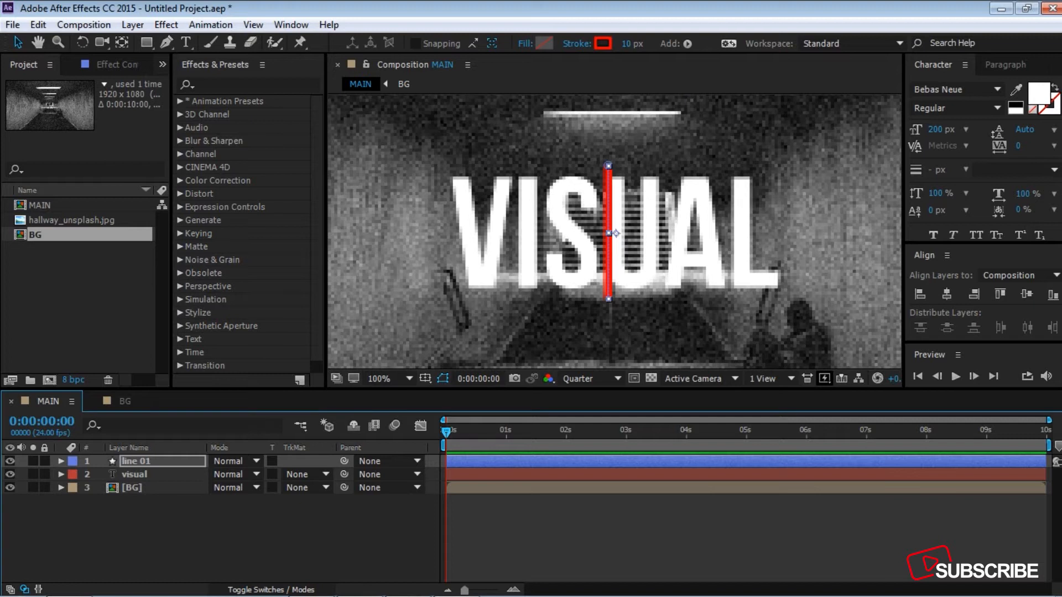
Step: Align the line 01 layer to the horizontal and vertical center of the composition
click(950, 294)
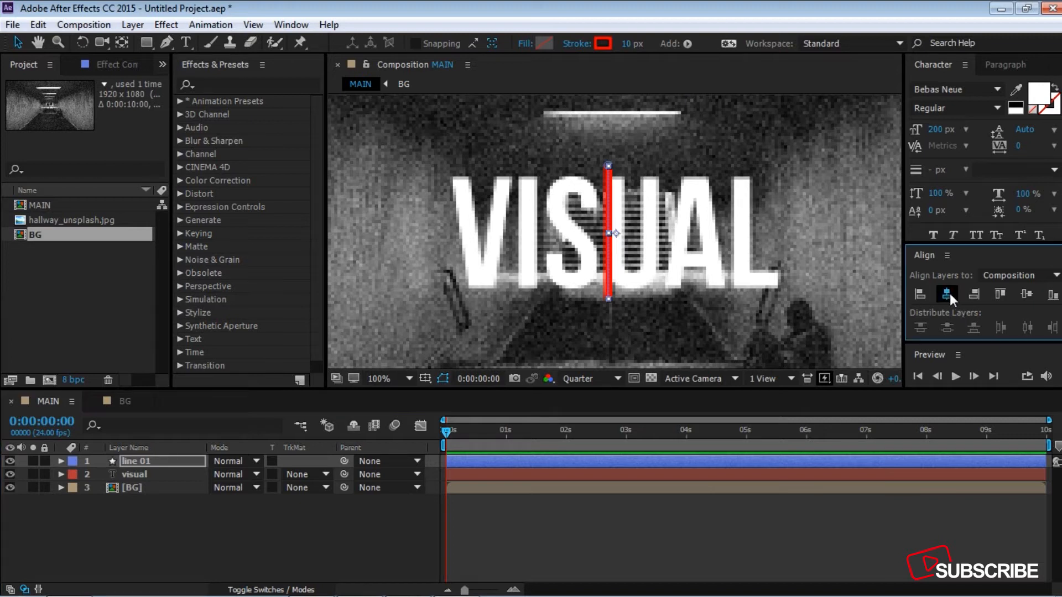
click(1033, 296)
Step: Add a Trim Paths operator to the contents of the line 01 layer
click(137, 461)
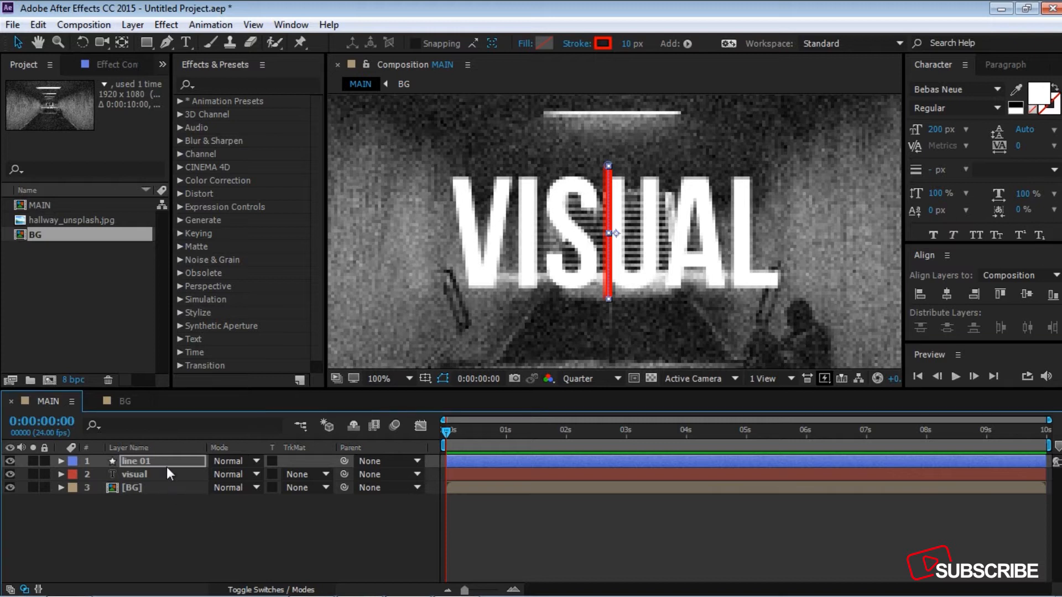
click(61, 461)
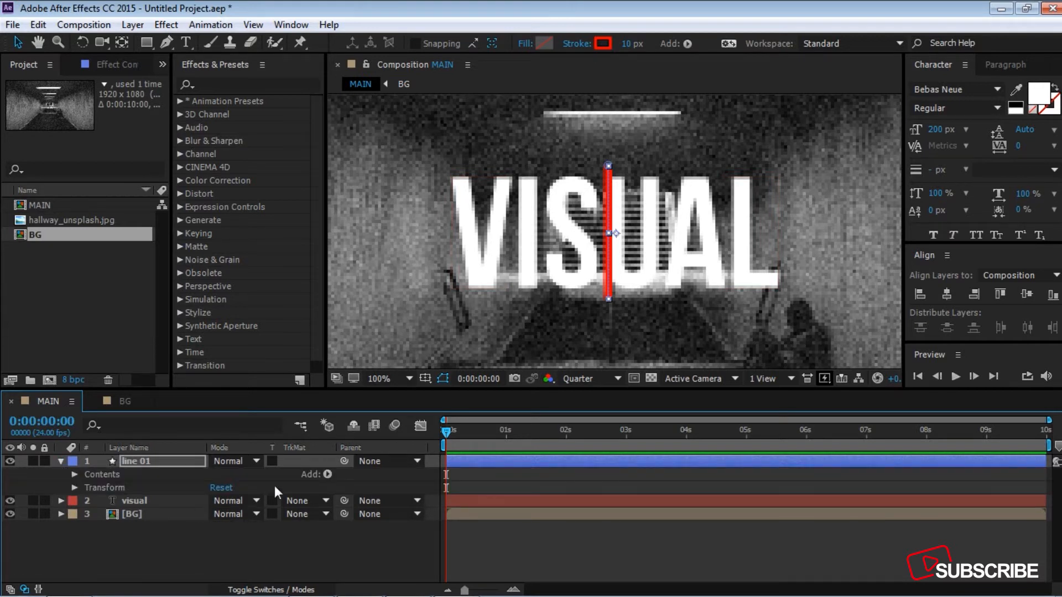
click(327, 475)
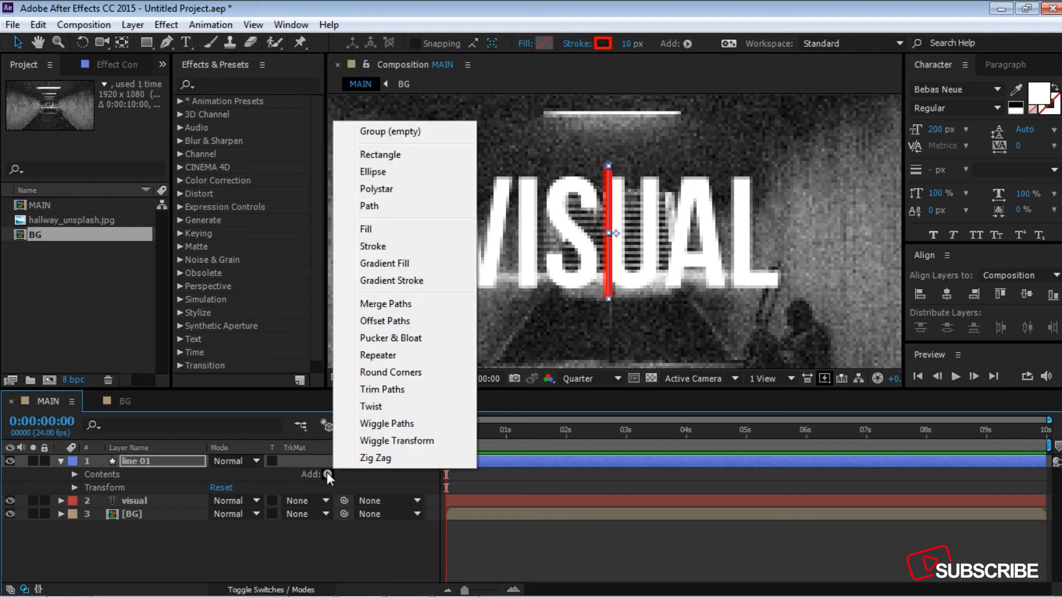
click(382, 389)
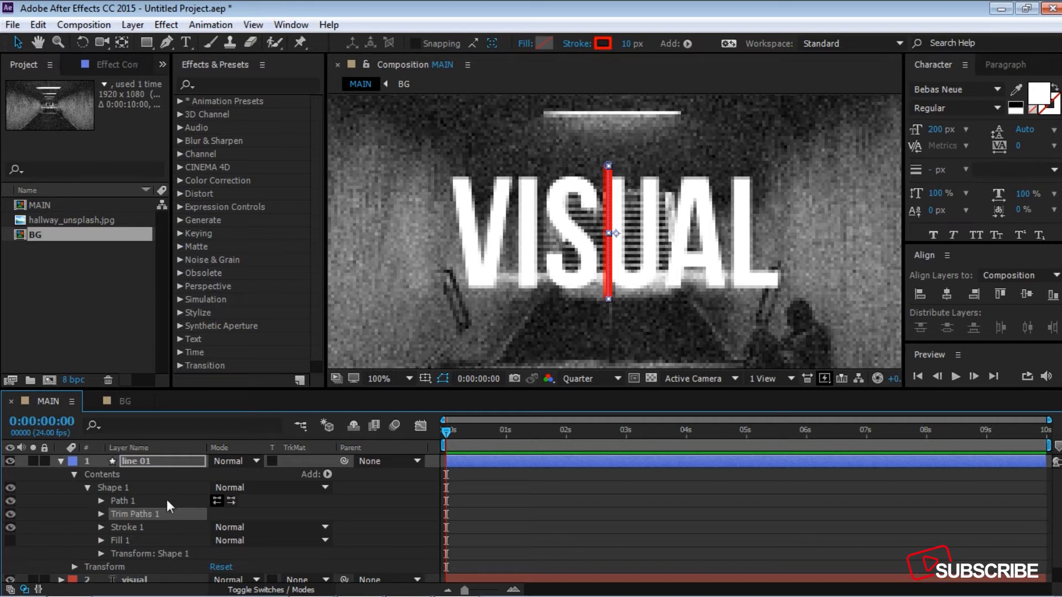
Step: Keyframe the Trim Paths End value at 100% at 1 second and 0% at 0 seconds
drag(446, 433, 504, 432)
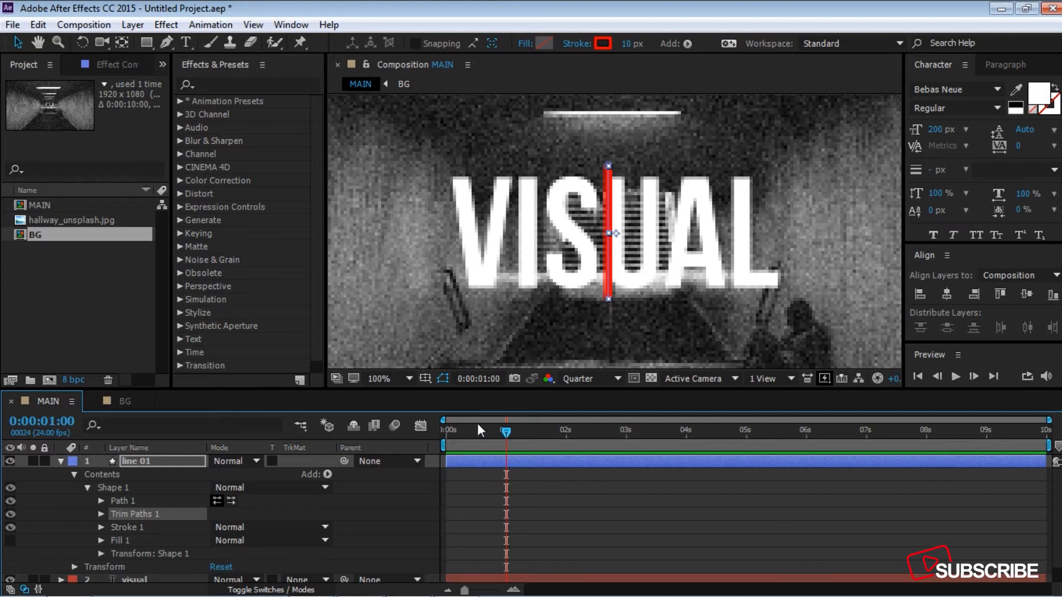
click(102, 515)
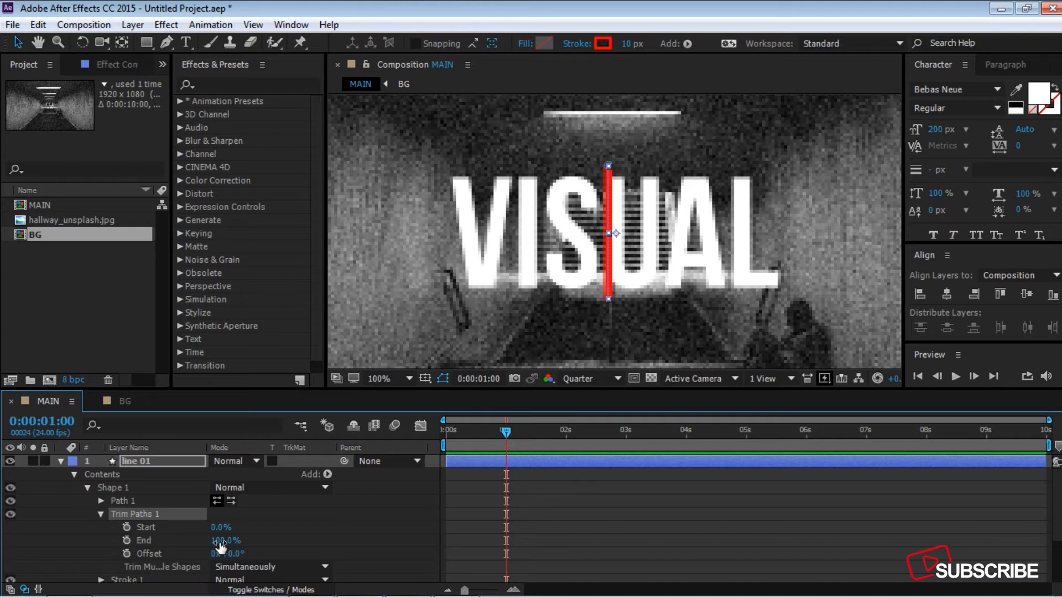
click(127, 540)
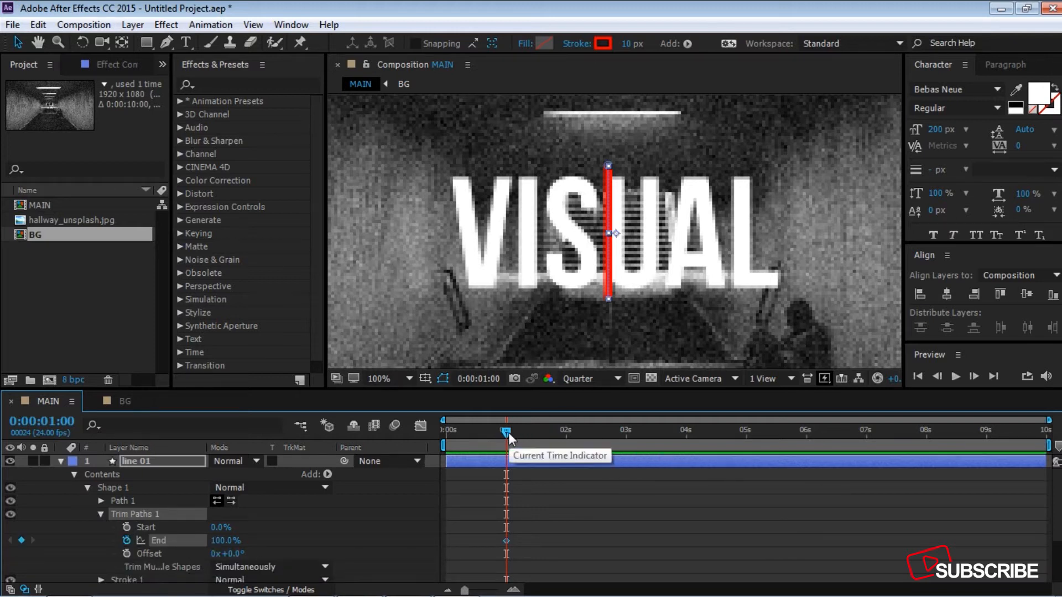
drag(509, 433, 423, 435)
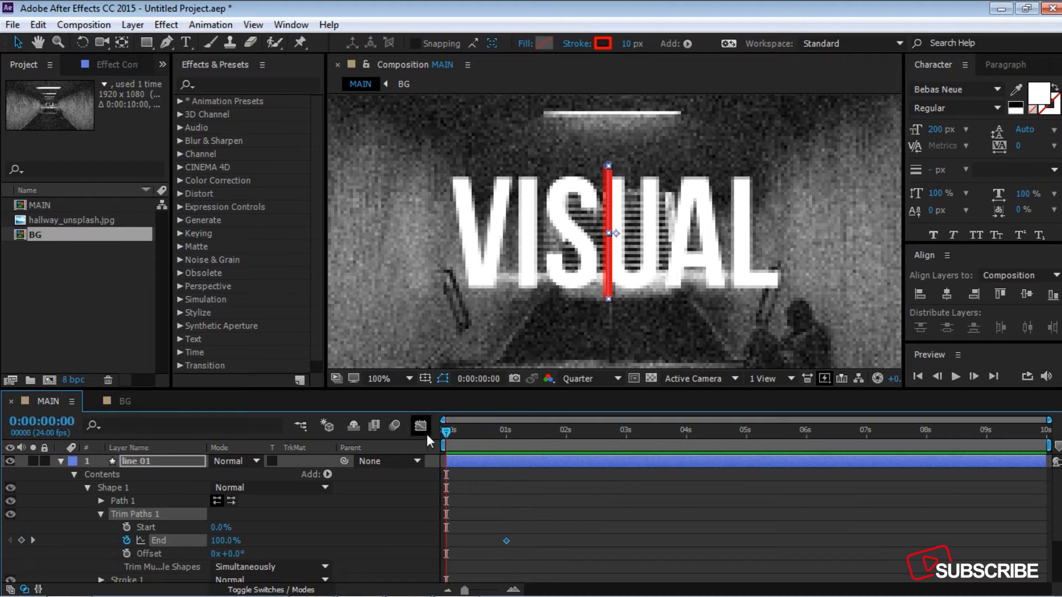
drag(224, 541, 108, 540)
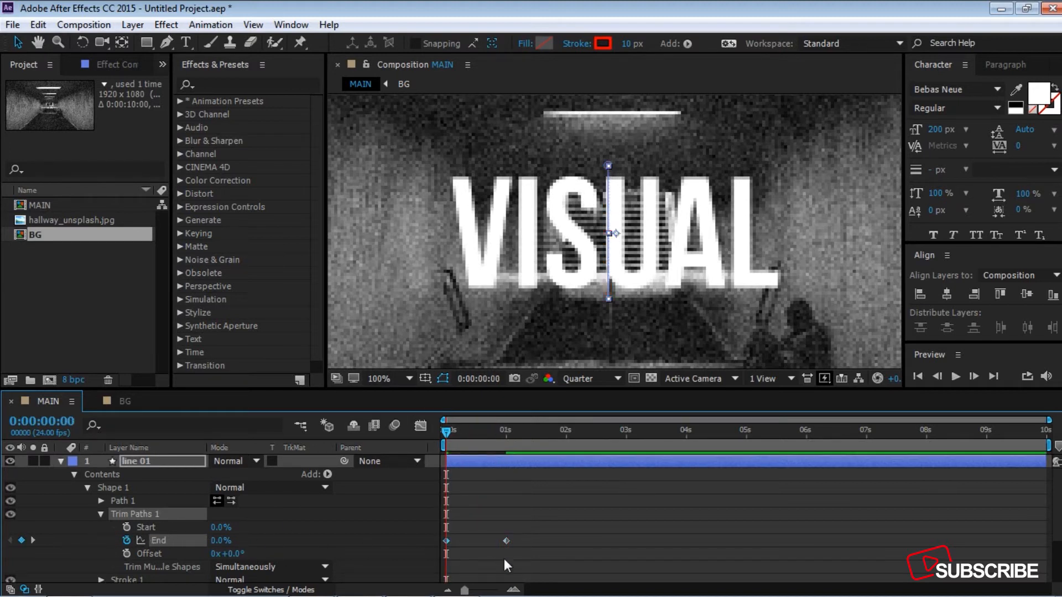
Step: Apply Easy Ease to both Trim Paths End keyframes and shape their speed graph into a sharp peak midway between them
drag(562, 550, 439, 536)
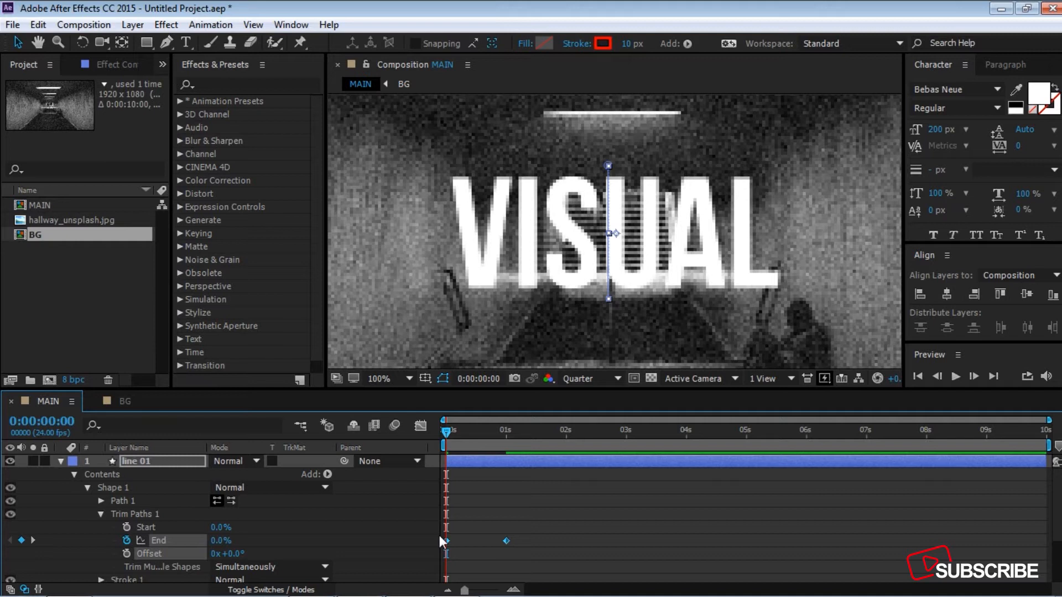
key(F9)
click(420, 427)
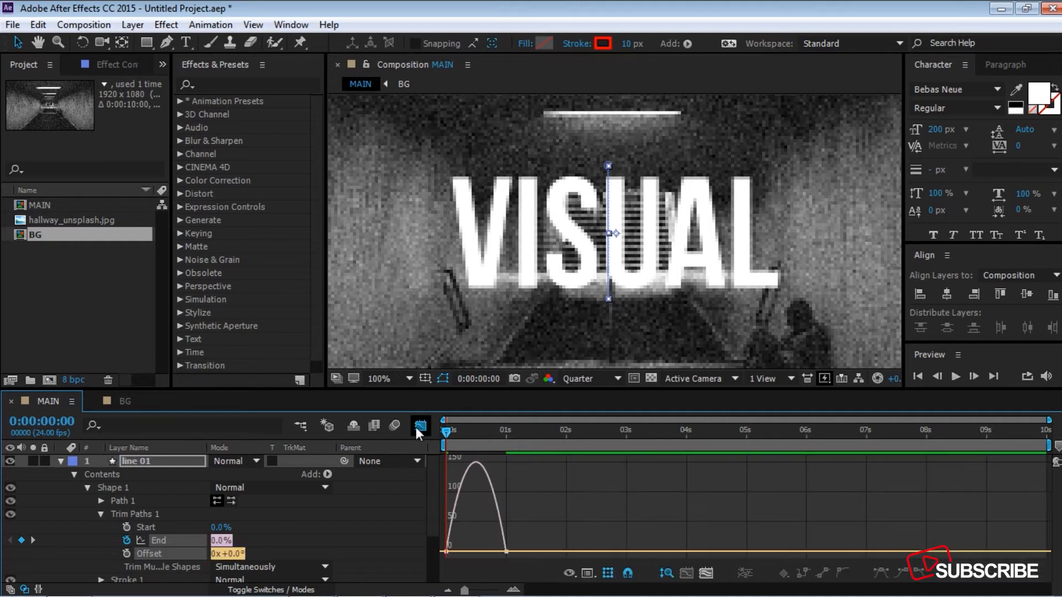
right_click(536, 524)
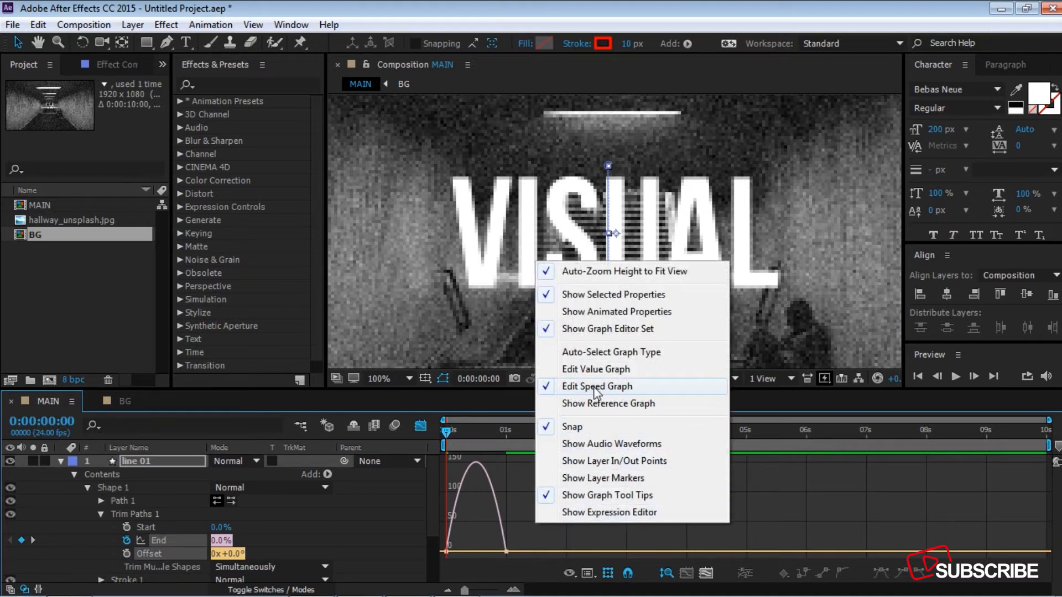
click(529, 536)
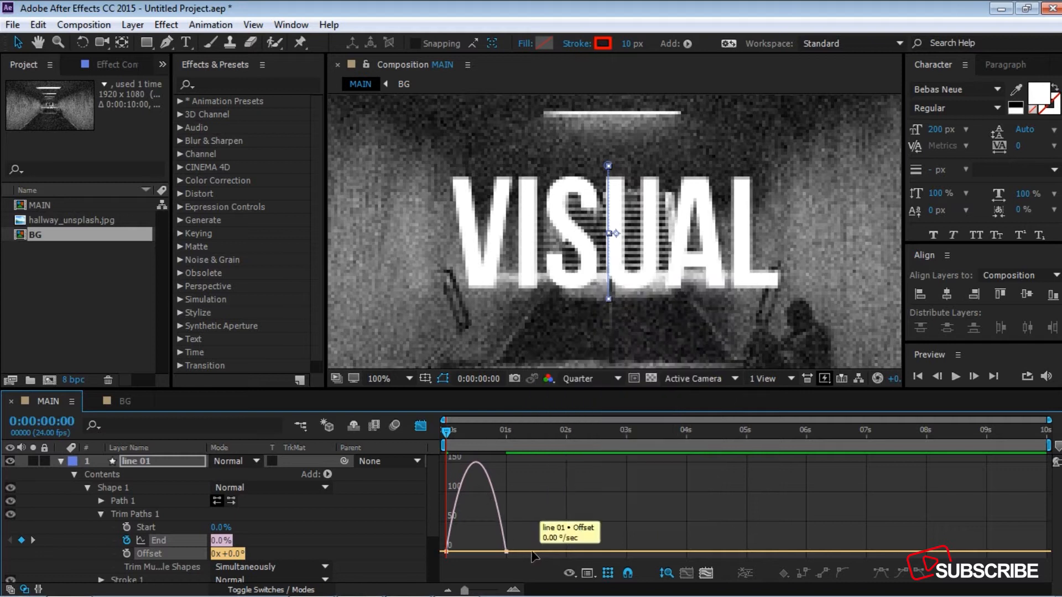
drag(532, 556, 476, 550)
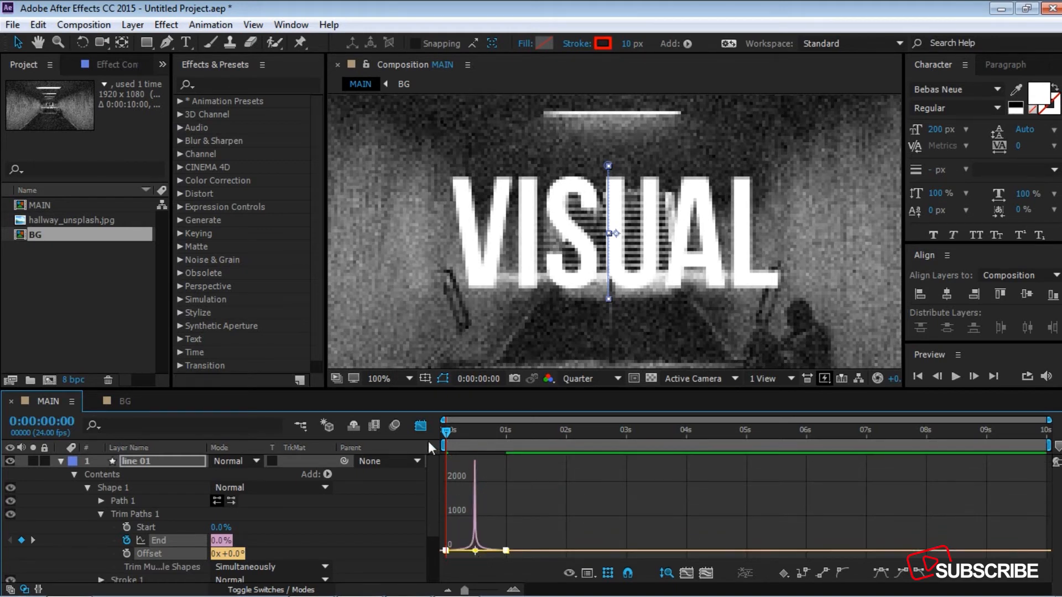
click(421, 427)
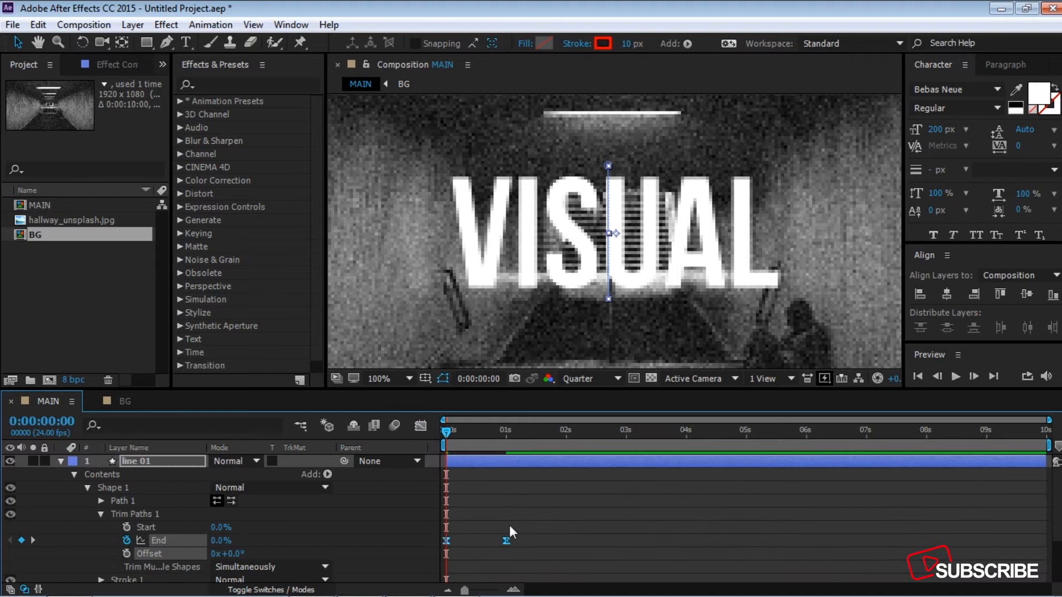
click(526, 542)
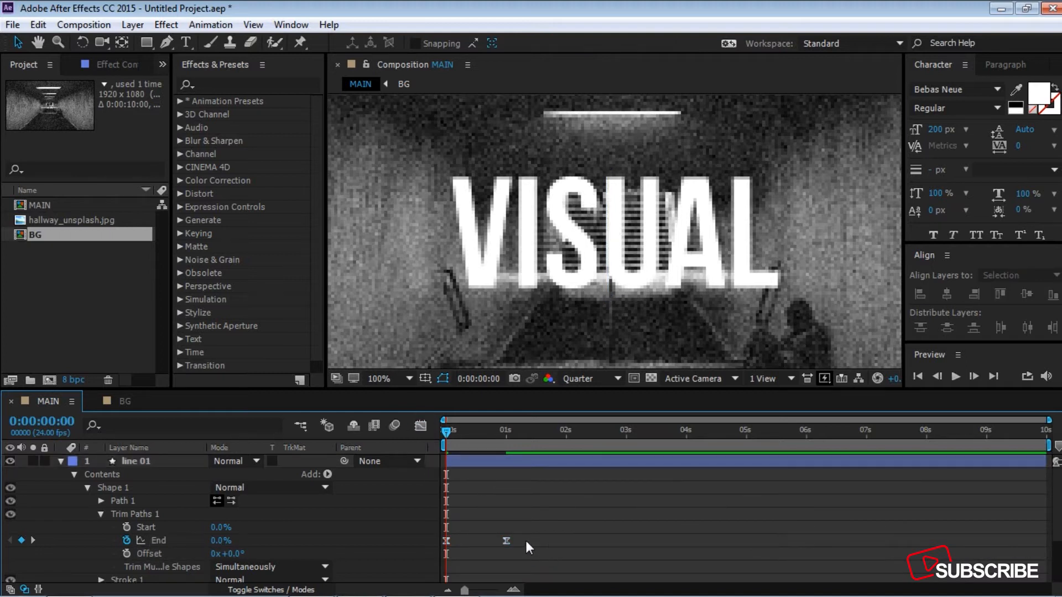
Step: Preview the line 01 draw-on animation and return the playhead to the start of the composition
key(space)
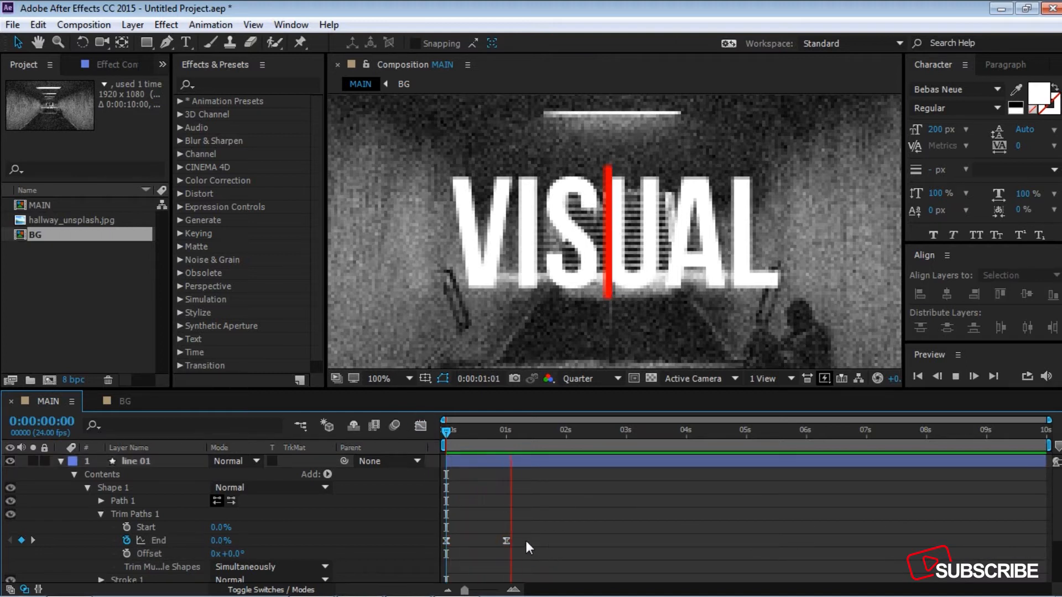
key(space)
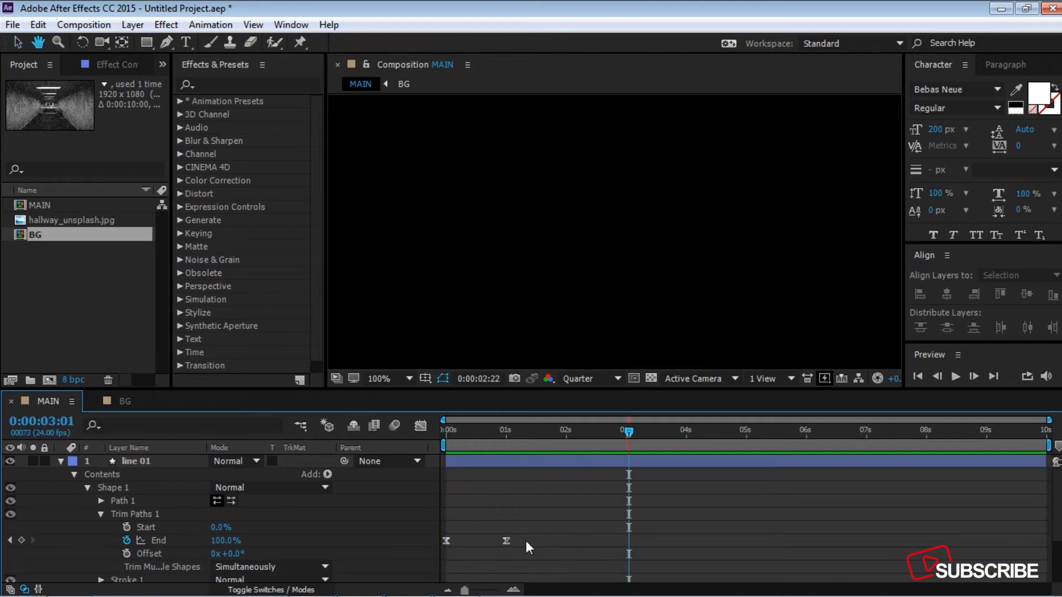
drag(628, 433, 432, 441)
Step: Keyframe the line 01 Position at 960, 540 at 2 seconds and at 1189, 540 at 3 seconds
click(139, 462)
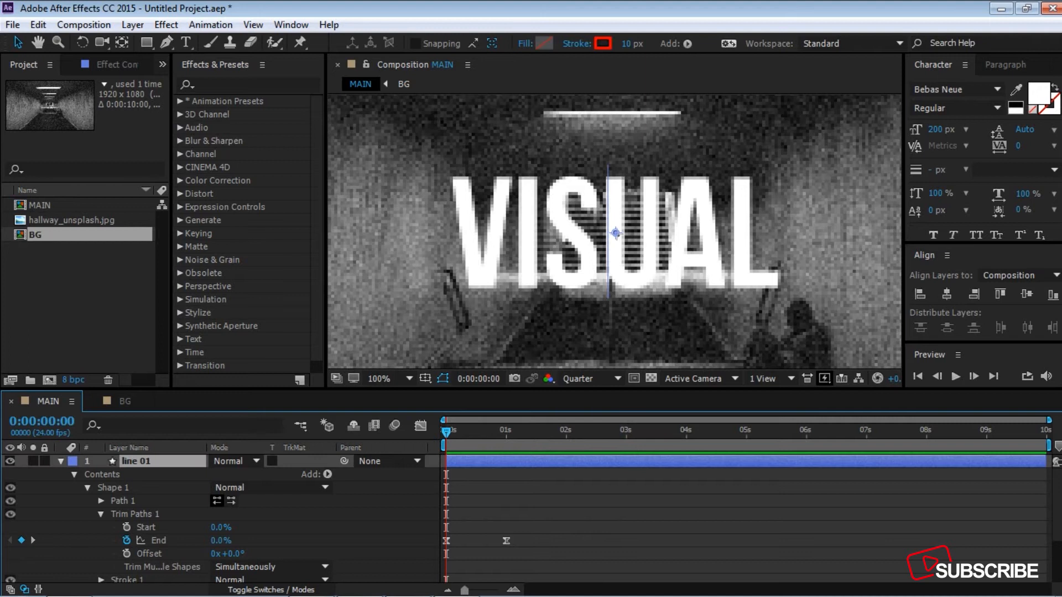
click(61, 461)
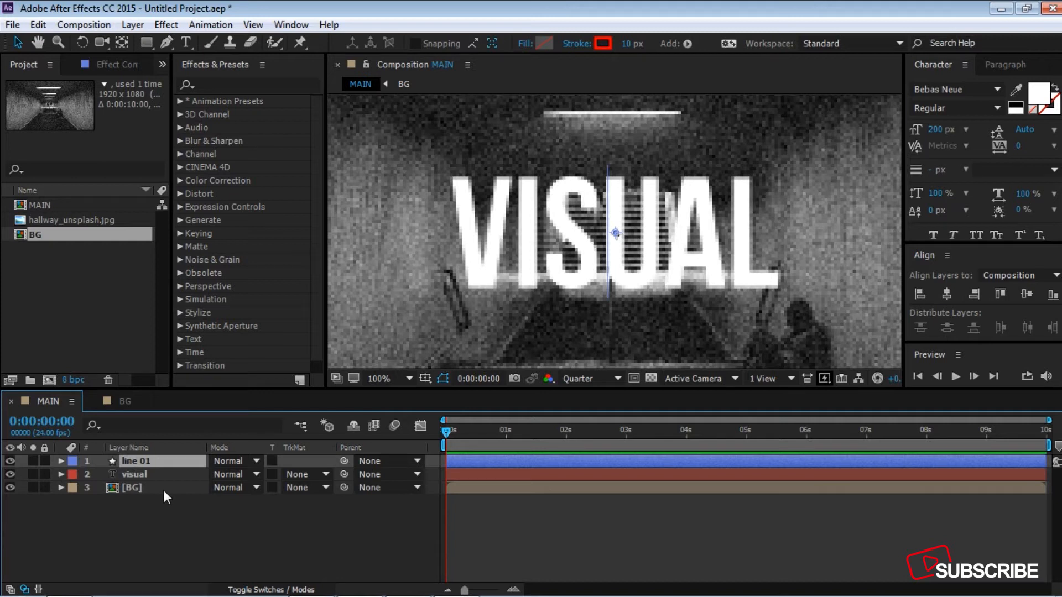
key(p)
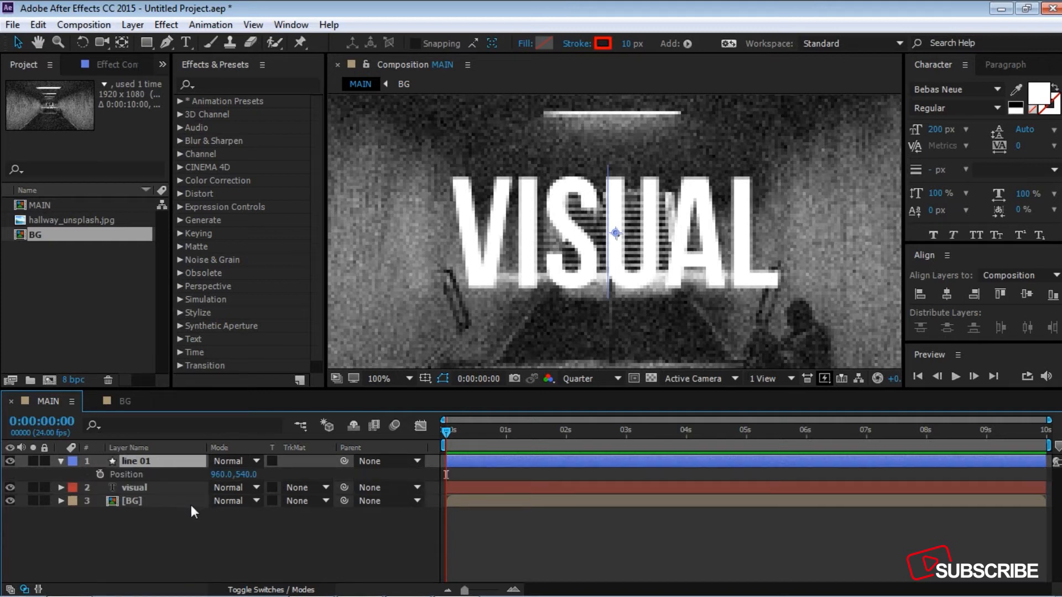
drag(444, 434, 567, 429)
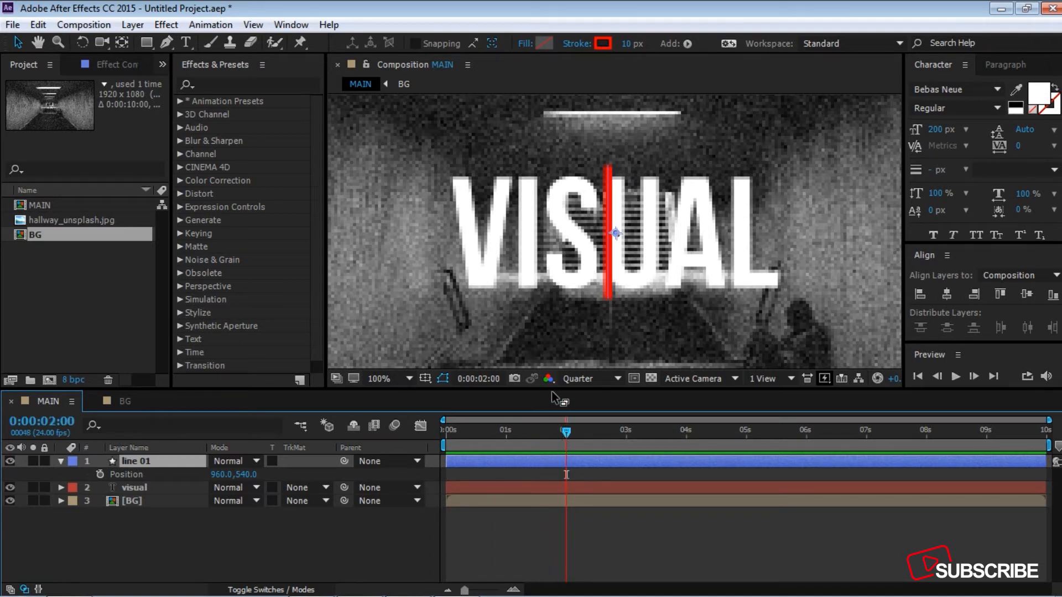
click(101, 475)
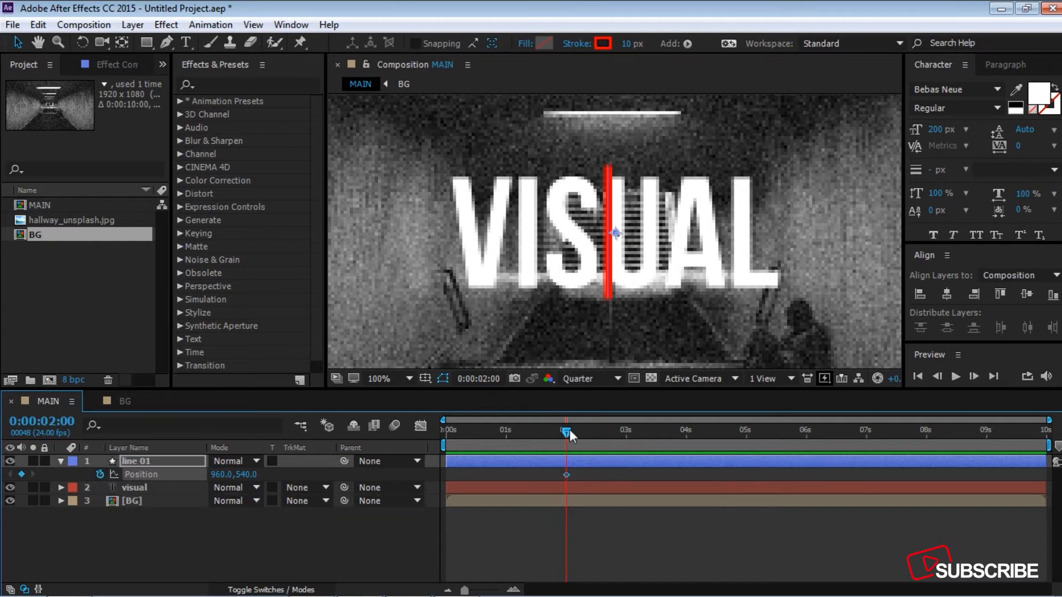
drag(569, 429, 628, 434)
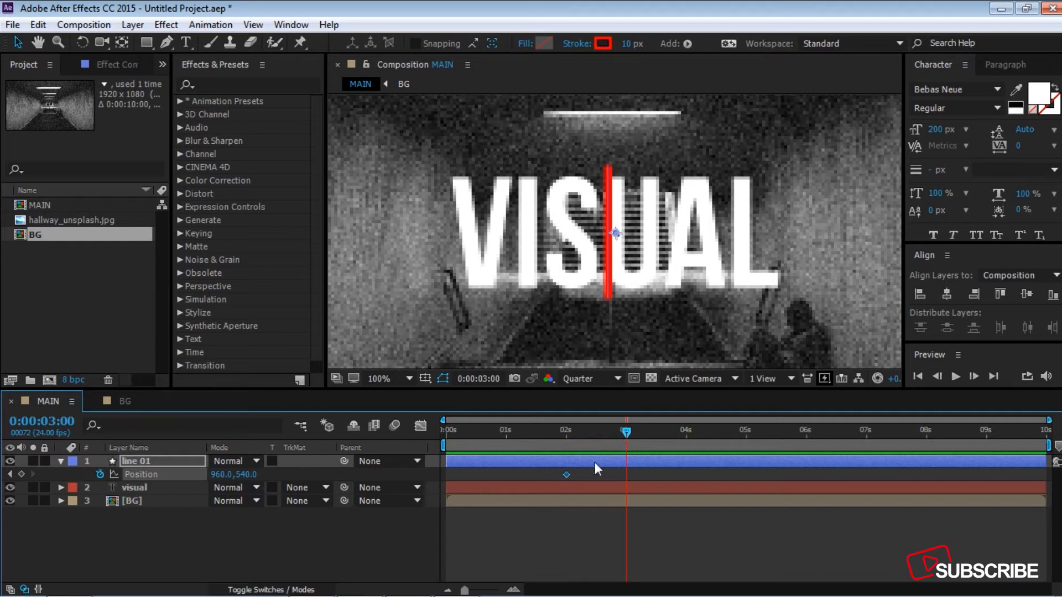
drag(232, 474, 399, 474)
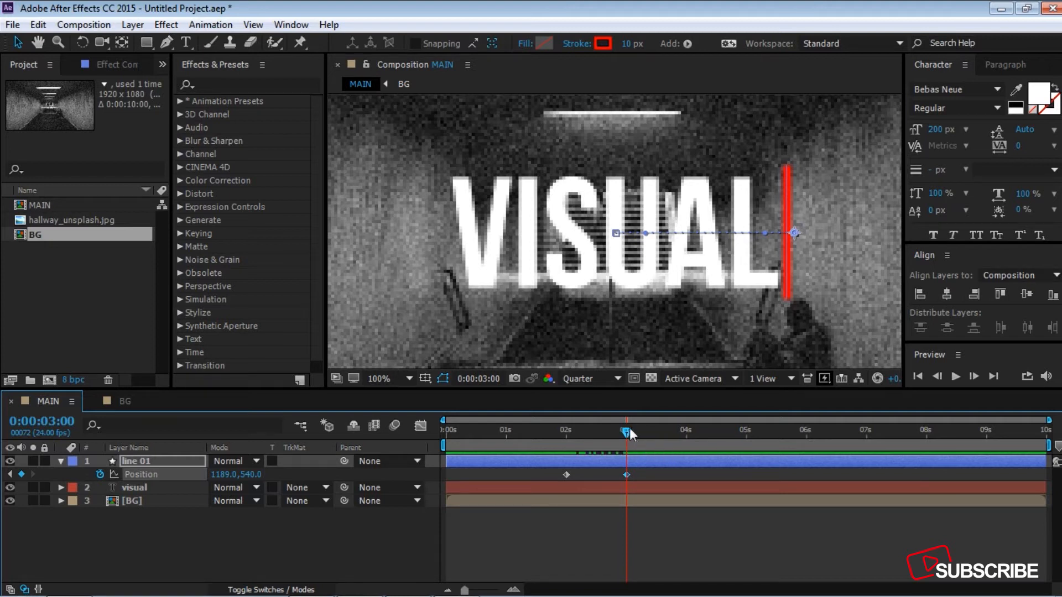
Step: Hold the line 01 Position with a keyframe at 5 seconds, and set its X value to 960 at 6 seconds
drag(630, 435, 750, 433)
click(20, 473)
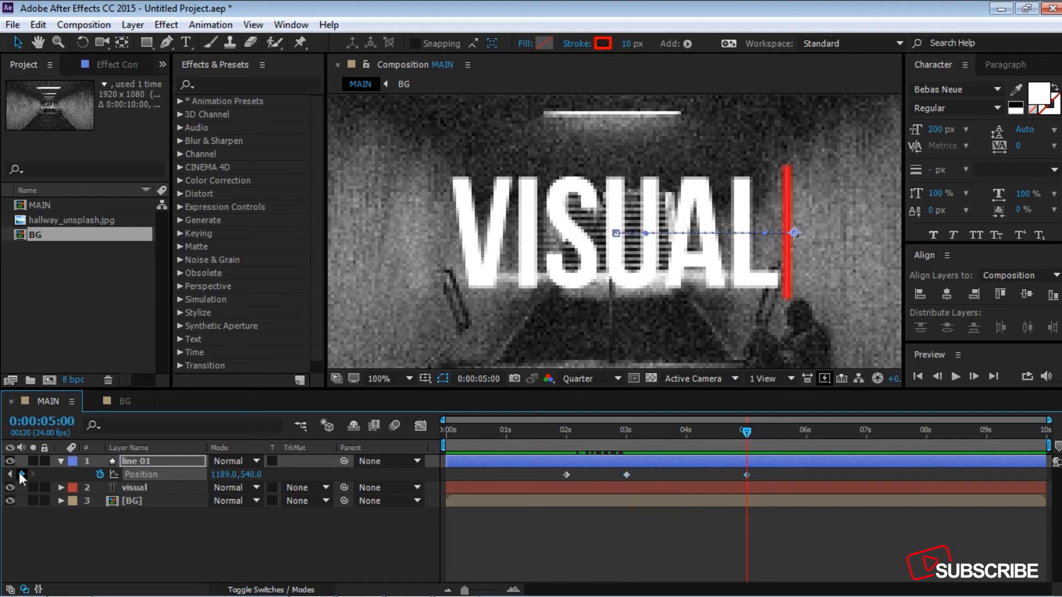
drag(756, 432, 806, 432)
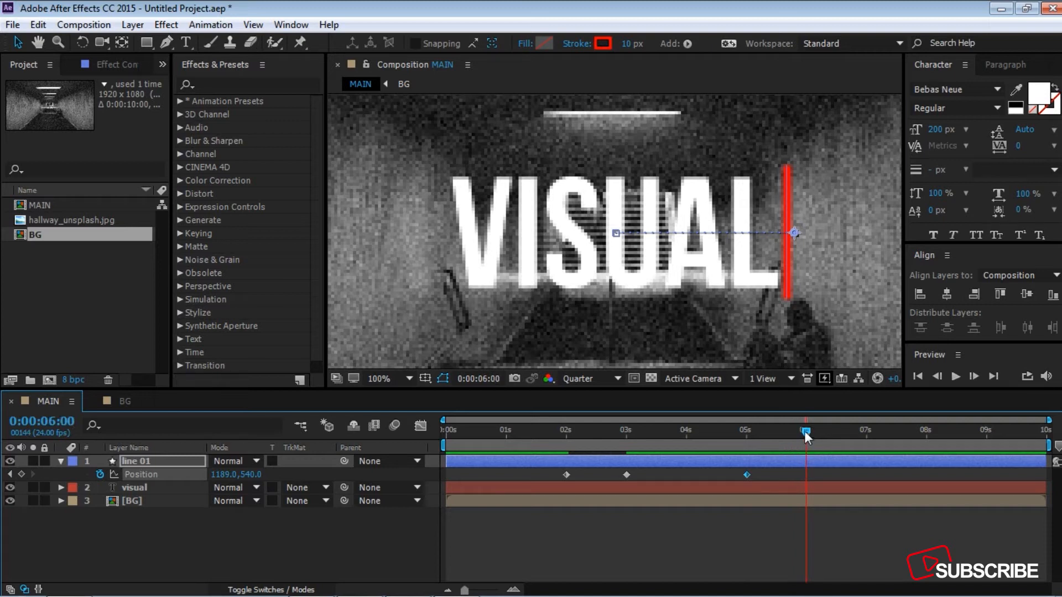
click(222, 474)
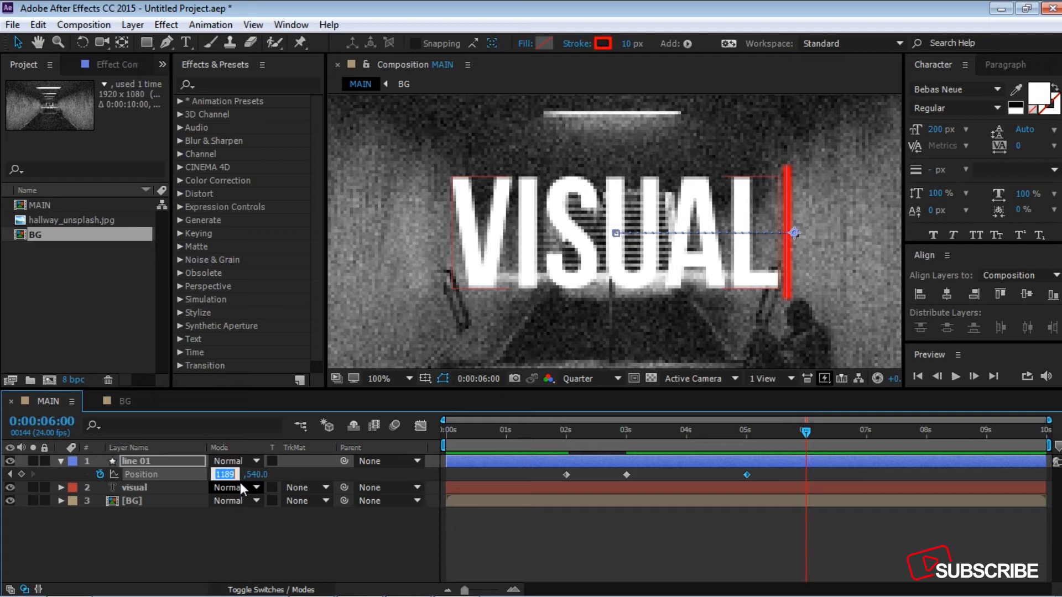
text(960)
key(Return)
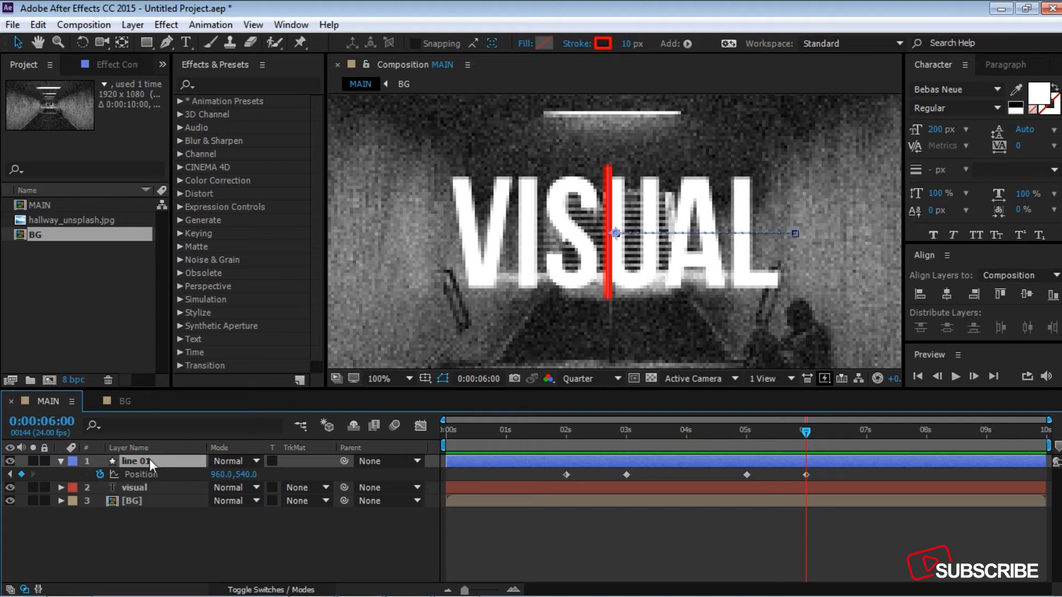
Step: Copy the two Trim Paths End keyframes of line 01 and paste them starting at 8 seconds
key(u)
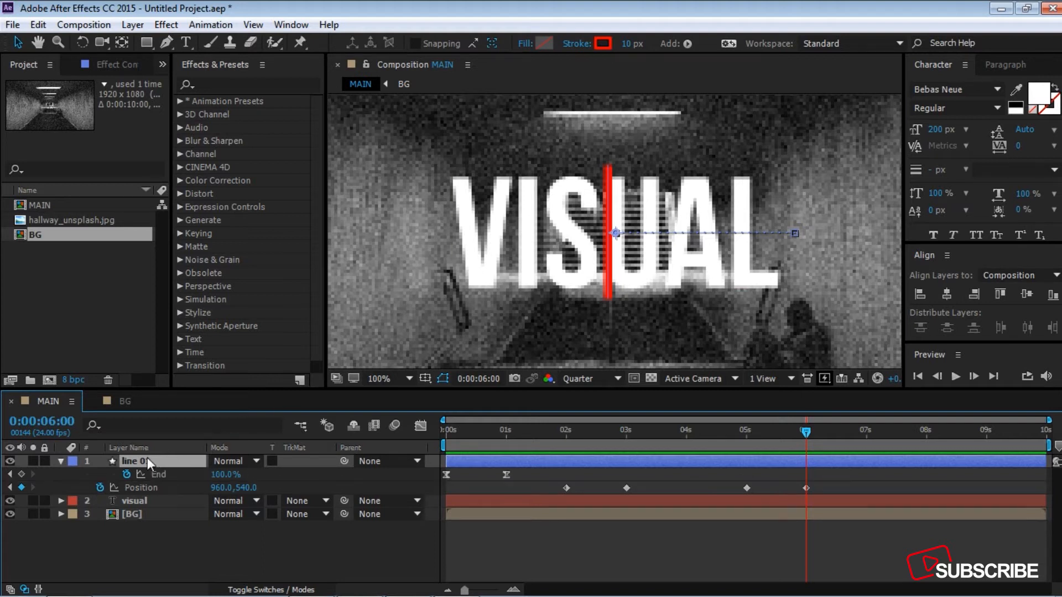
click(809, 431)
drag(819, 433, 926, 437)
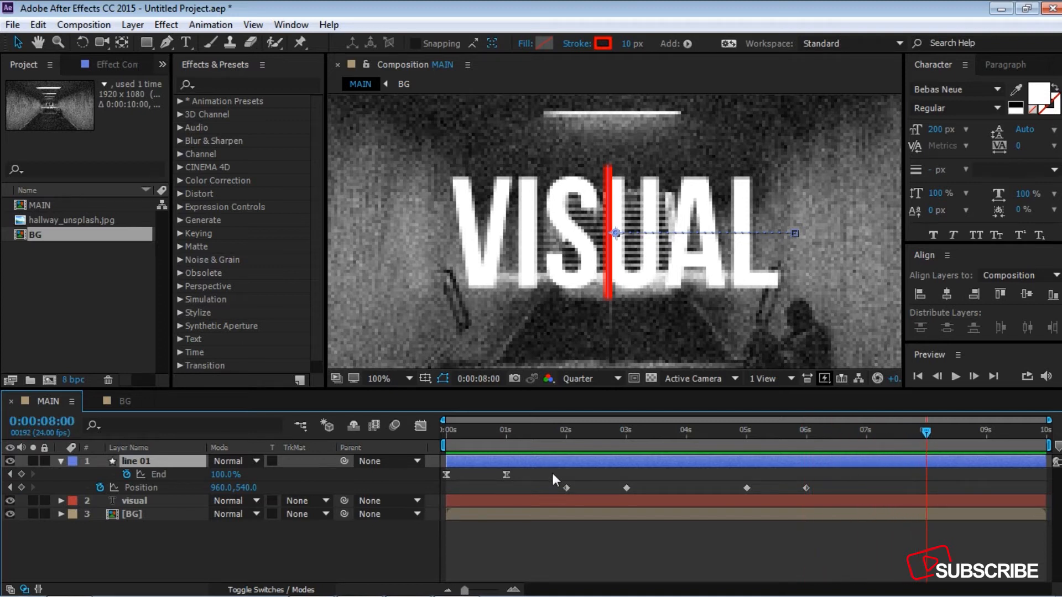
drag(573, 475, 434, 471)
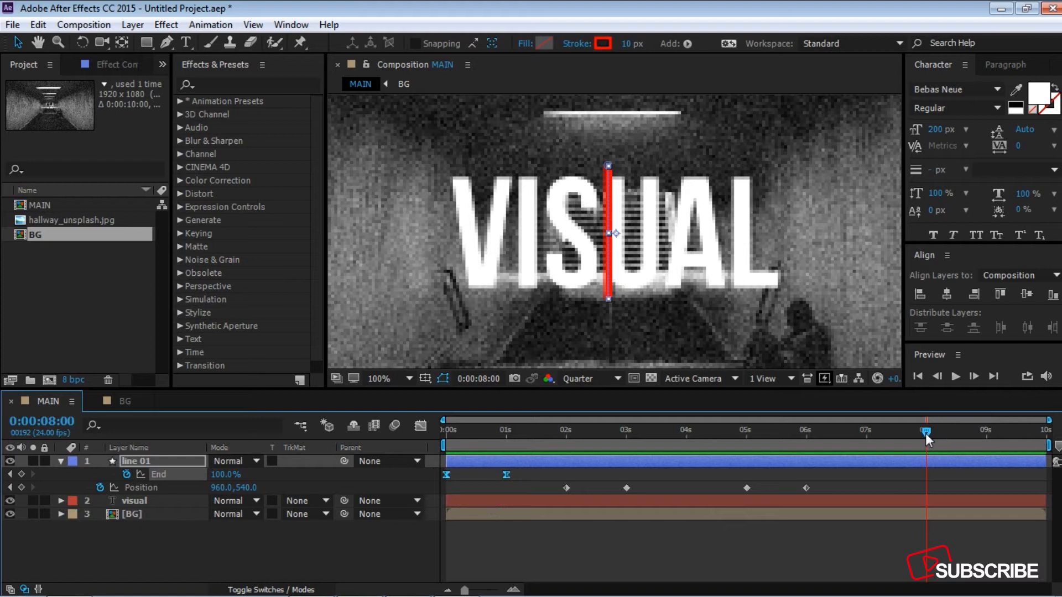
key(ctrl+v)
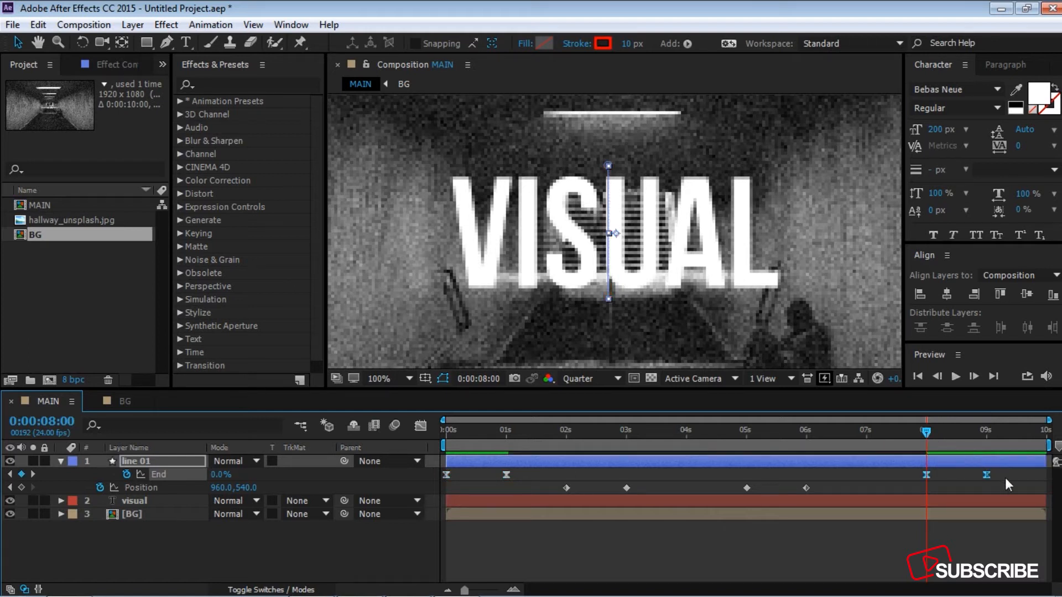
Step: Time-reverse the pair of End keyframes at 8 and 9 seconds
drag(1011, 484, 900, 474)
right_click(989, 475)
mouse_move(989, 473)
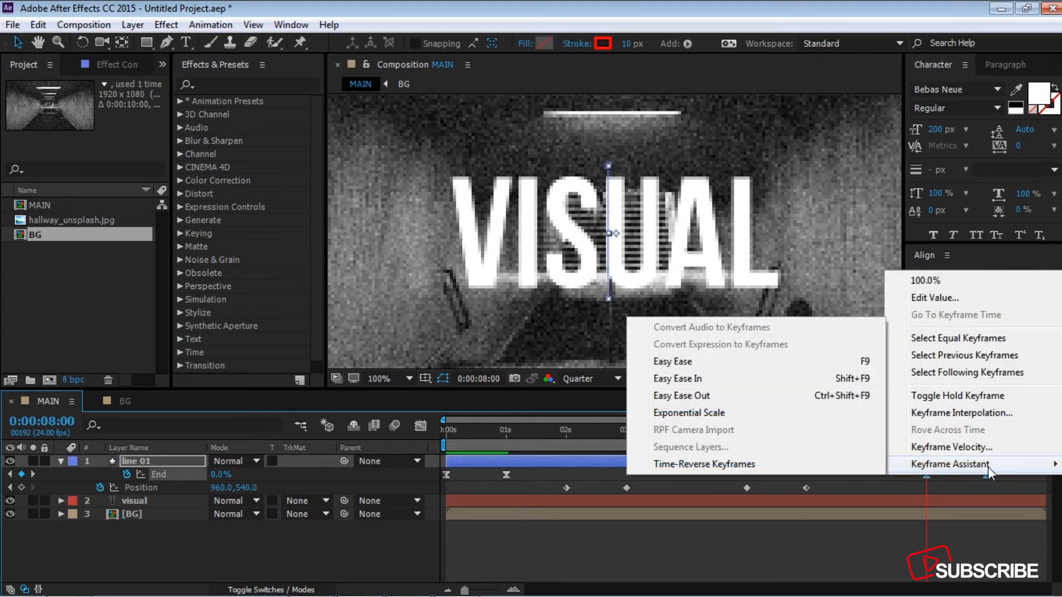
click(724, 470)
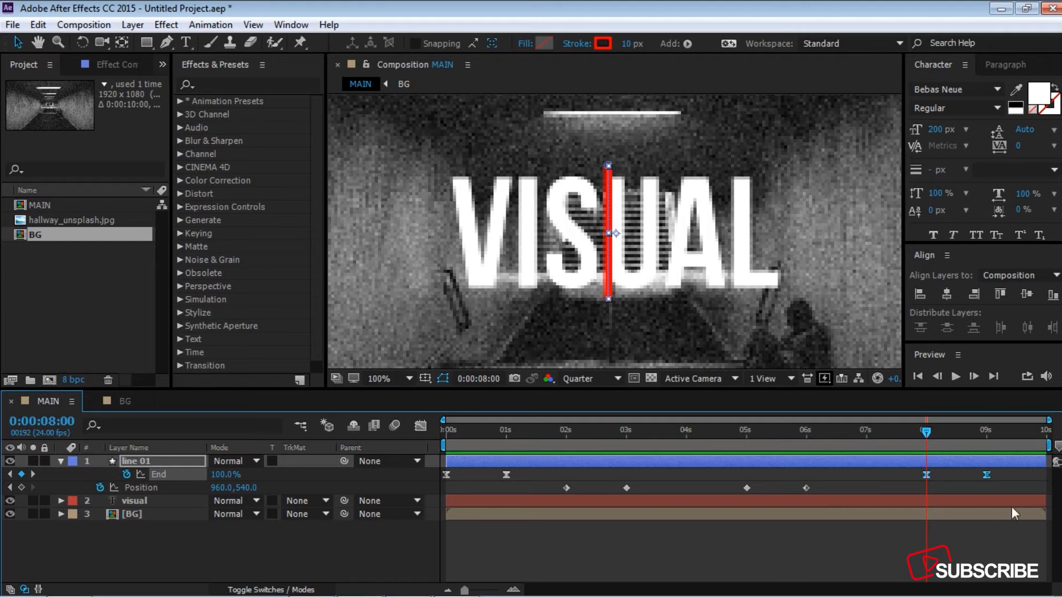
Step: Apply Easy Ease to all End and Position keyframes of line 01 and check their speed graph
drag(1026, 490, 441, 470)
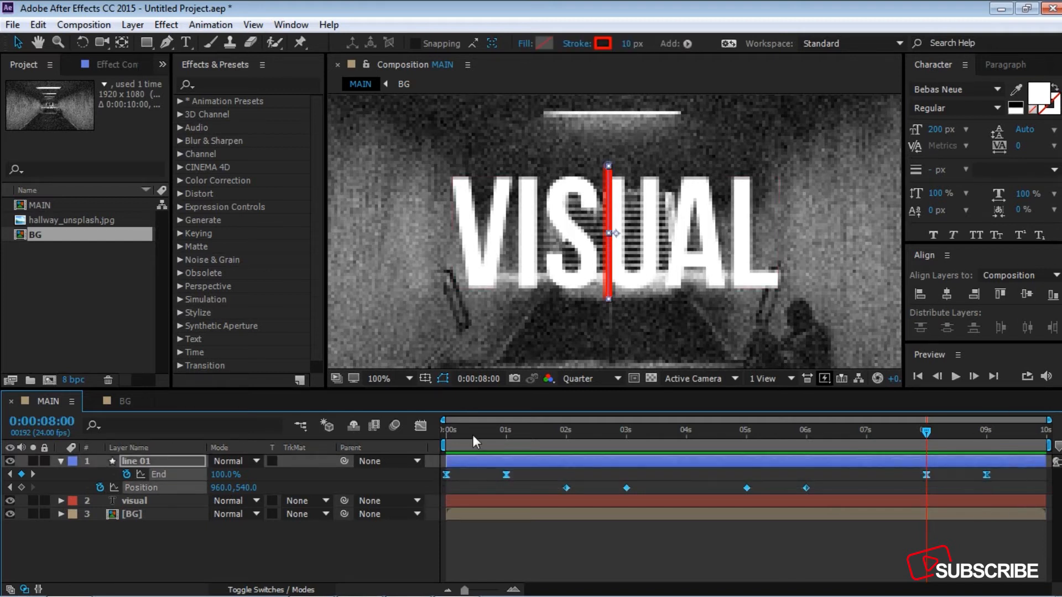
key(F9)
click(420, 426)
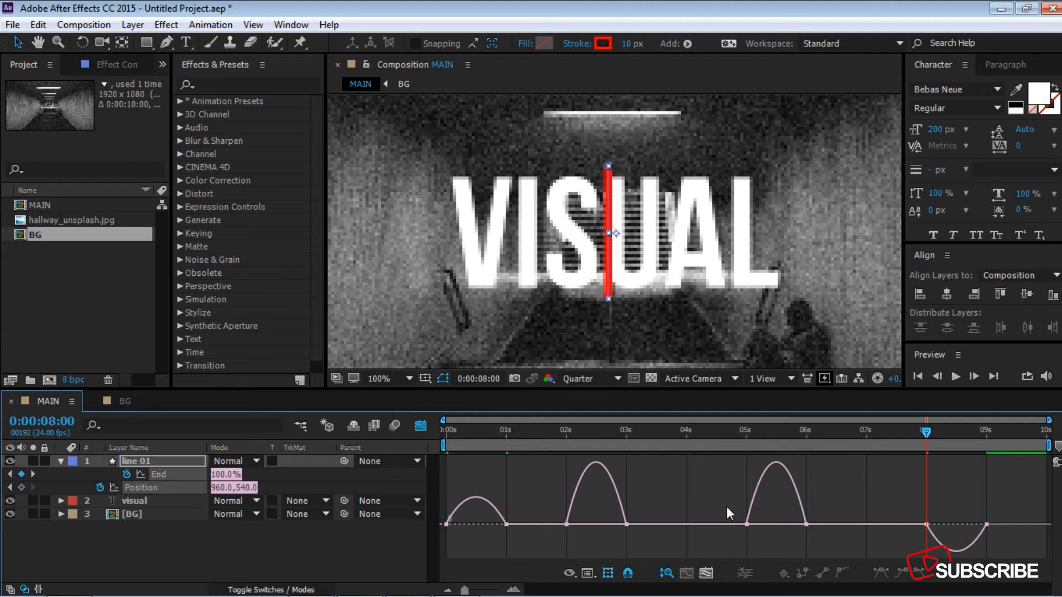
right_click(726, 506)
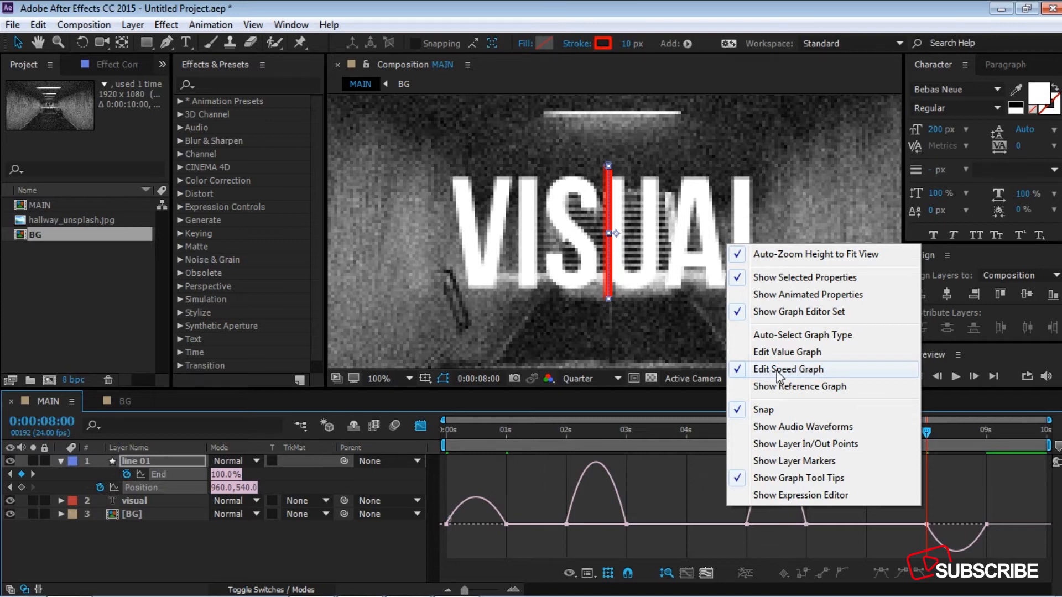
click(424, 430)
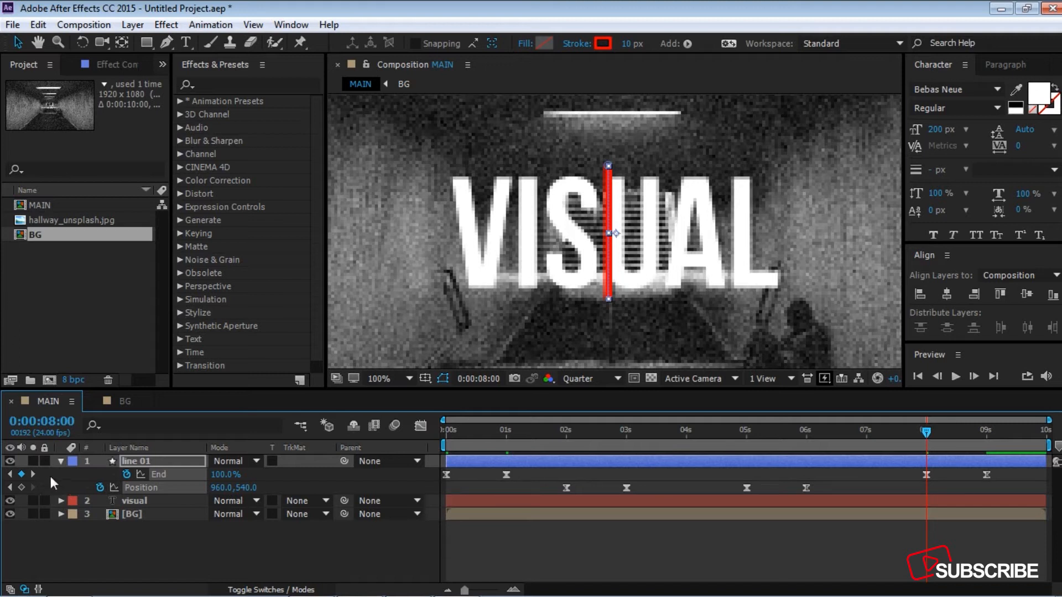
click(61, 461)
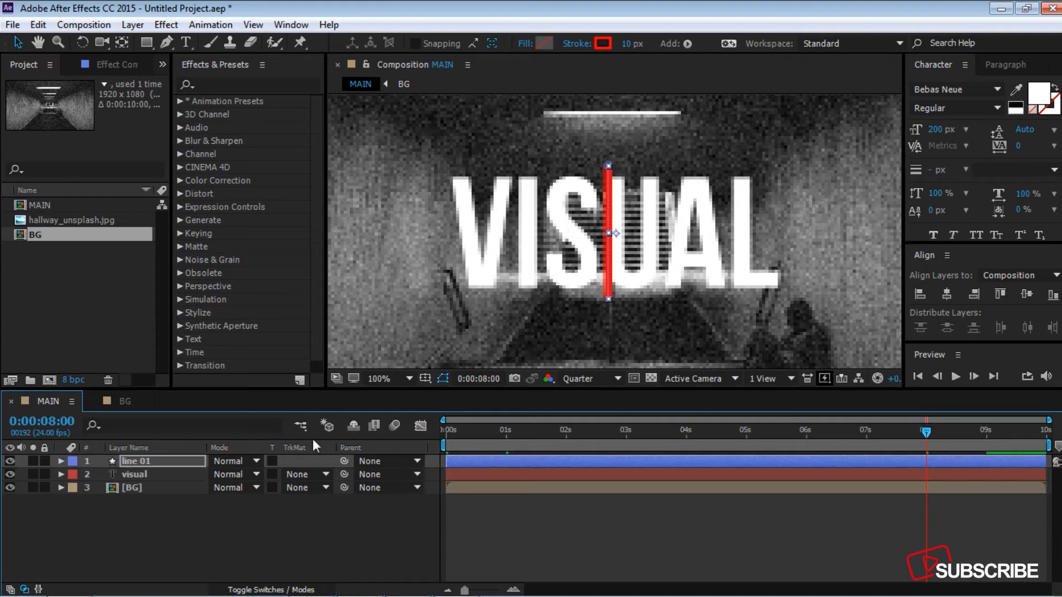
Step: Duplicate the line 01 layer
key(comma)
key(comma)
key(comma)
key(comma)
click(409, 378)
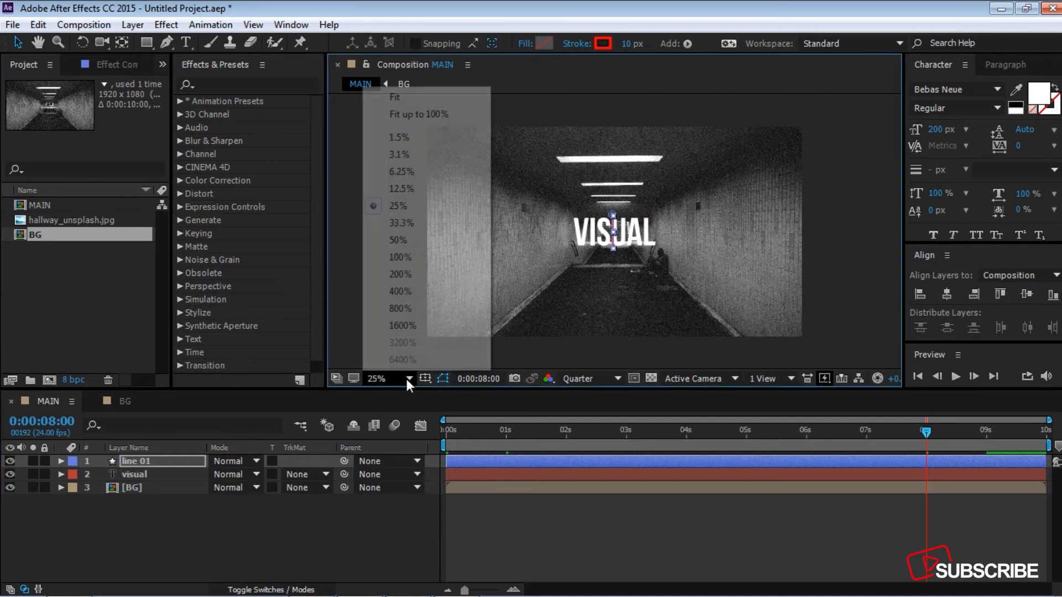
click(426, 114)
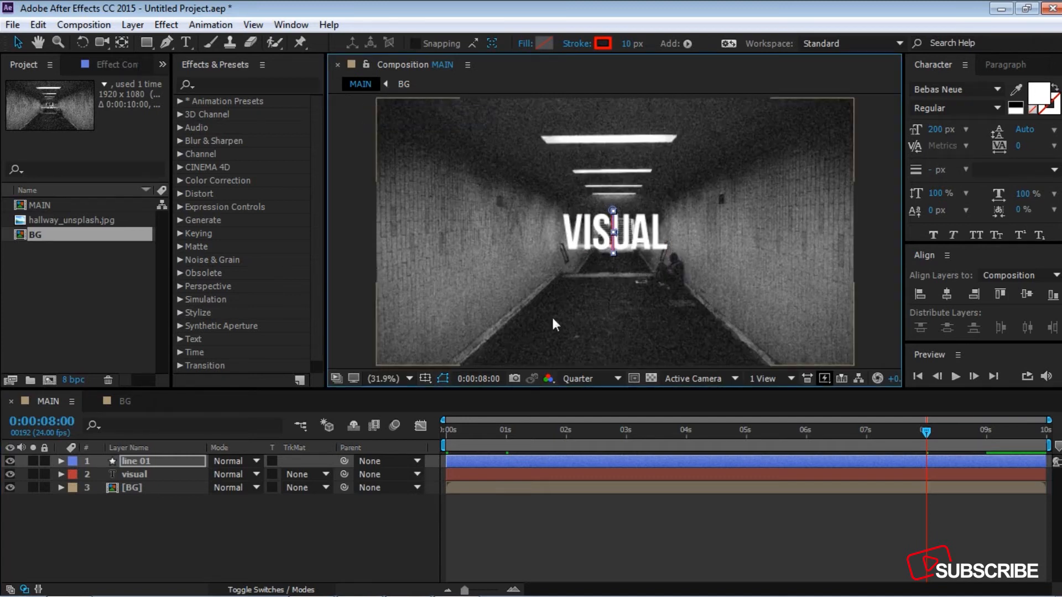
click(296, 517)
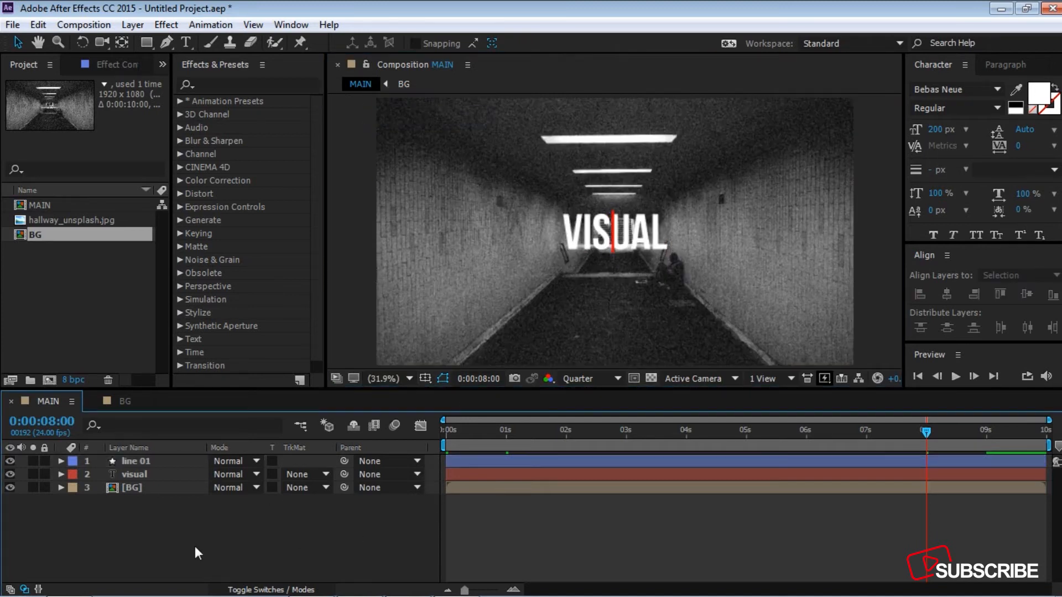
click(145, 461)
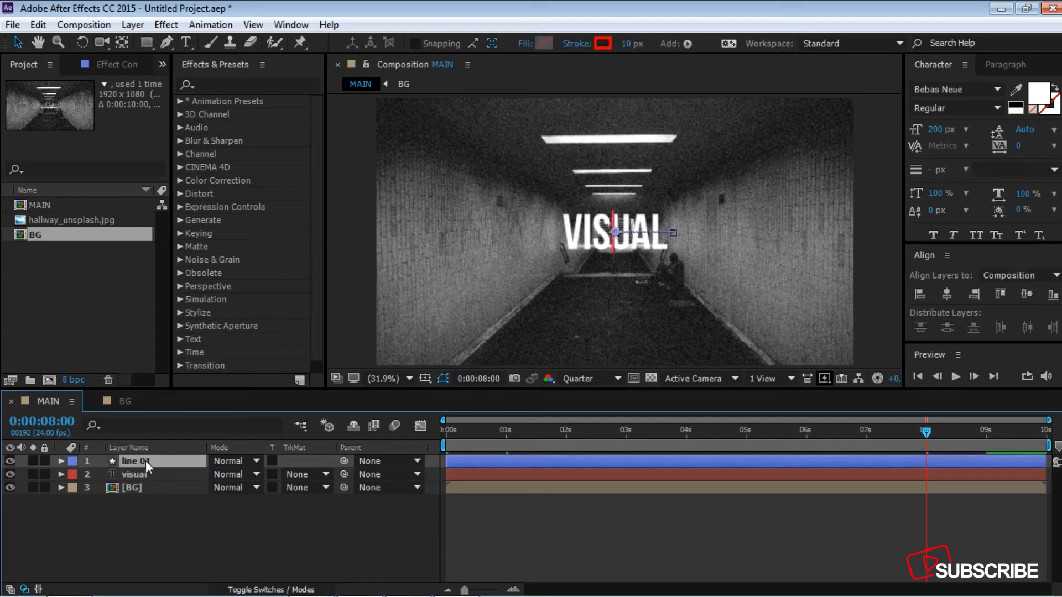
key(ctrl+d)
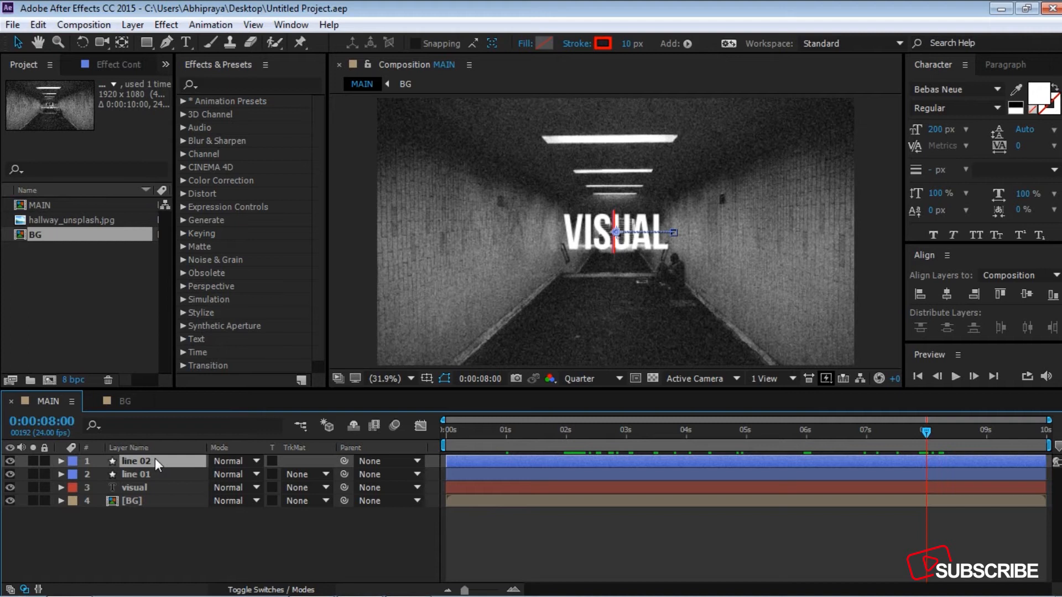
Step: Clear the inherited Position keyframes of line 02 and add a fresh one at 960, 540 at 2 seconds
key(p)
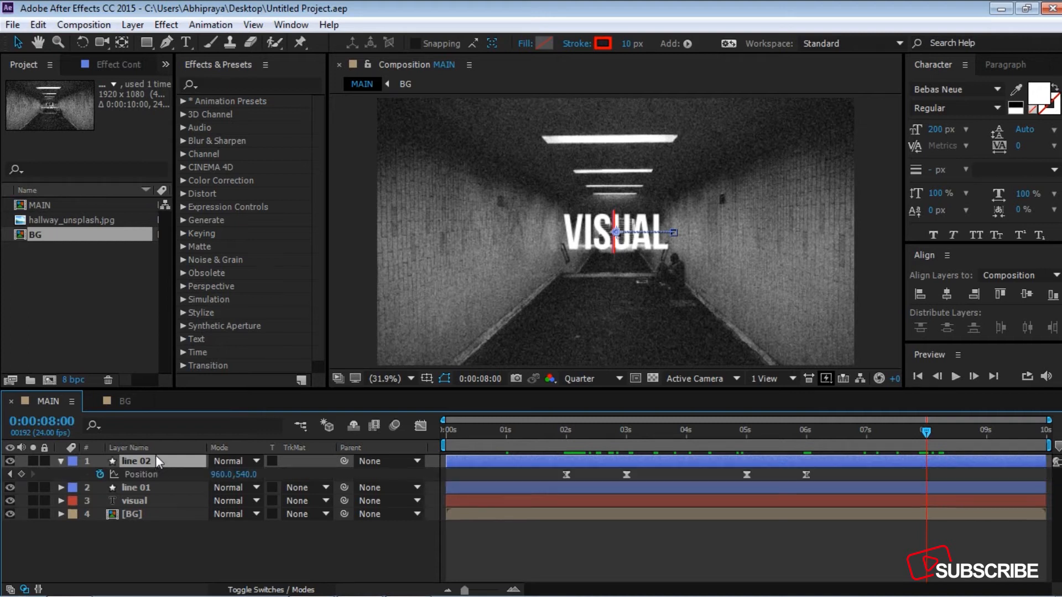
drag(928, 434, 570, 433)
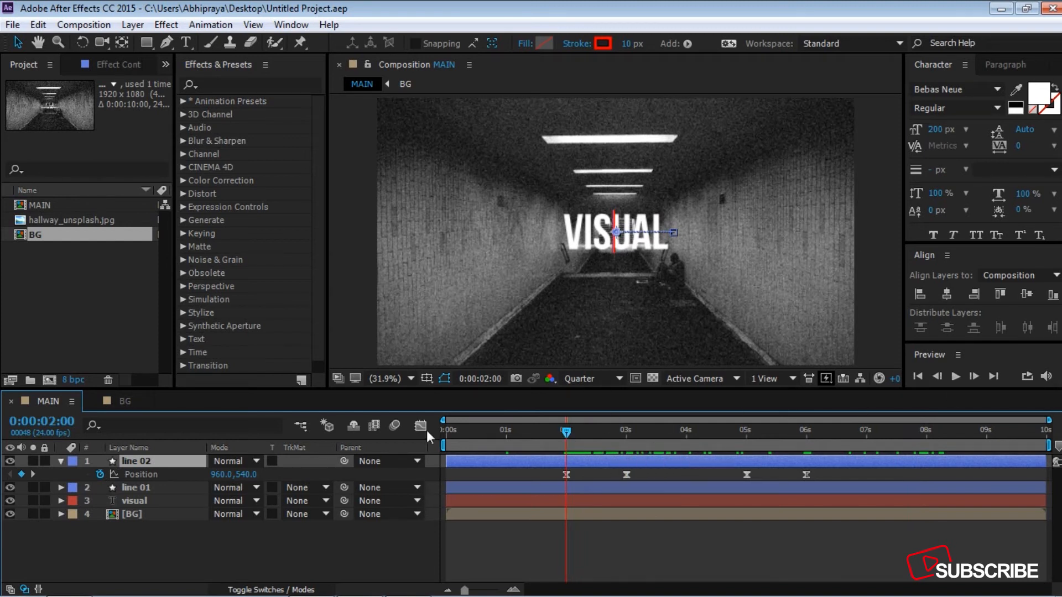
click(100, 474)
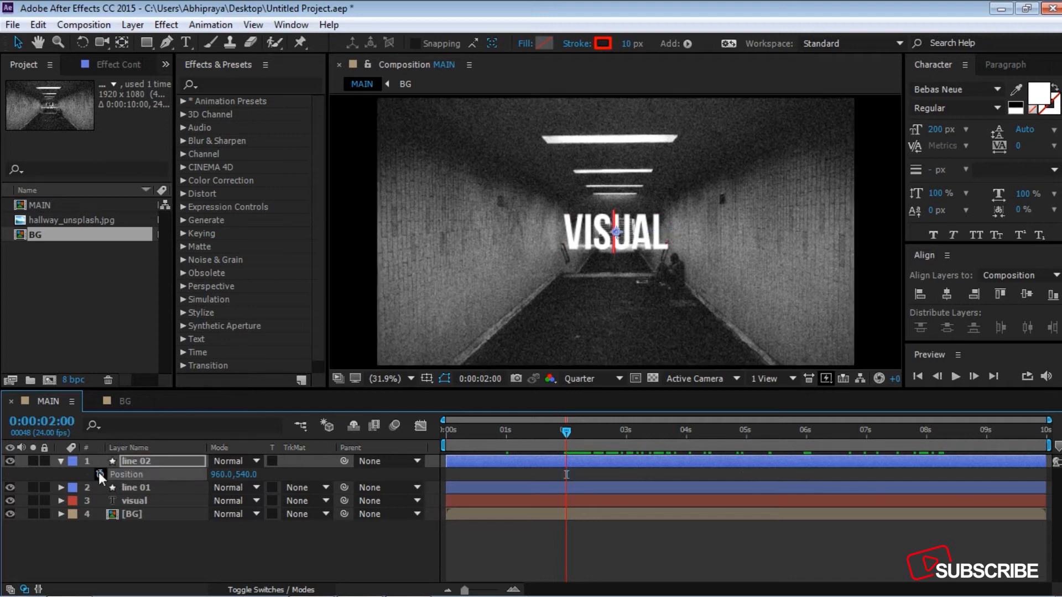
click(100, 474)
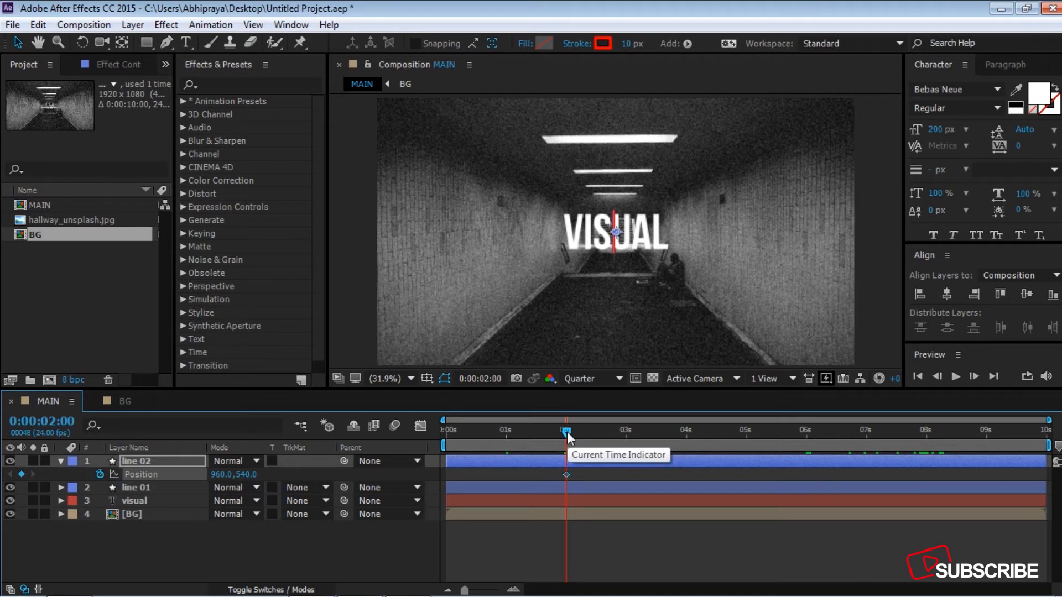
Step: Set the line 02 Position to 749, 540 at 3 seconds, just outside the V of the title
drag(567, 435, 626, 437)
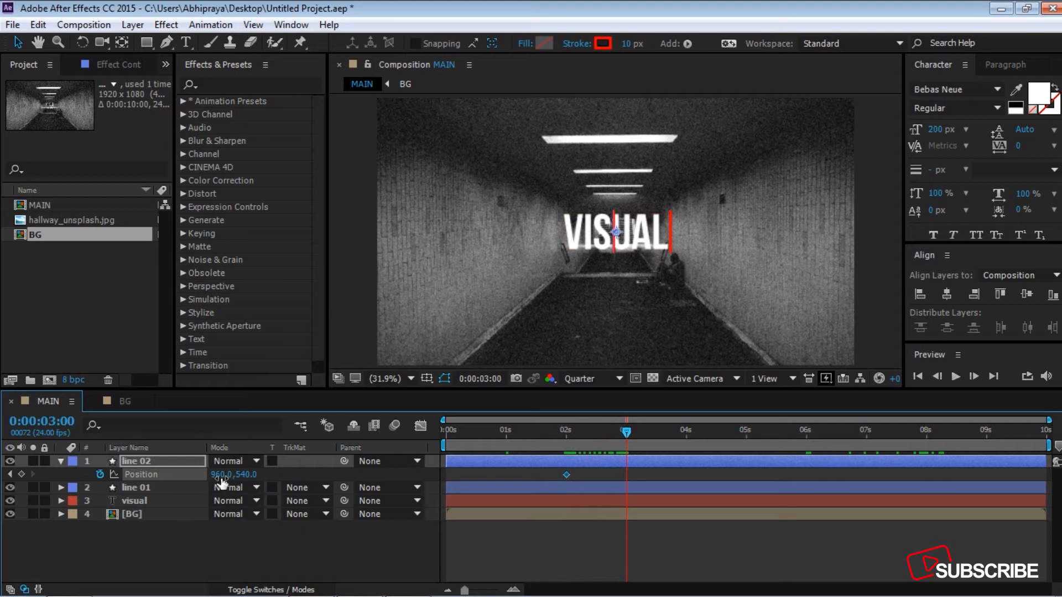
drag(221, 477, 61, 477)
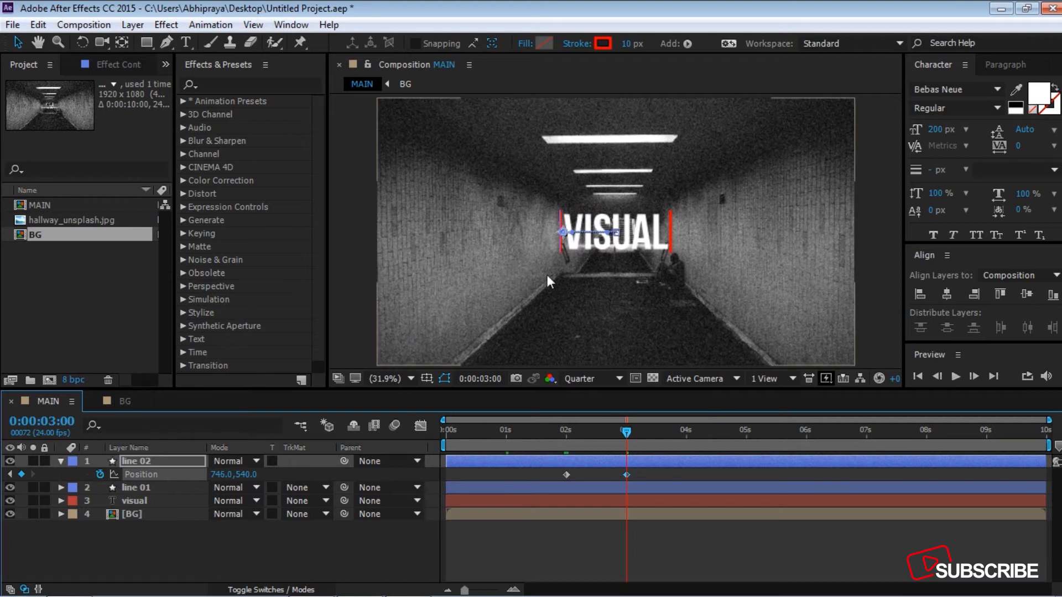
scroll(621, 234, up, 5)
scroll(622, 235, down, 1)
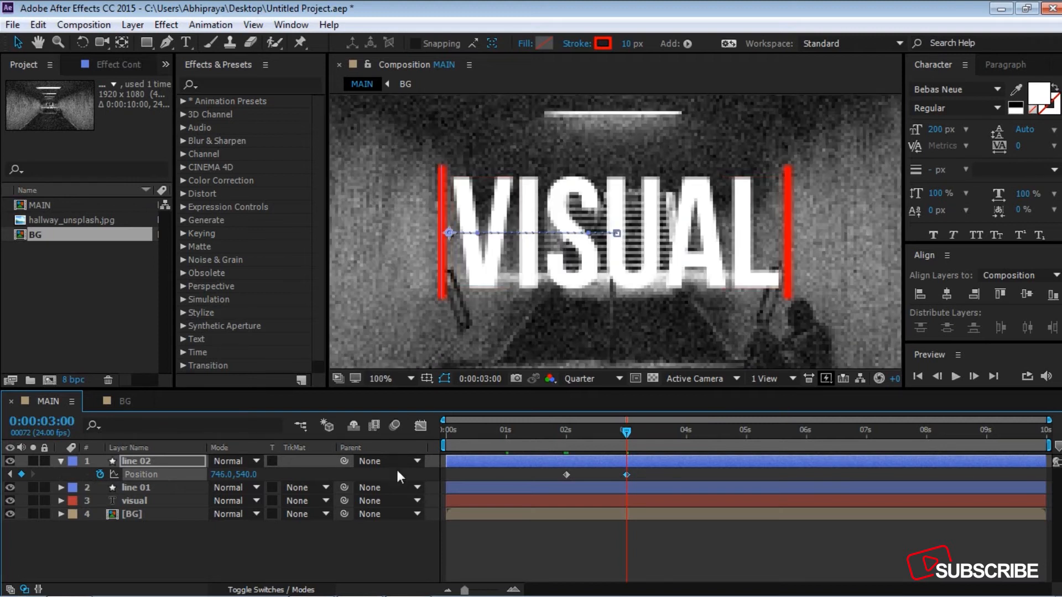
drag(222, 475, 226, 476)
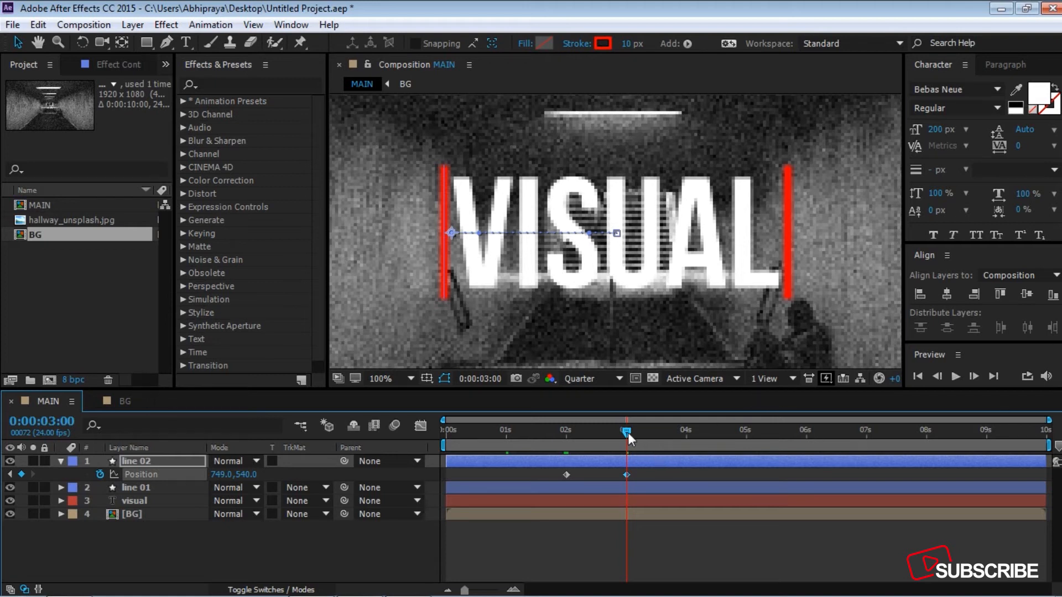
Step: Hold line 02's Position with a keyframe at 5 seconds and set it back to 960, 540 at 6 seconds
drag(628, 432, 749, 429)
click(24, 473)
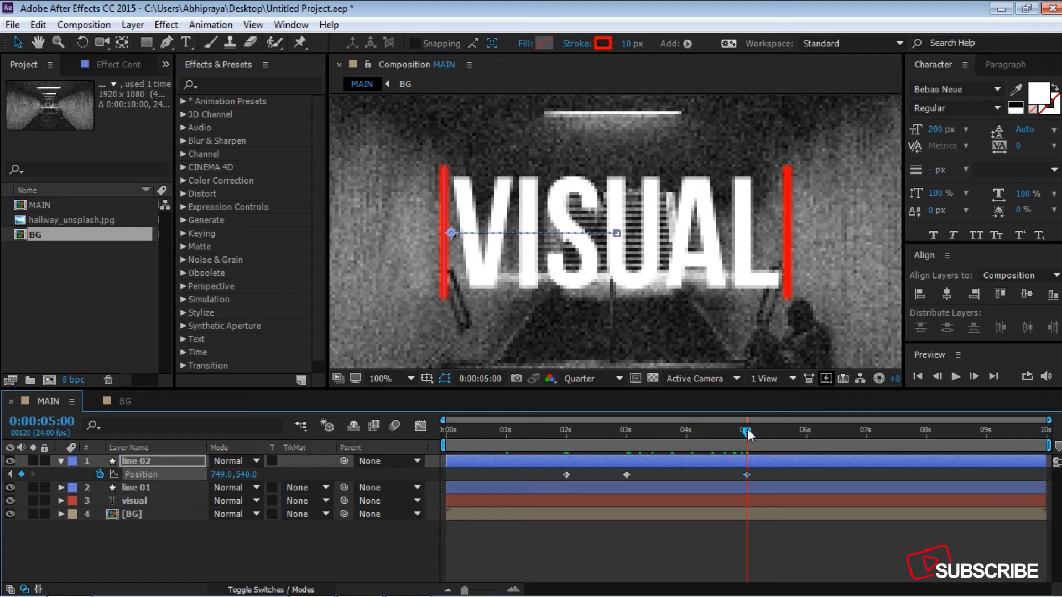
drag(748, 430, 807, 438)
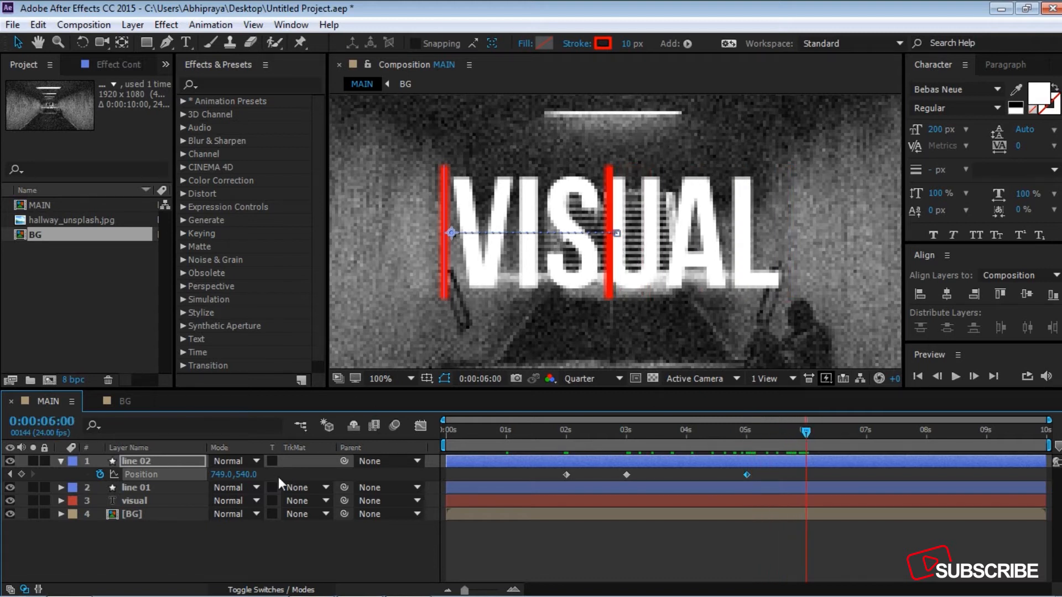
click(220, 474)
text(960)
key(Return)
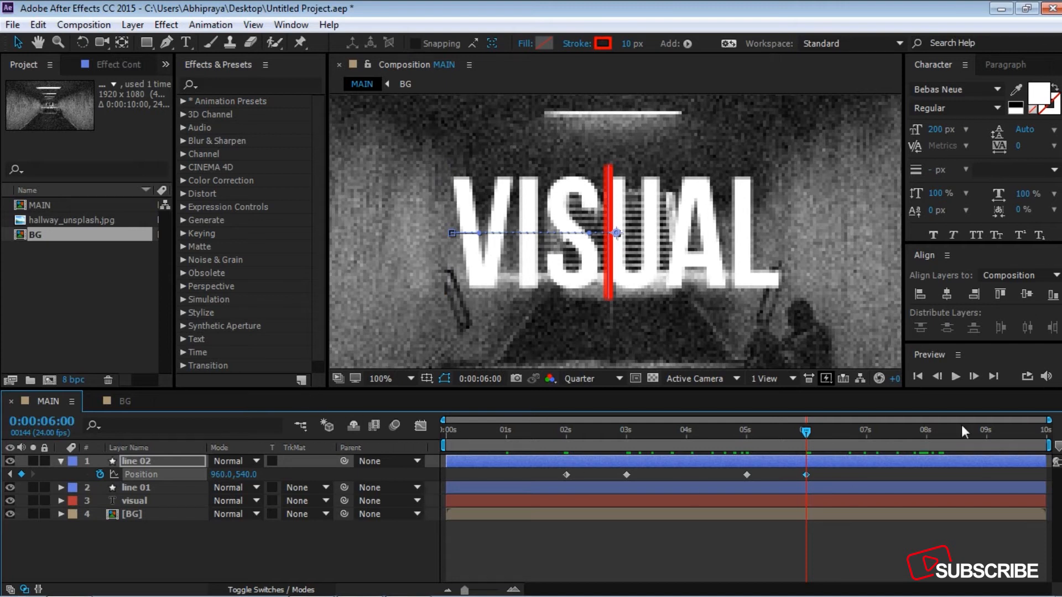
Step: Apply Easy Ease to all line 02 Position keyframes and extend their speed graph handles to form sharp, narrow peaks
drag(872, 473, 542, 467)
key(F9)
click(420, 427)
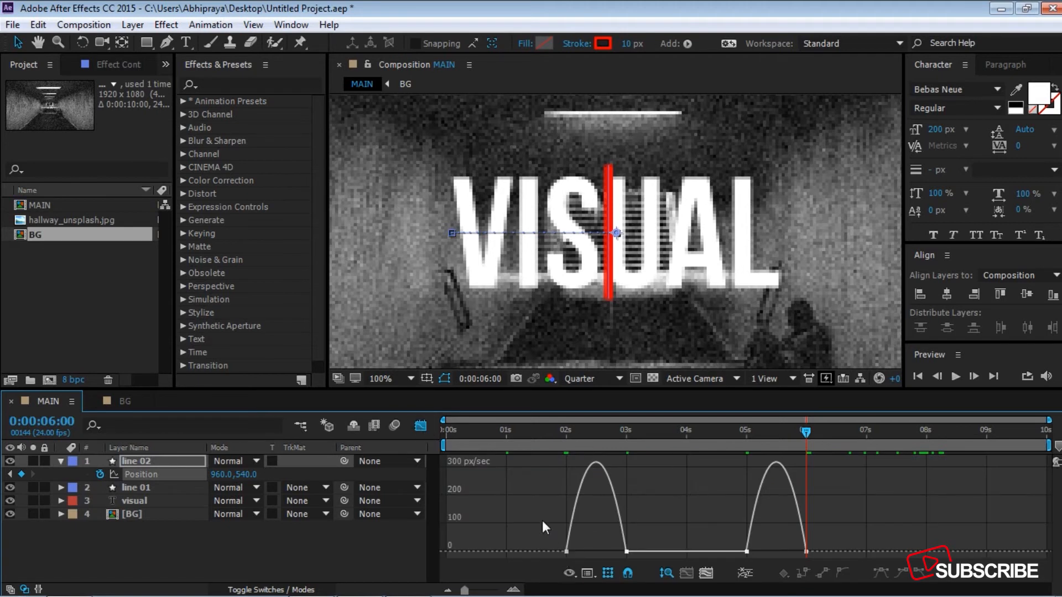
drag(542, 520, 861, 560)
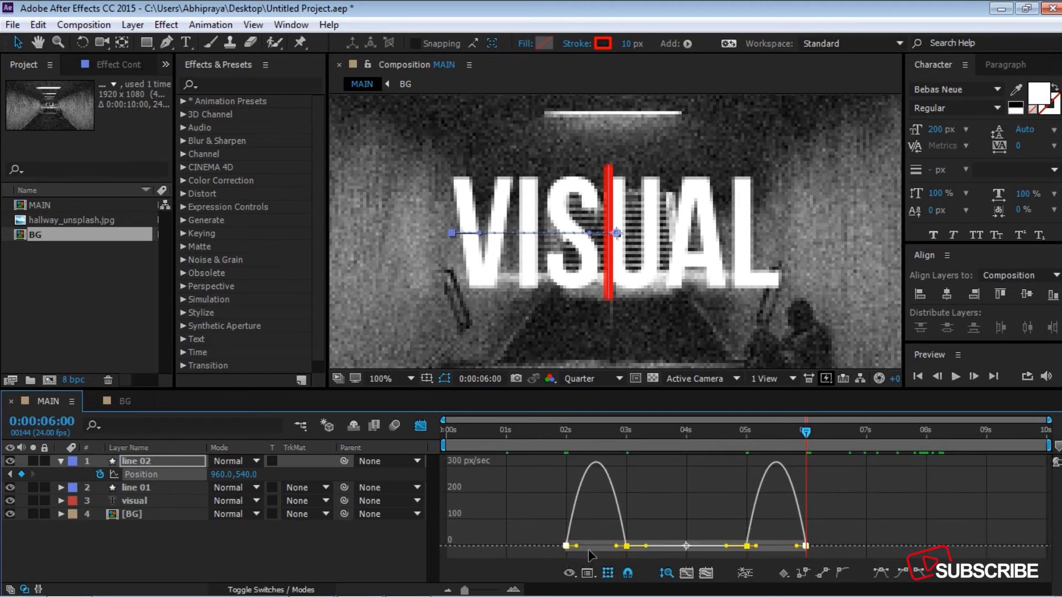
drag(576, 547, 602, 549)
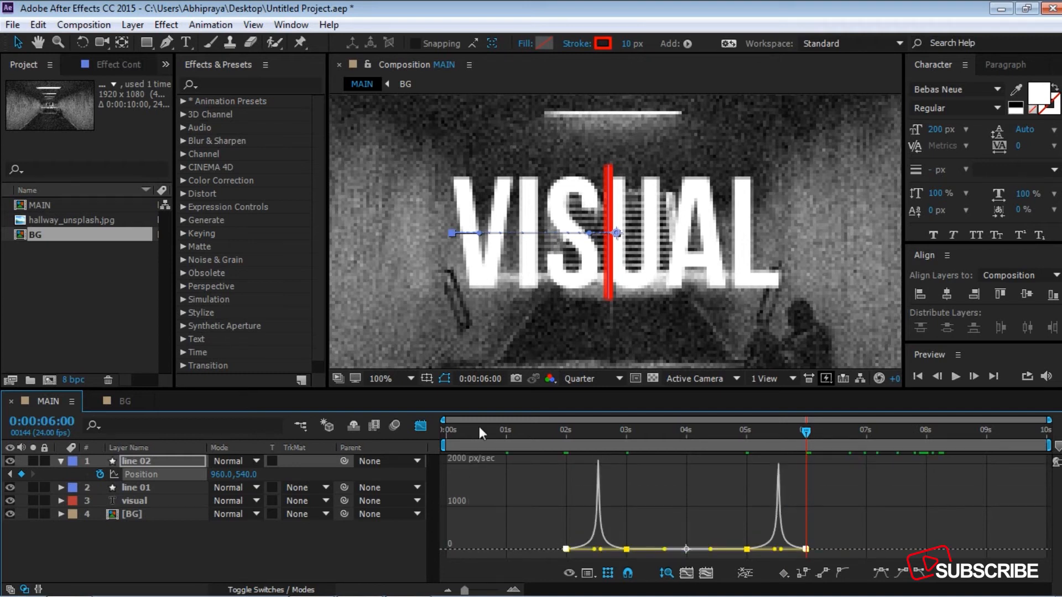
click(421, 426)
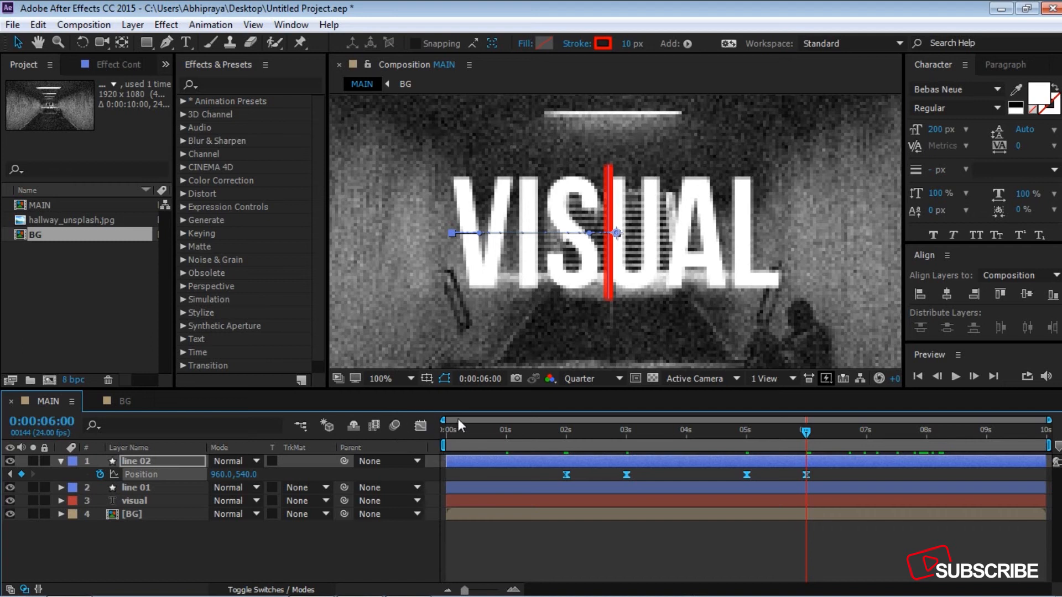
click(347, 559)
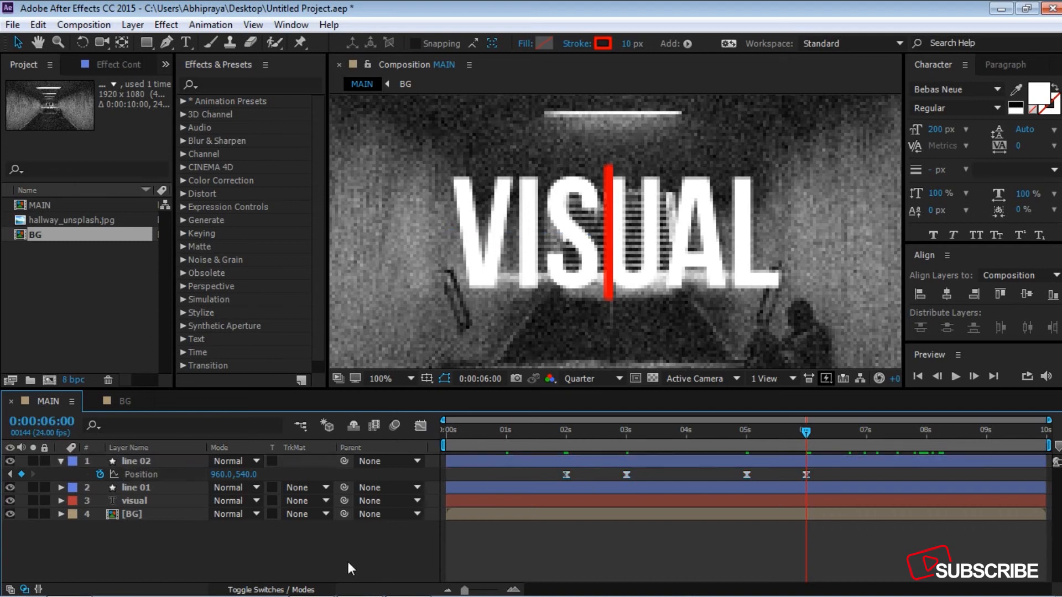
click(61, 462)
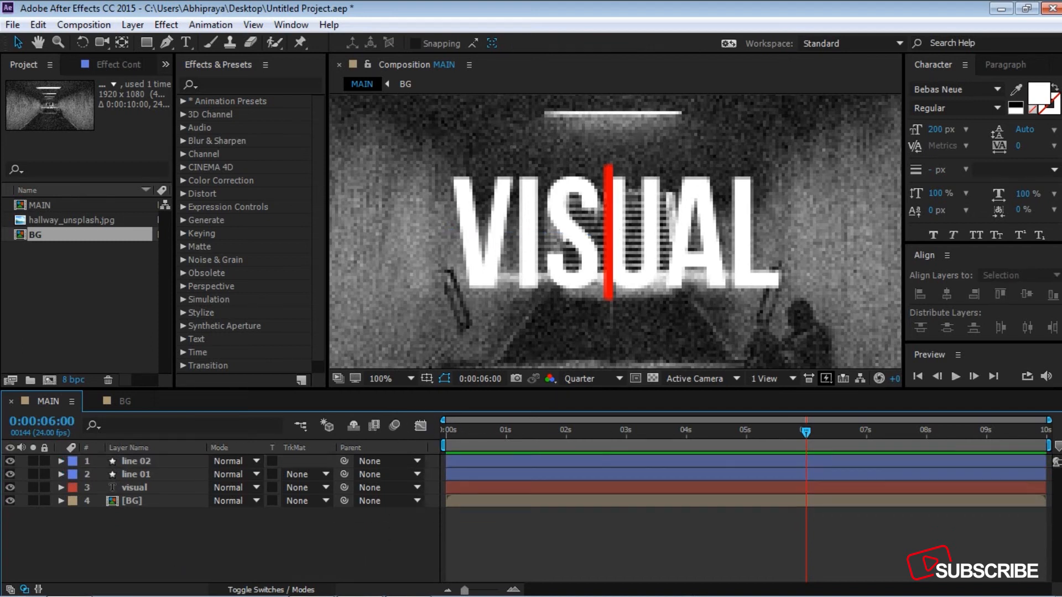
Step: Preview the animation of both lines from the start of the composition
drag(810, 431, 410, 438)
key(space)
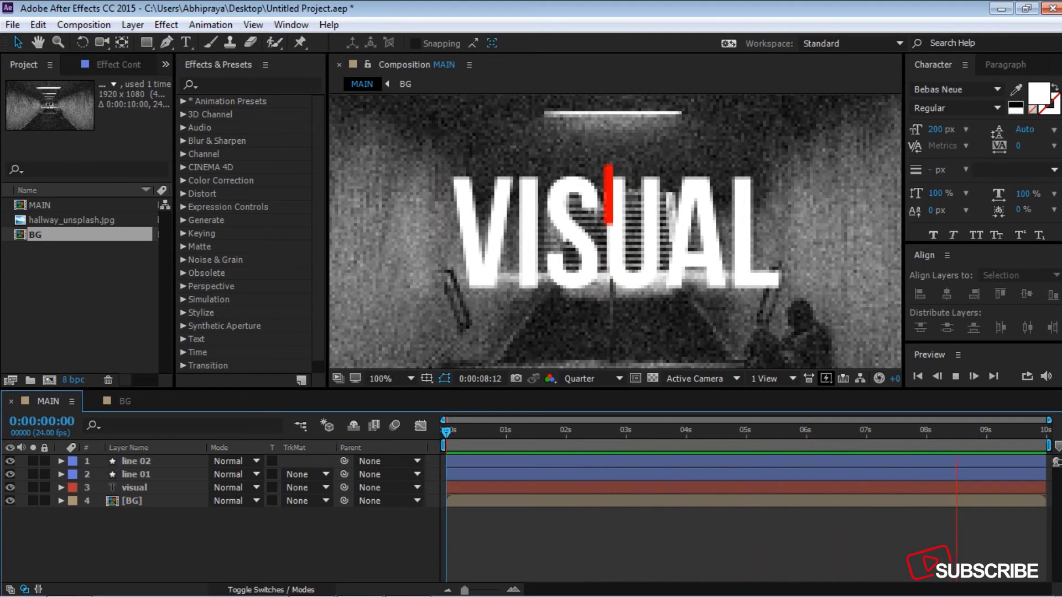
key(space)
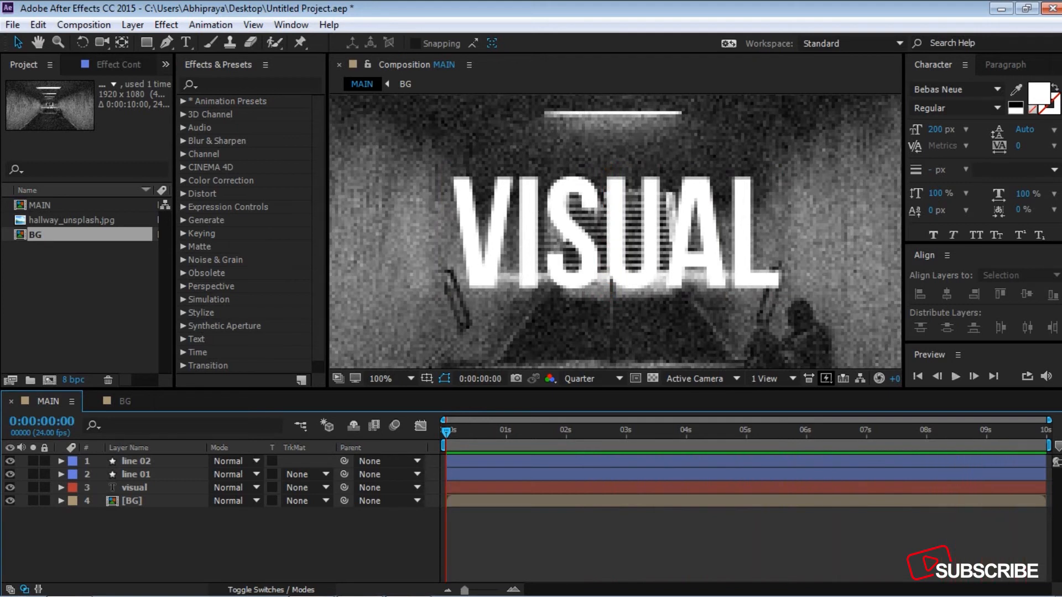
Step: Draw a rectangle covering the whole VISUAL title and give it a solid color fill with no stroke
click(146, 42)
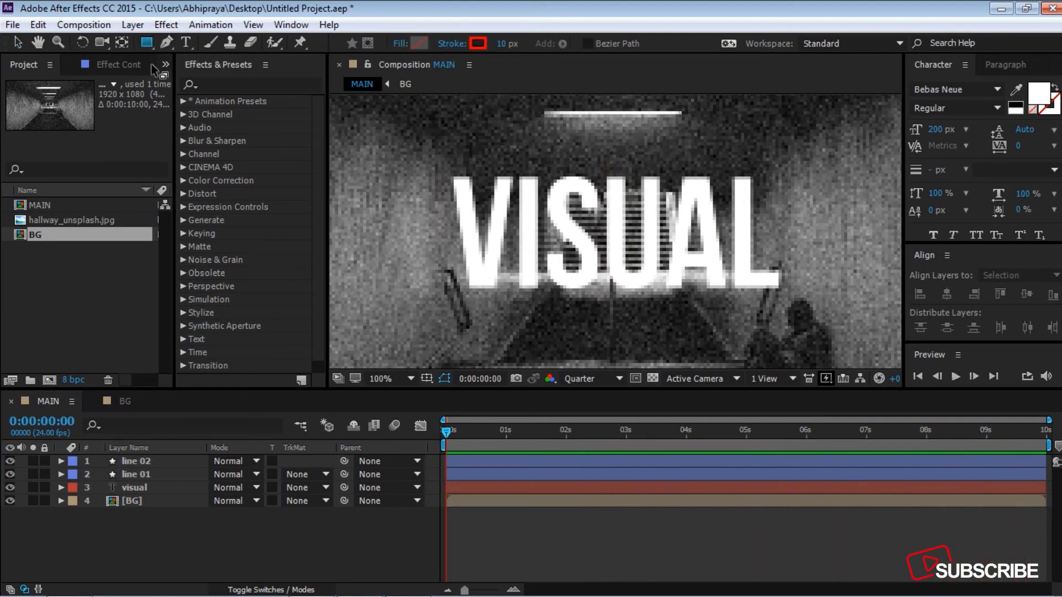
mouse_move(448, 173)
mouse_down()
mouse_move(553, 255)
mouse_move(790, 293)
mouse_up()
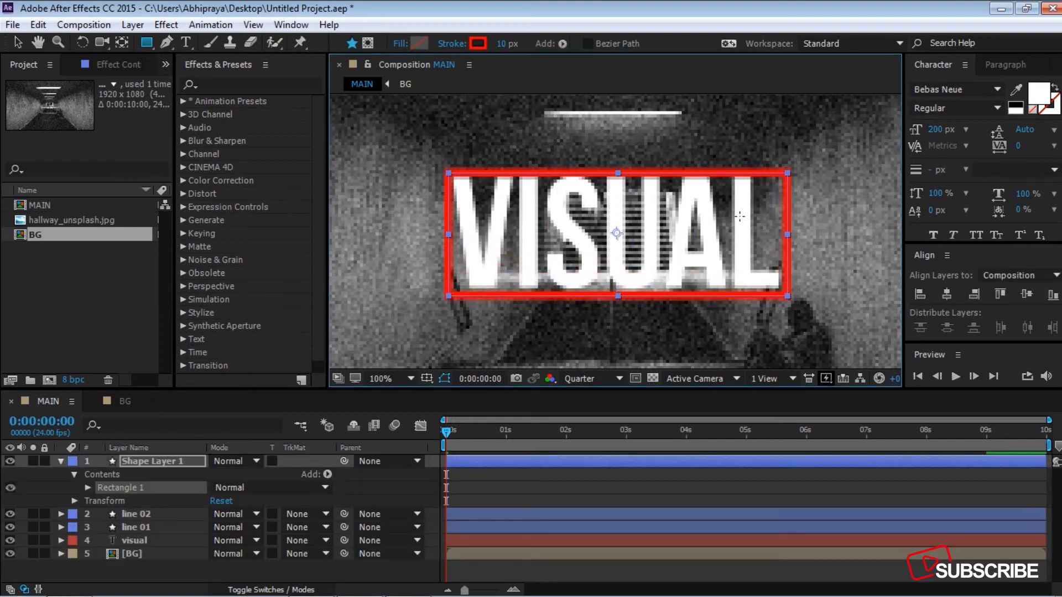
click(400, 44)
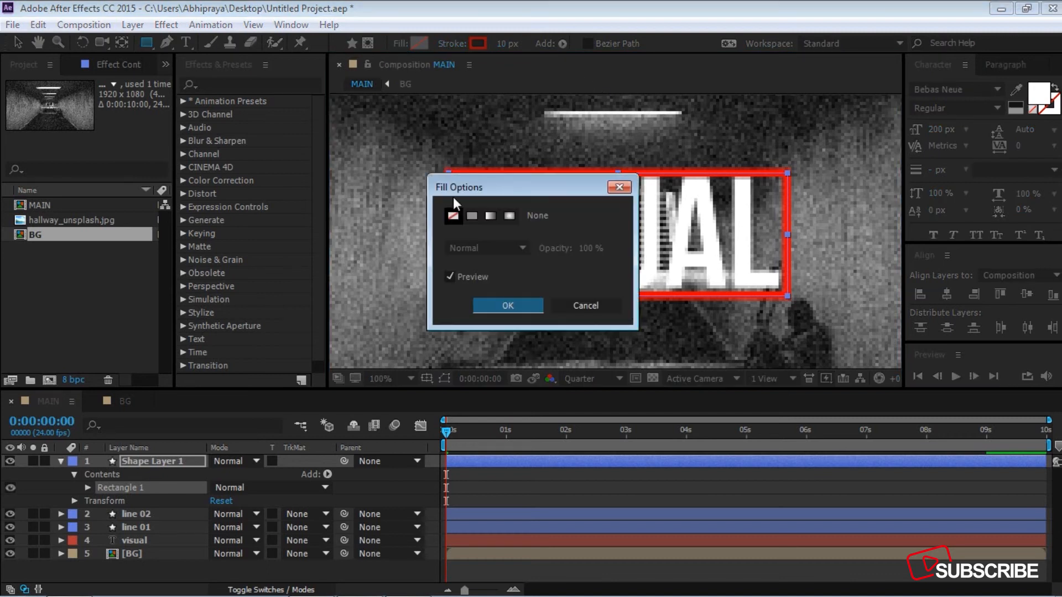
click(471, 216)
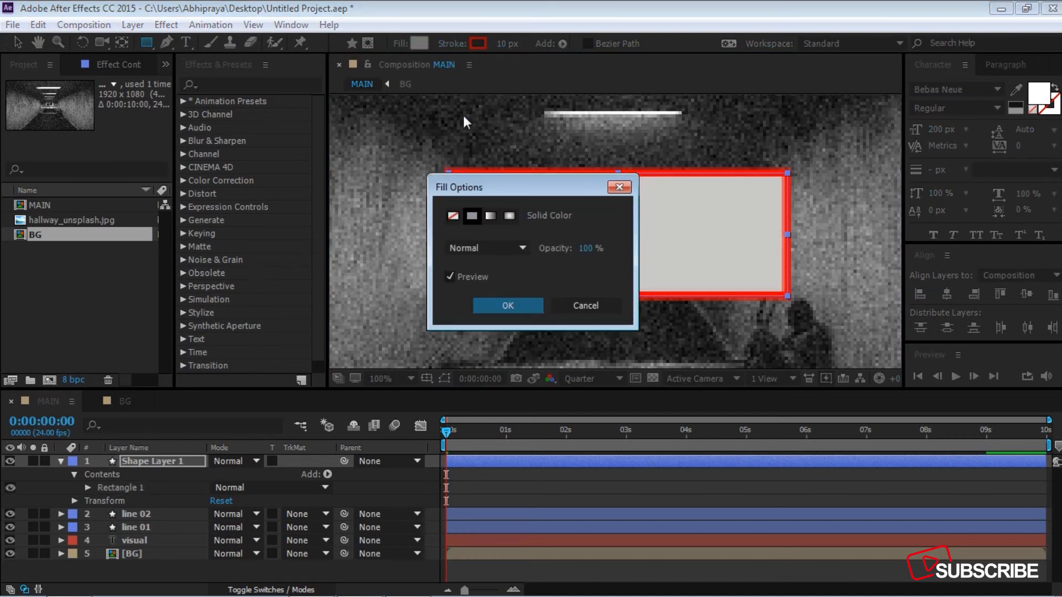
click(526, 306)
click(452, 44)
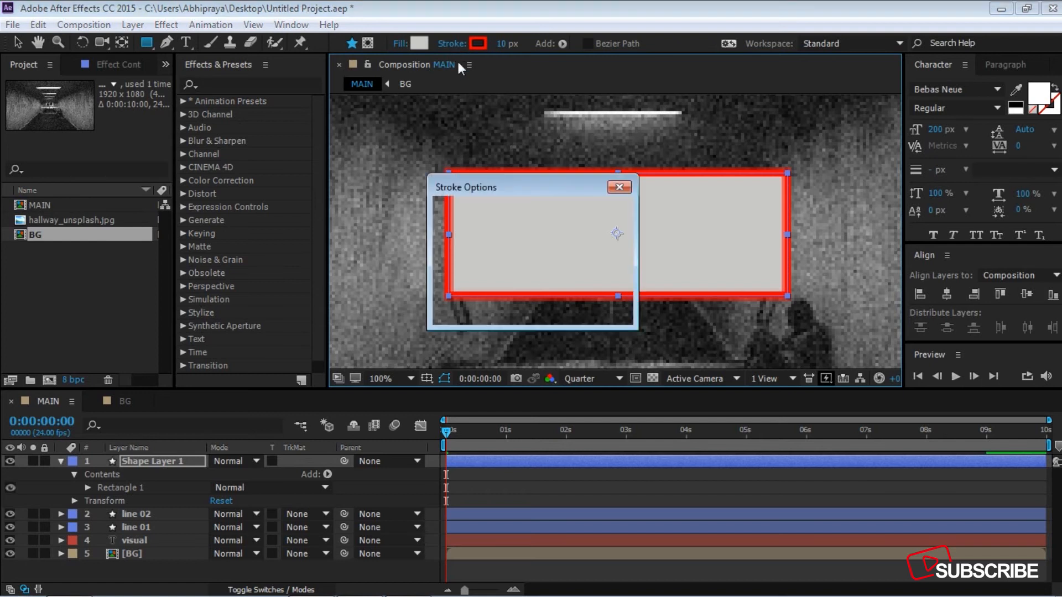
click(452, 215)
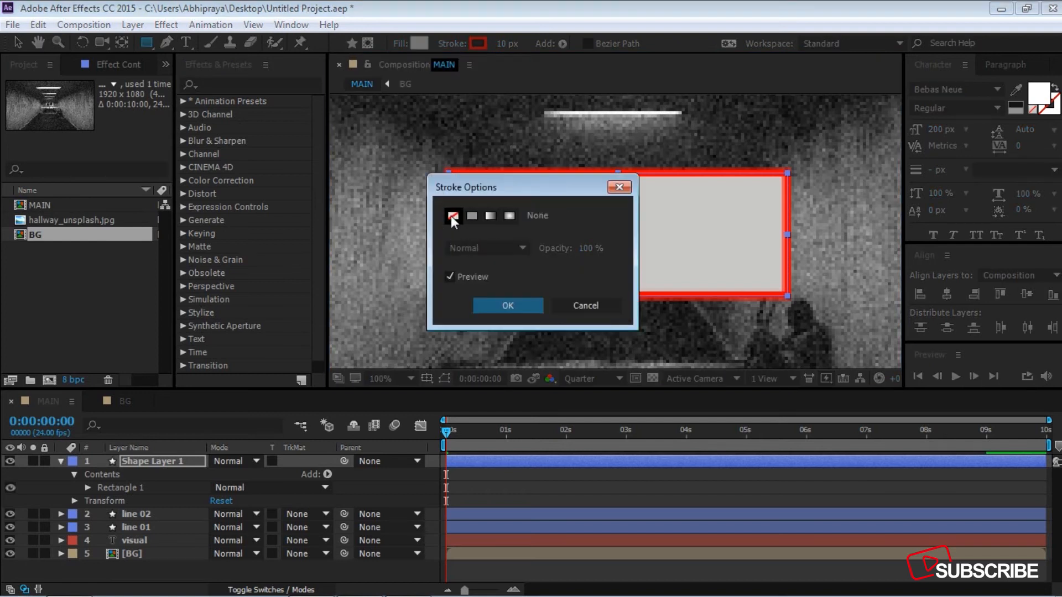
click(508, 306)
Step: Center the rectangle layer horizontally and vertically in the composition
click(16, 42)
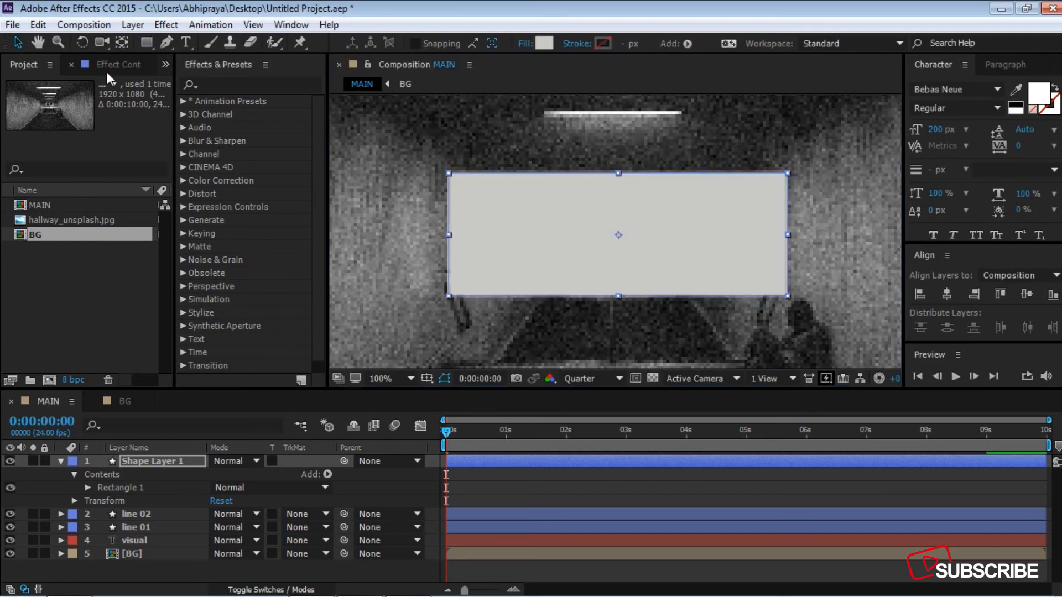
click(946, 293)
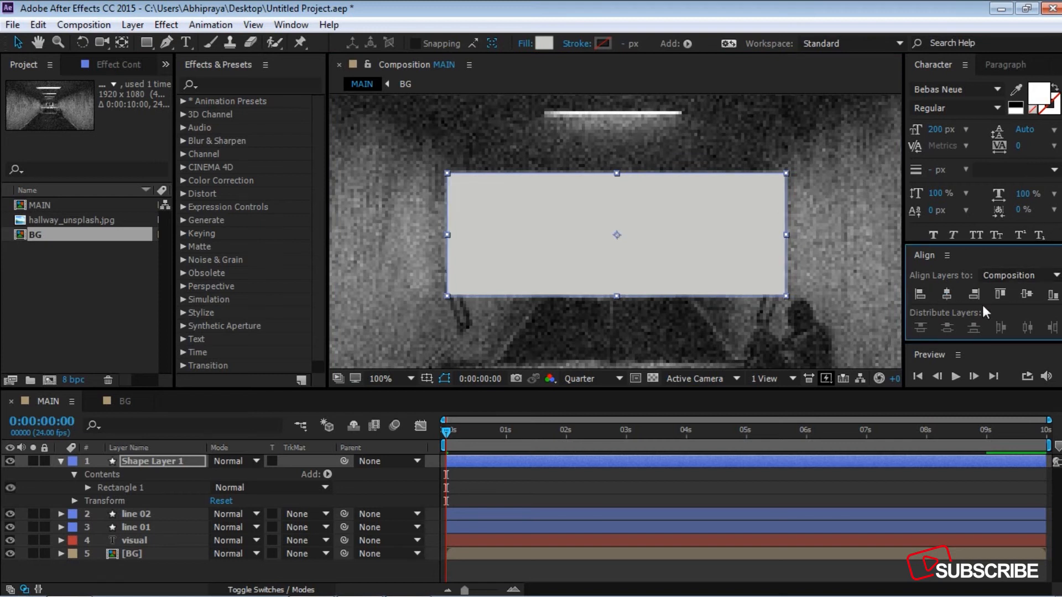
click(1023, 296)
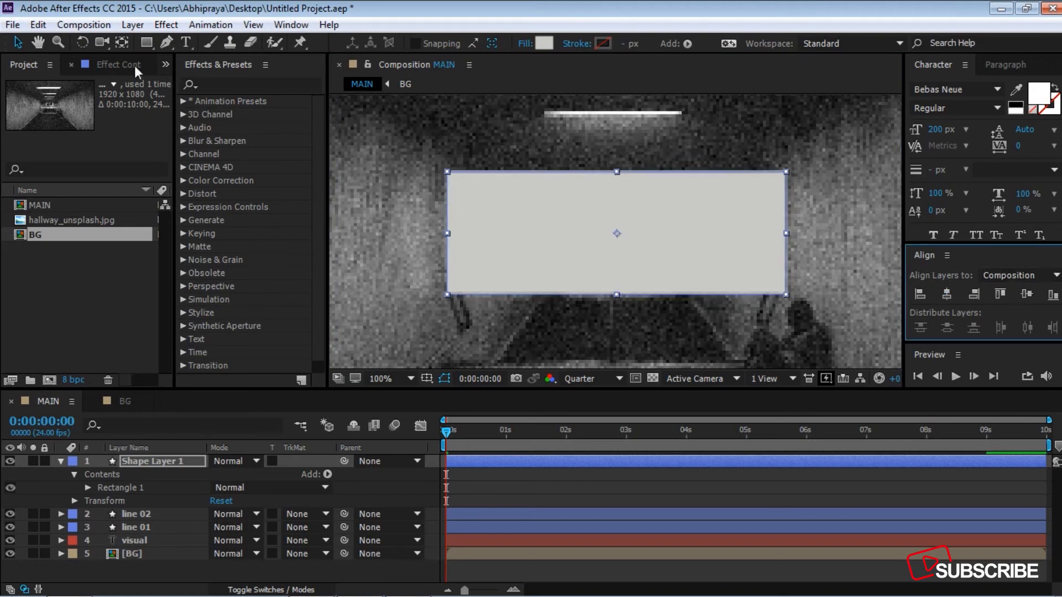
click(121, 42)
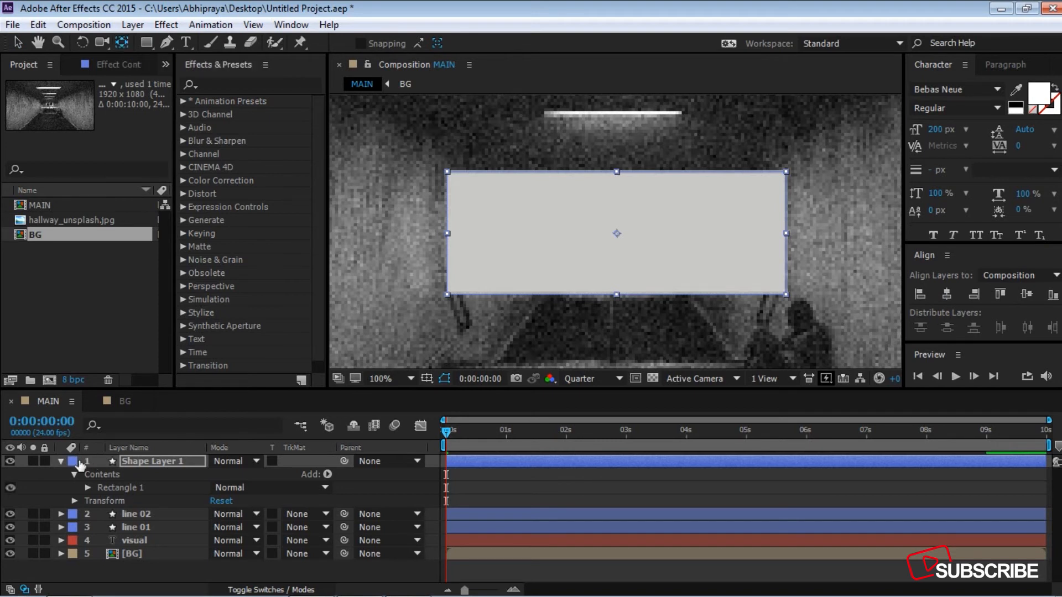
click(61, 461)
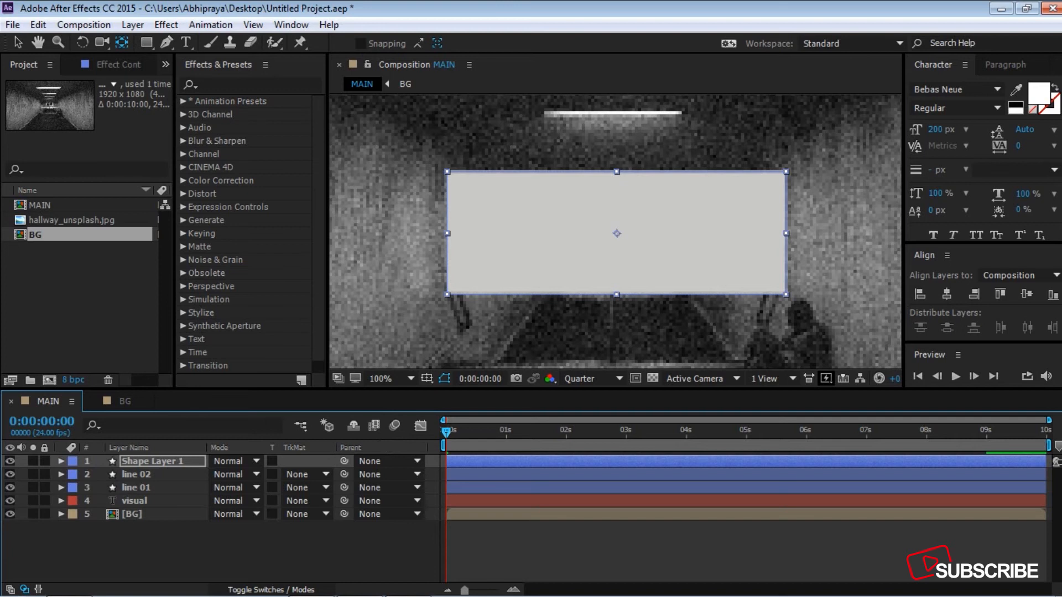
Step: Set the rectangle layer's Scale to 0, 100% and keyframe it at 0:00:01:23
key(Return)
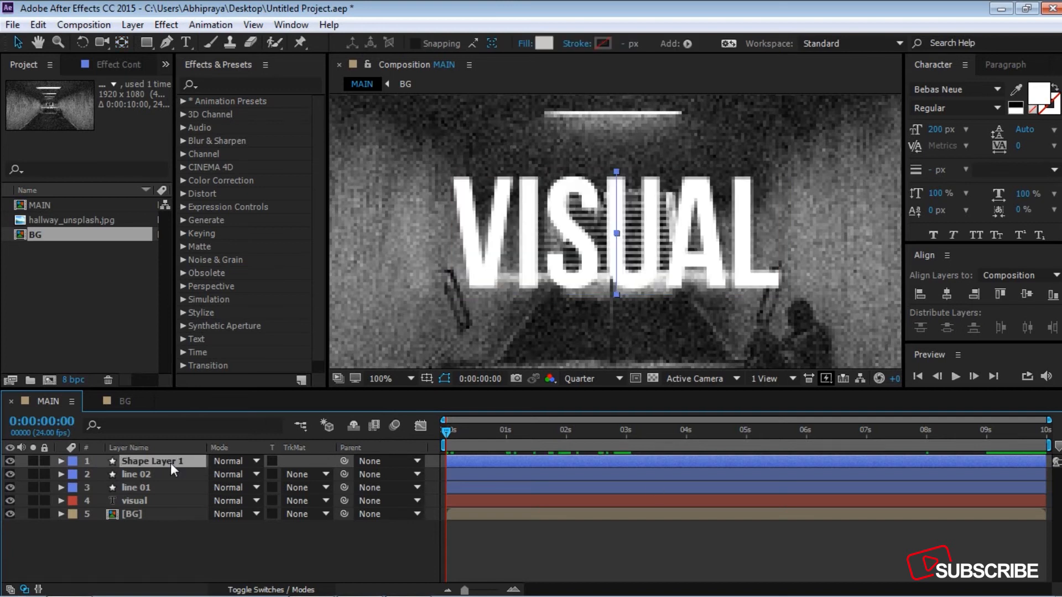
key(s)
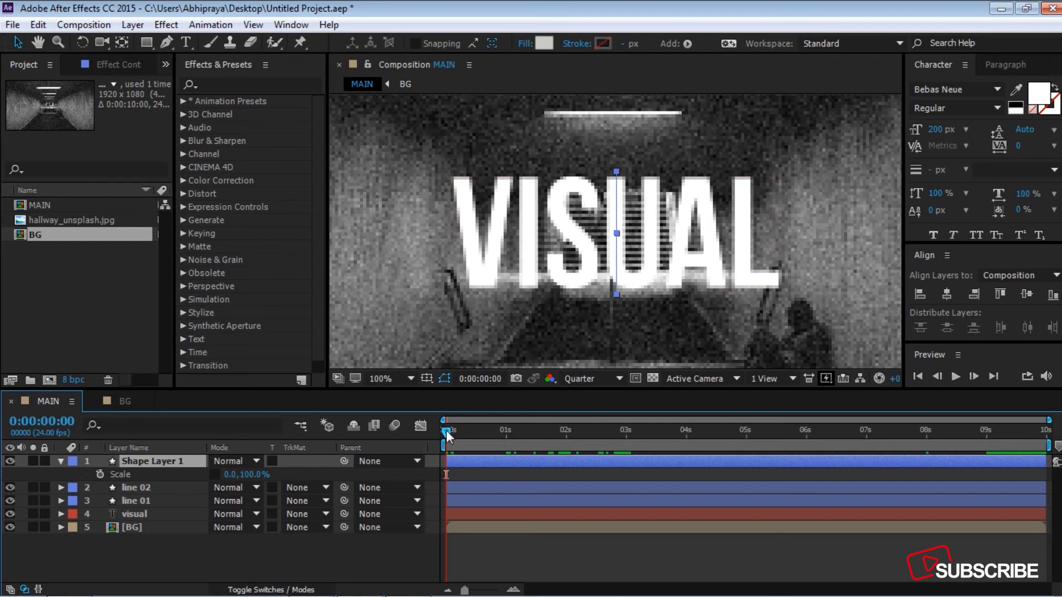
drag(446, 430, 564, 439)
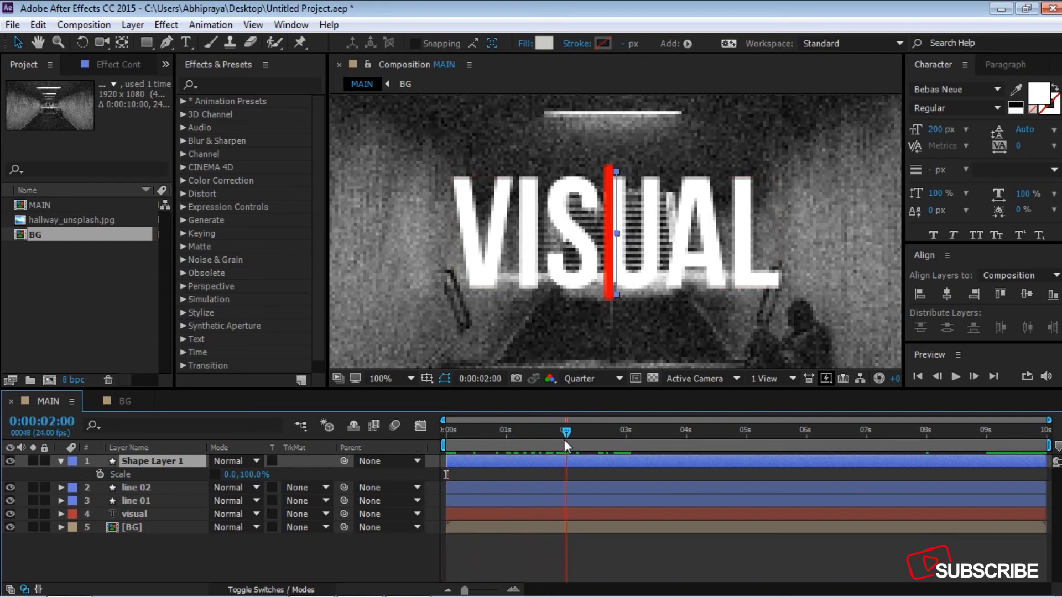
click(100, 475)
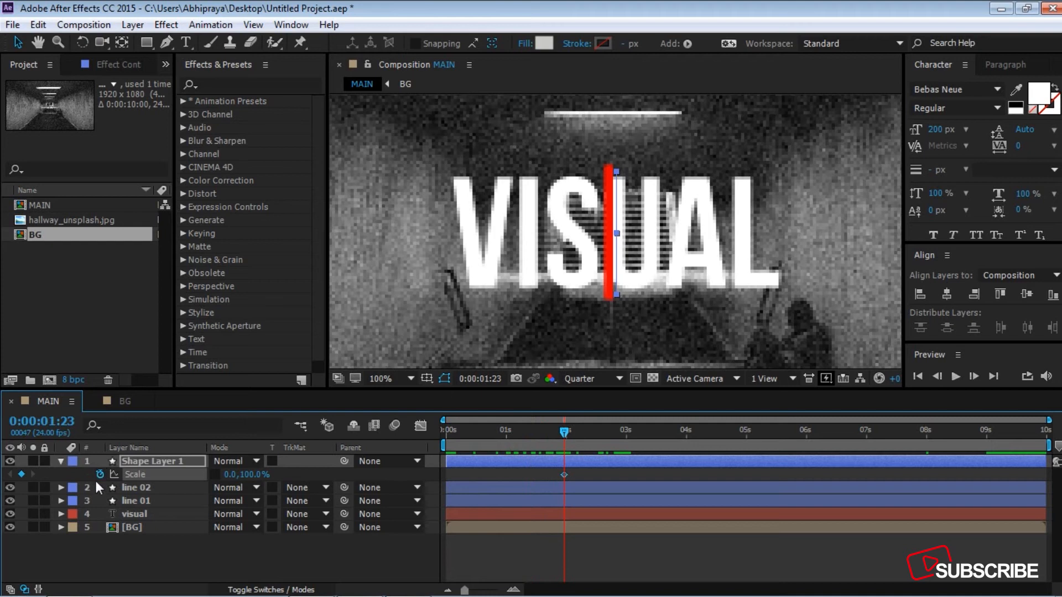
click(229, 474)
Step: Set the rectangle layer's Scale to 100, 100% at 3 seconds
drag(571, 430, 627, 430)
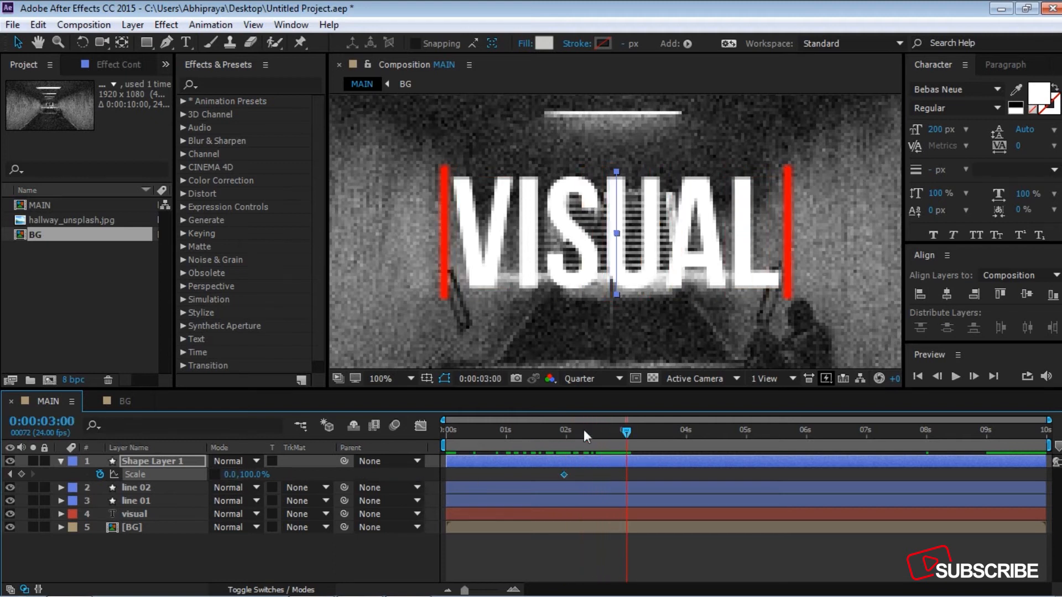
click(229, 475)
text(100)
key(Return)
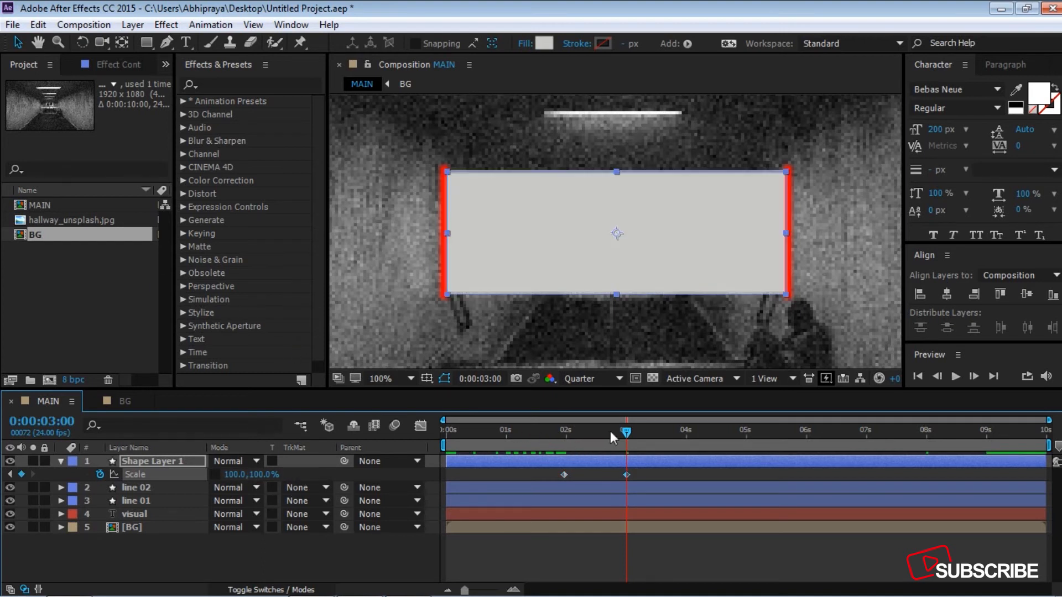
Step: Copy the rectangle's two Scale keyframes and paste them starting at 5 seconds
drag(628, 430, 749, 432)
drag(690, 474, 523, 481)
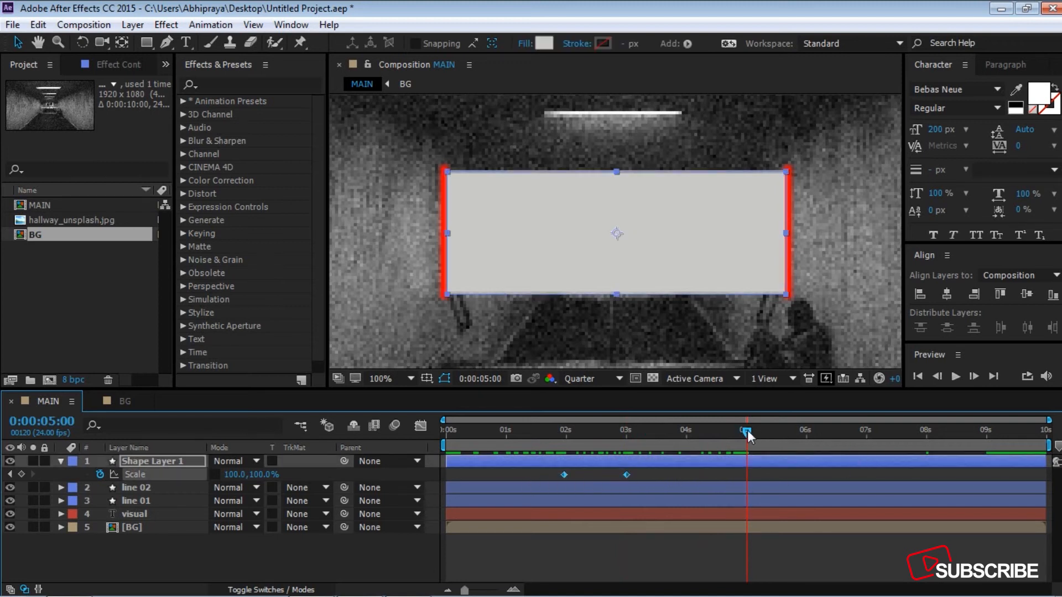
key(ctrl+v)
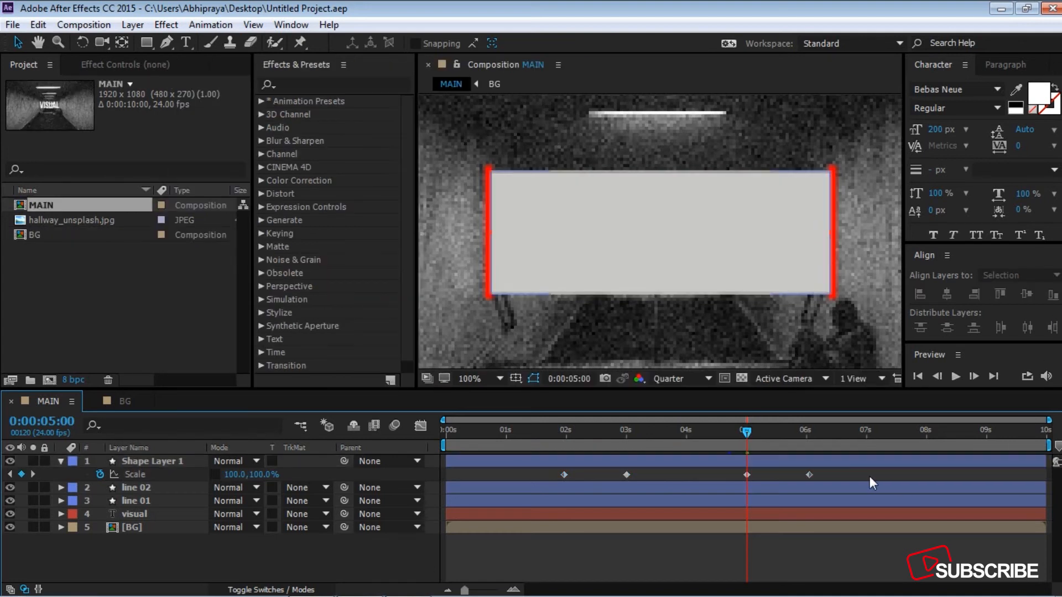
Step: Apply Time-Reverse Keyframes to the two pasted Scale keyframes
drag(870, 476, 702, 469)
right_click(809, 474)
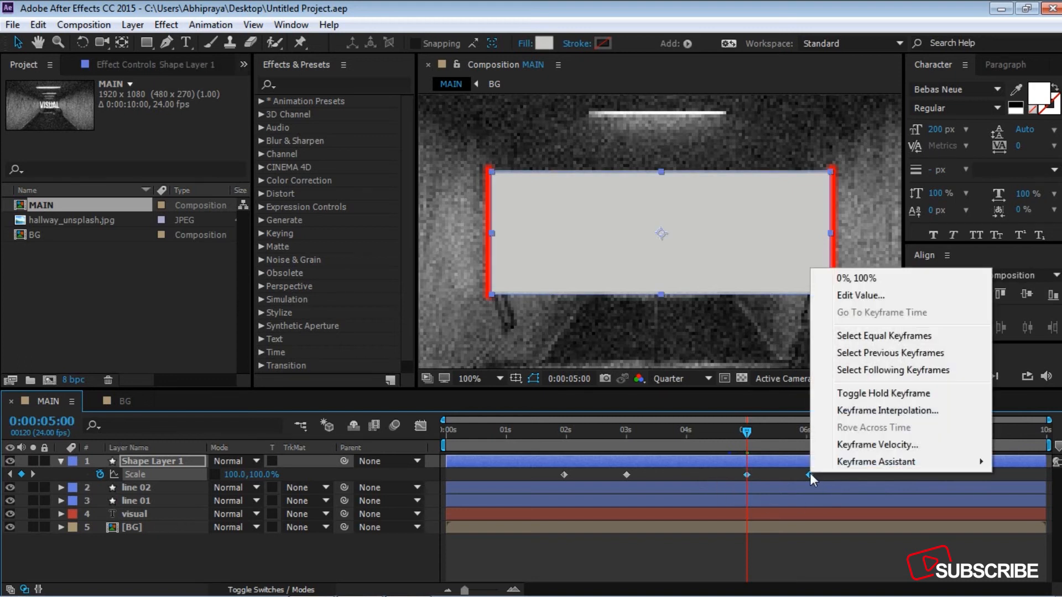
mouse_move(837, 471)
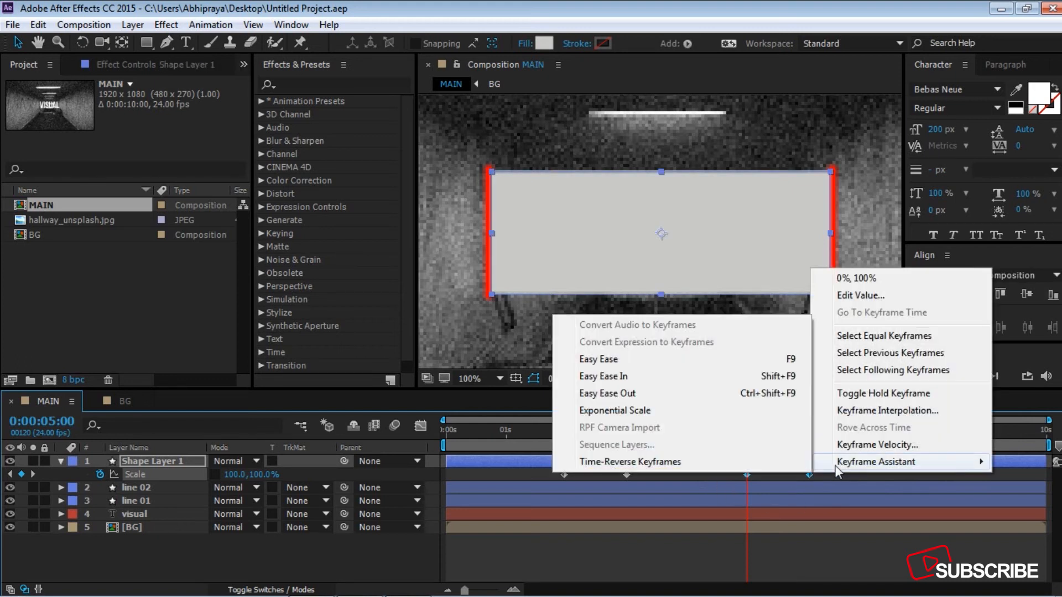
click(665, 463)
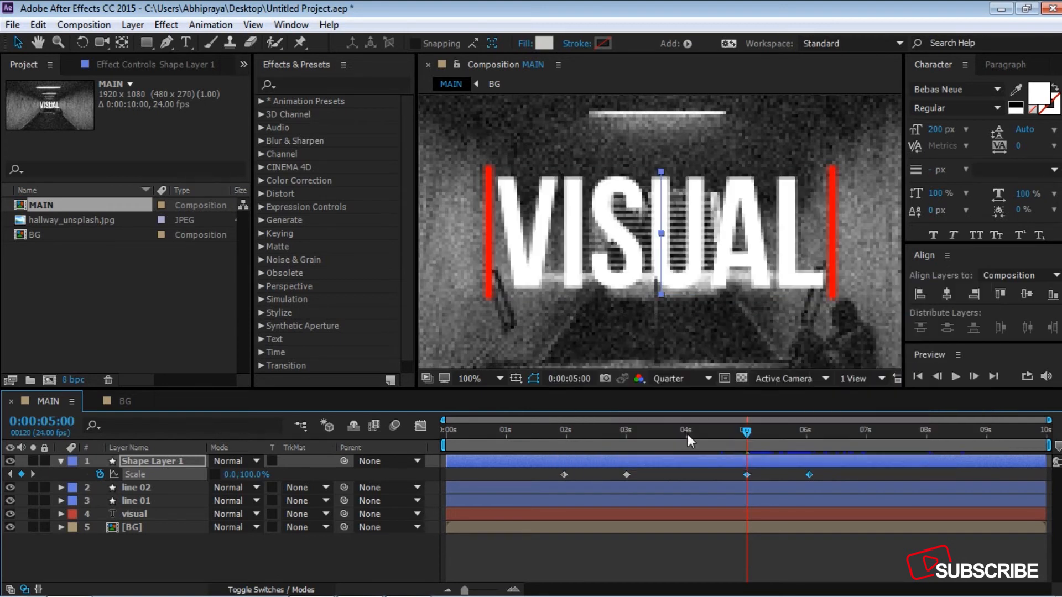
Step: Apply Easy Ease to all the rectangle's Scale keyframes and lengthen their speed graph handles to make sharp peaks
drag(840, 476, 522, 466)
key(F9)
click(422, 424)
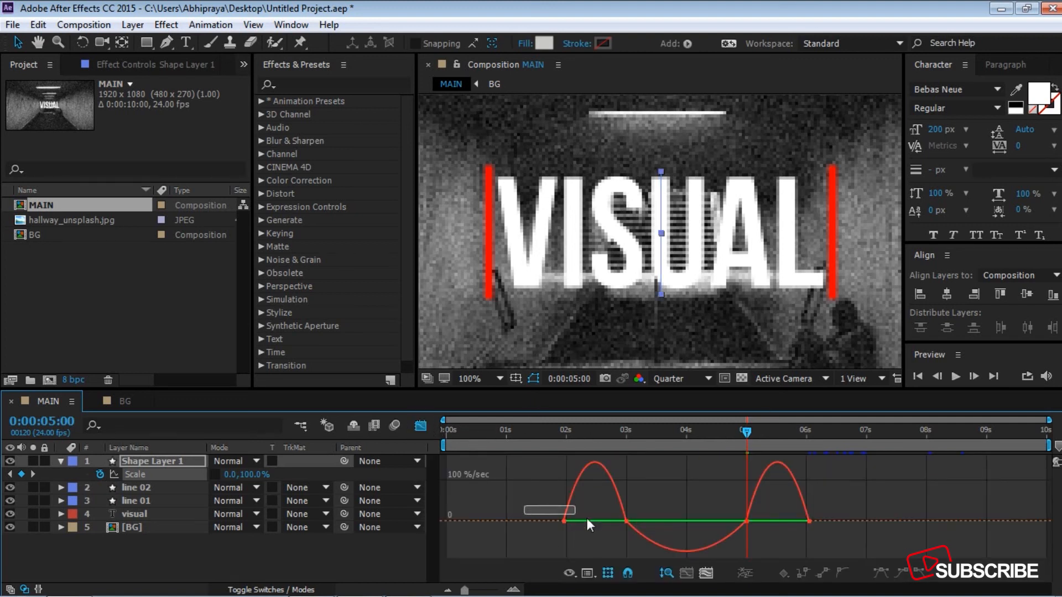
drag(587, 520, 861, 528)
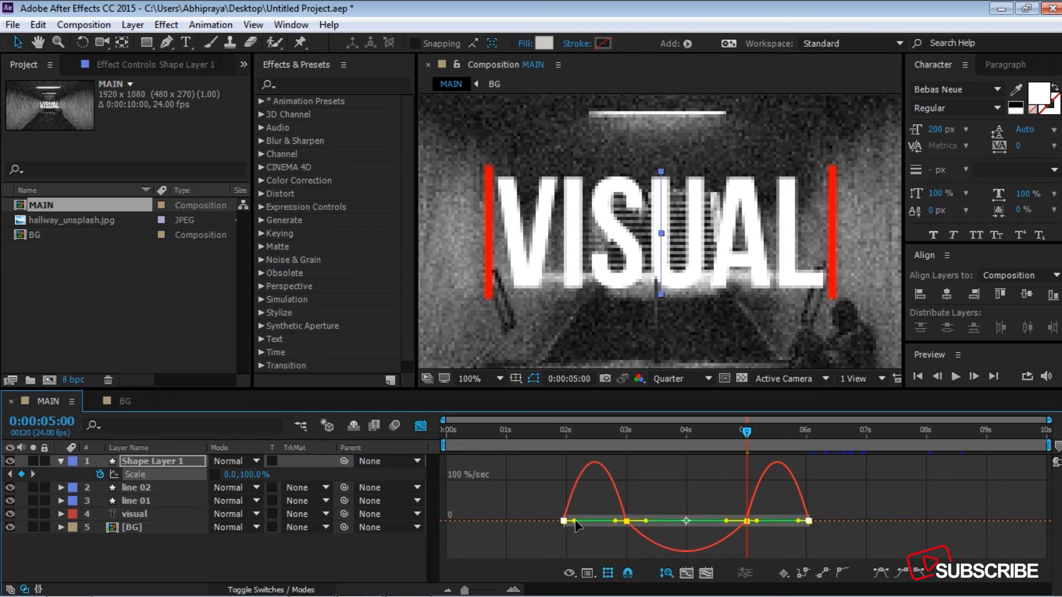
drag(576, 522, 710, 541)
drag(711, 505, 692, 505)
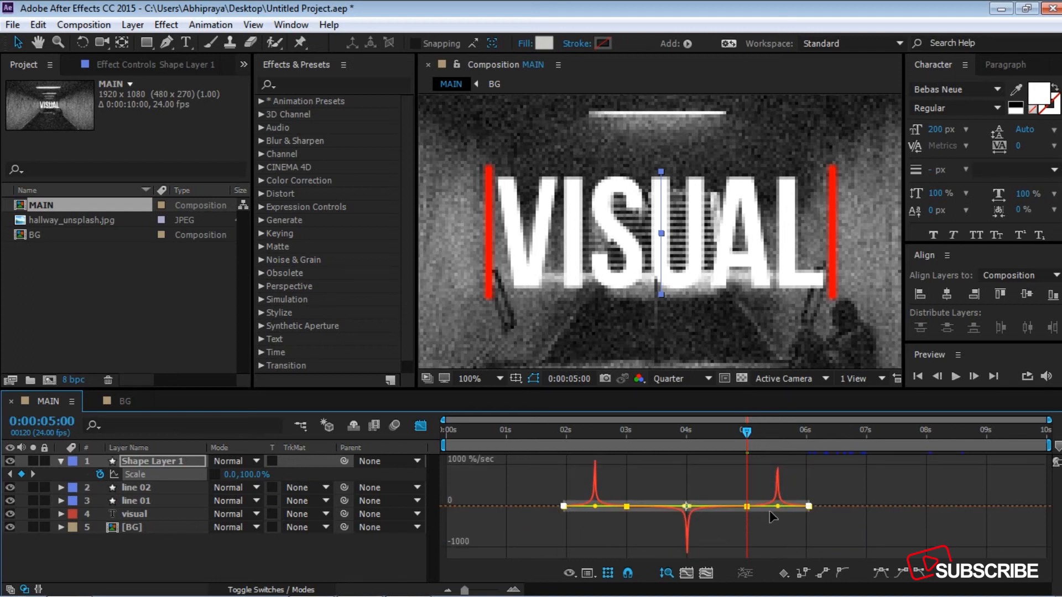
click(424, 428)
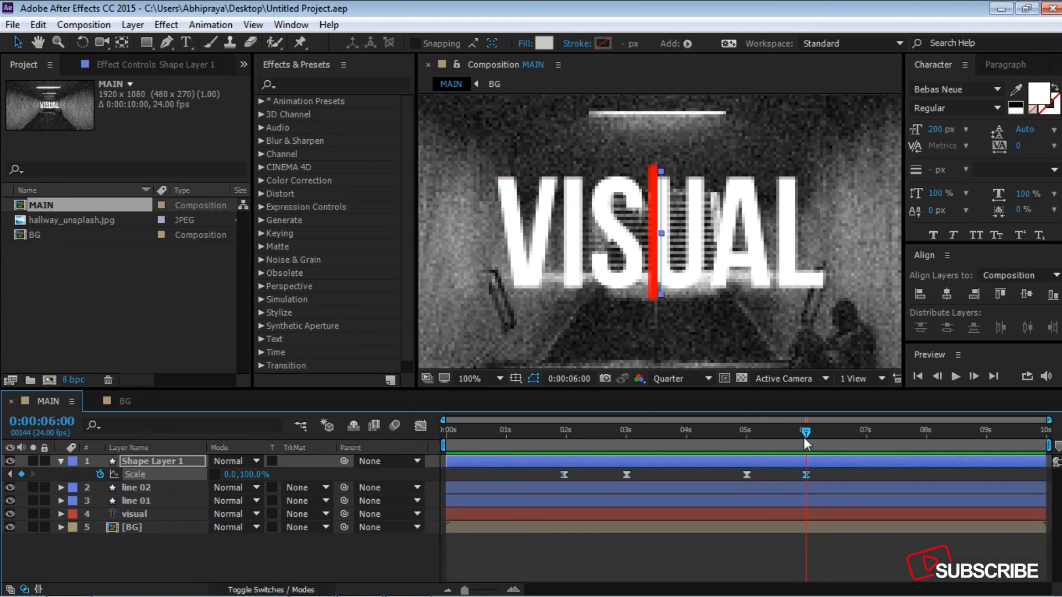
Step: Preview the rectangle and line animation from the start of the composition, and return to 5 seconds
key(Home)
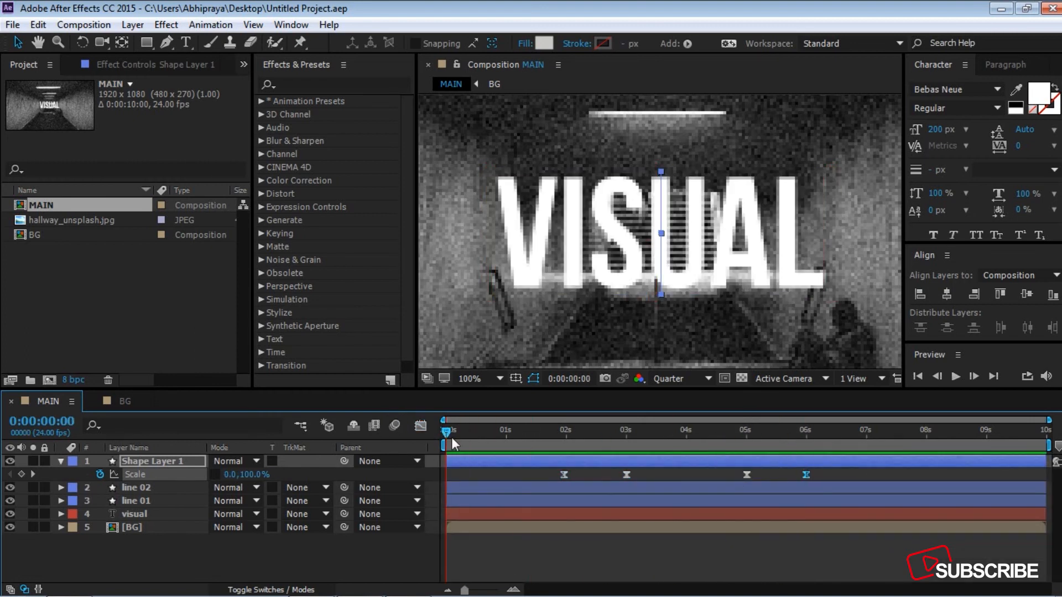
key(space)
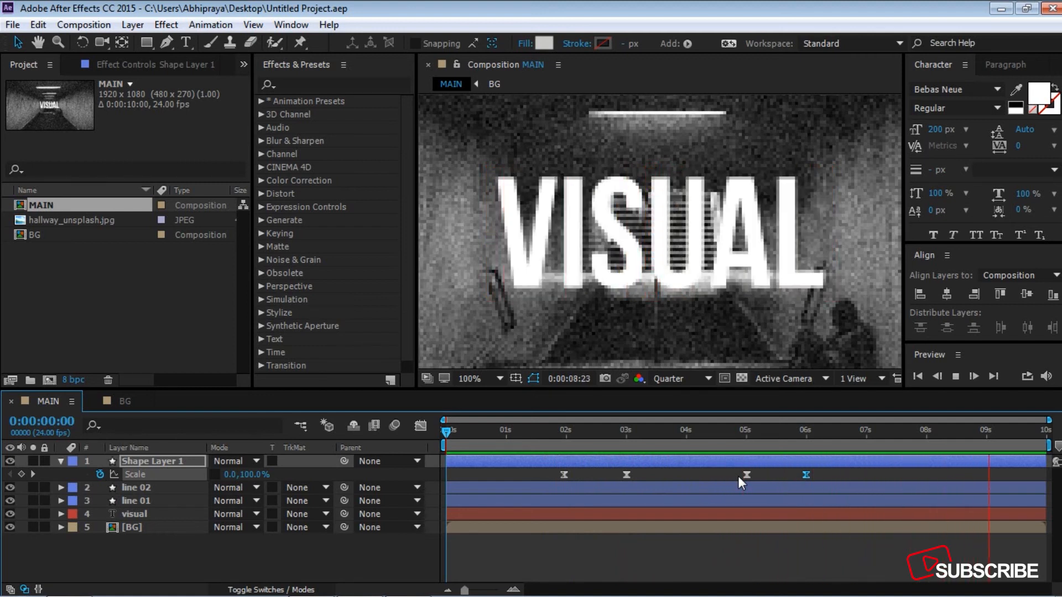
key(space)
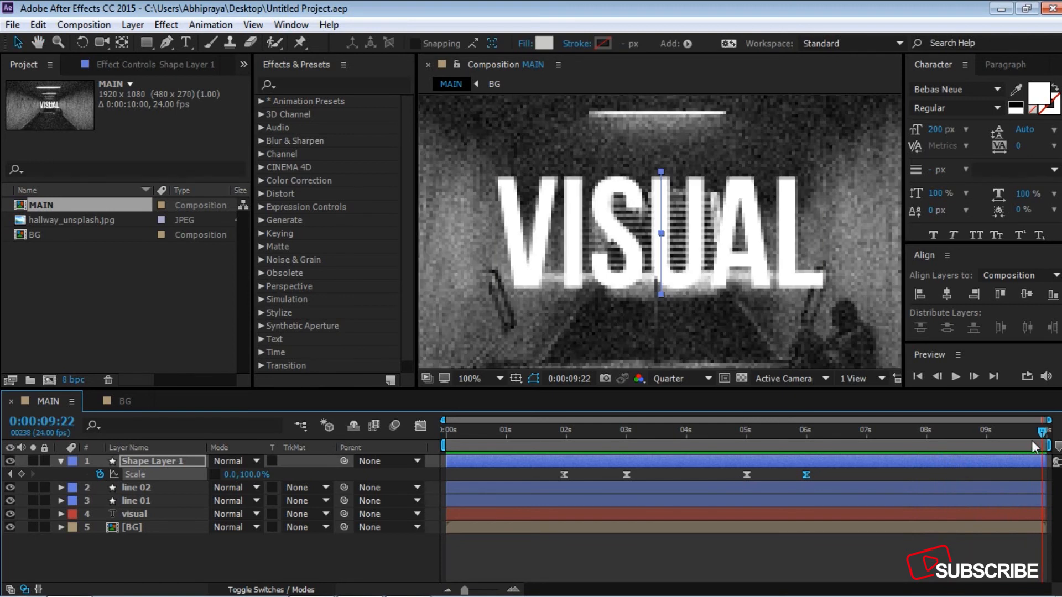
drag(1043, 433, 746, 434)
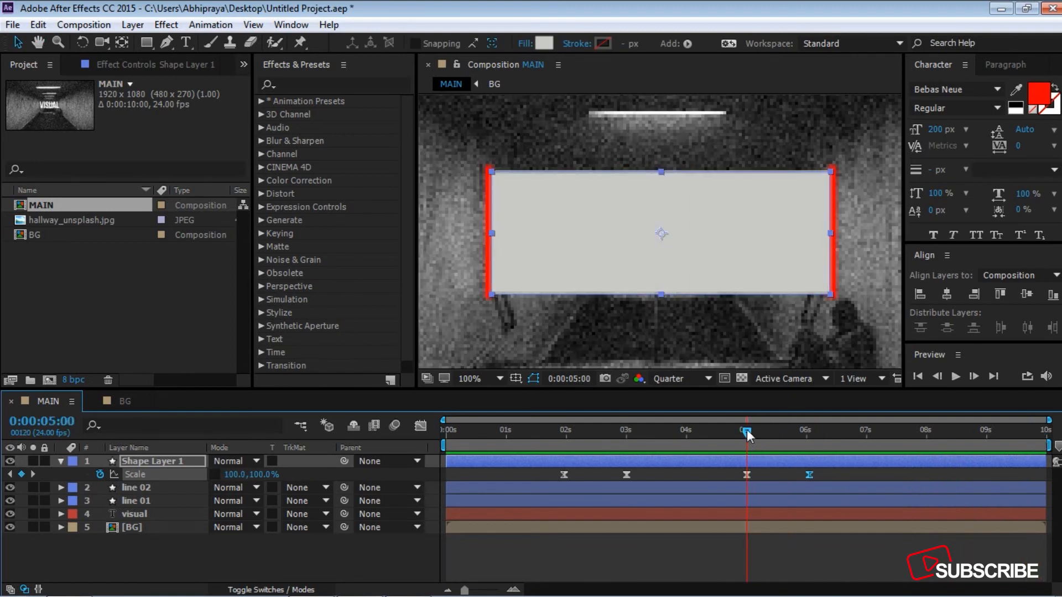
Step: Collapse the rectangle layer and move it below both line layers, directly above the visual text layer
click(61, 462)
drag(750, 429, 441, 432)
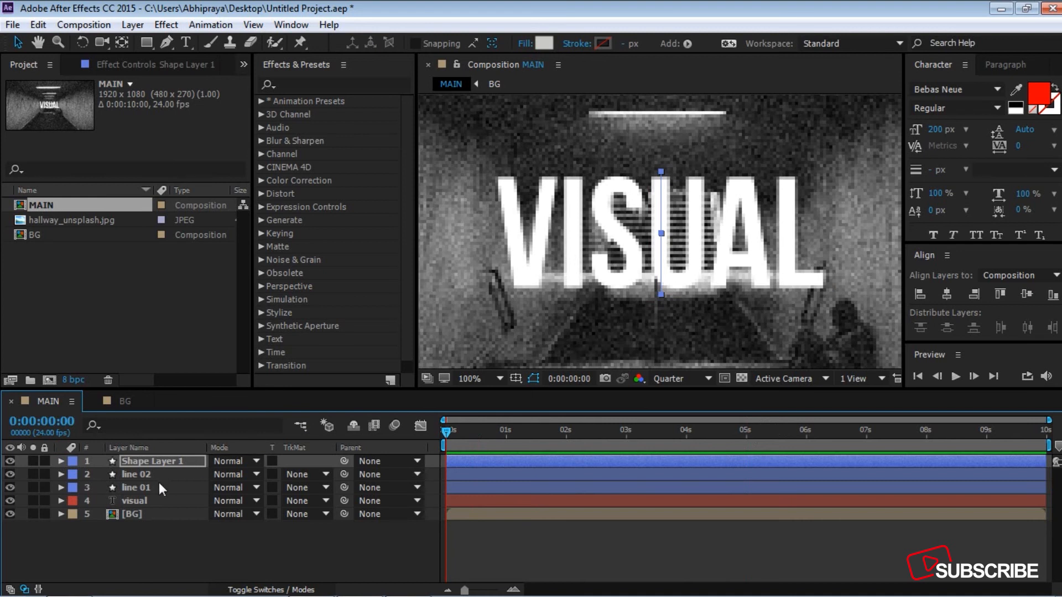
click(149, 501)
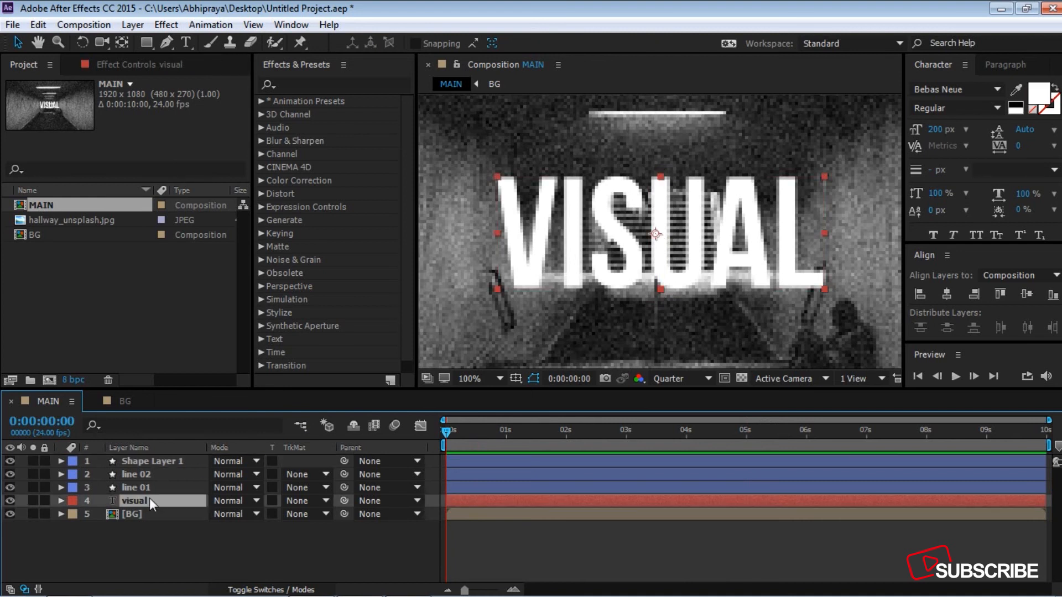
shift+click(160, 457)
click(161, 522)
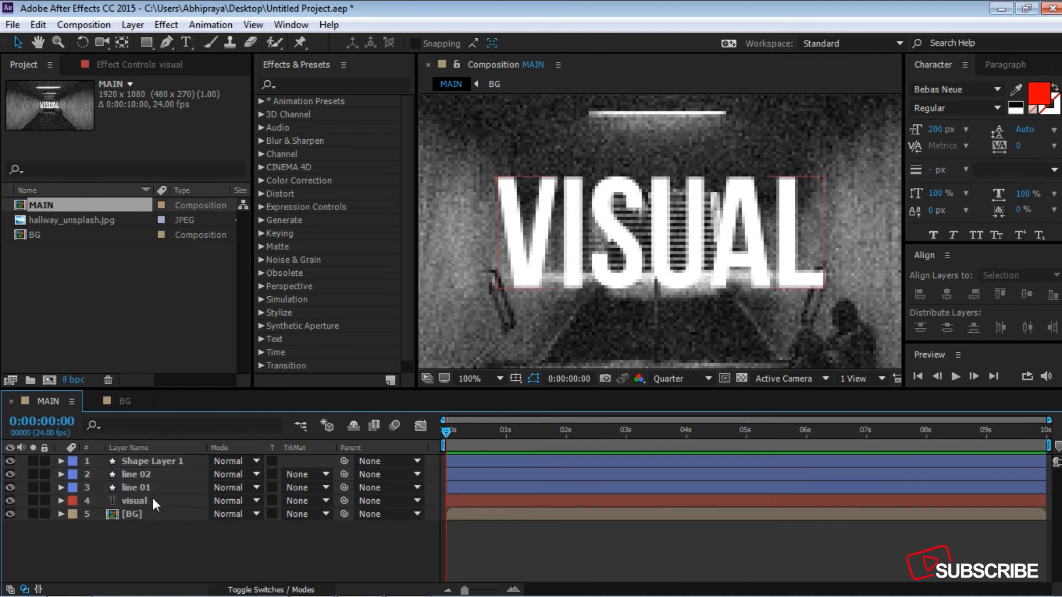
click(153, 498)
click(151, 459)
drag(151, 459, 151, 488)
Step: Duplicate the rectangle and visual text layers together, and place the text copy directly beneath the rectangle copy
click(148, 499)
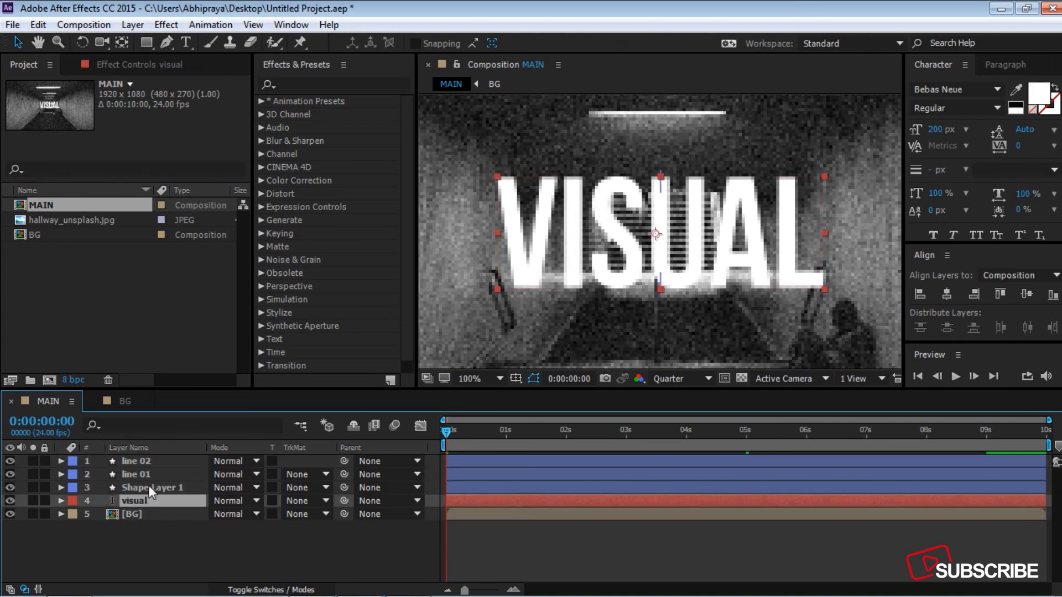
shift+click(148, 486)
key(ctrl+d)
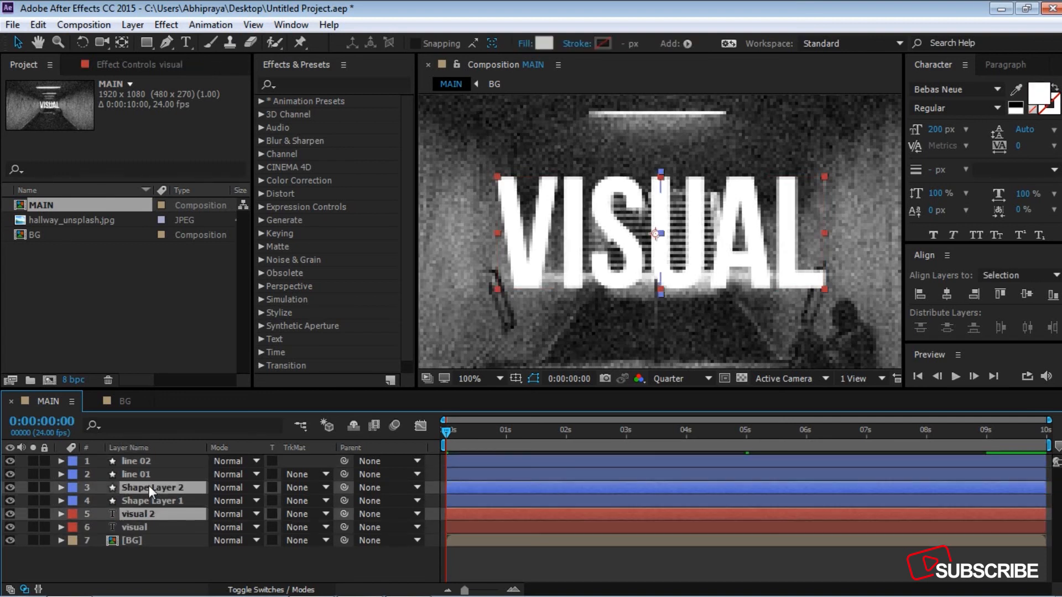
drag(150, 515, 151, 500)
click(155, 555)
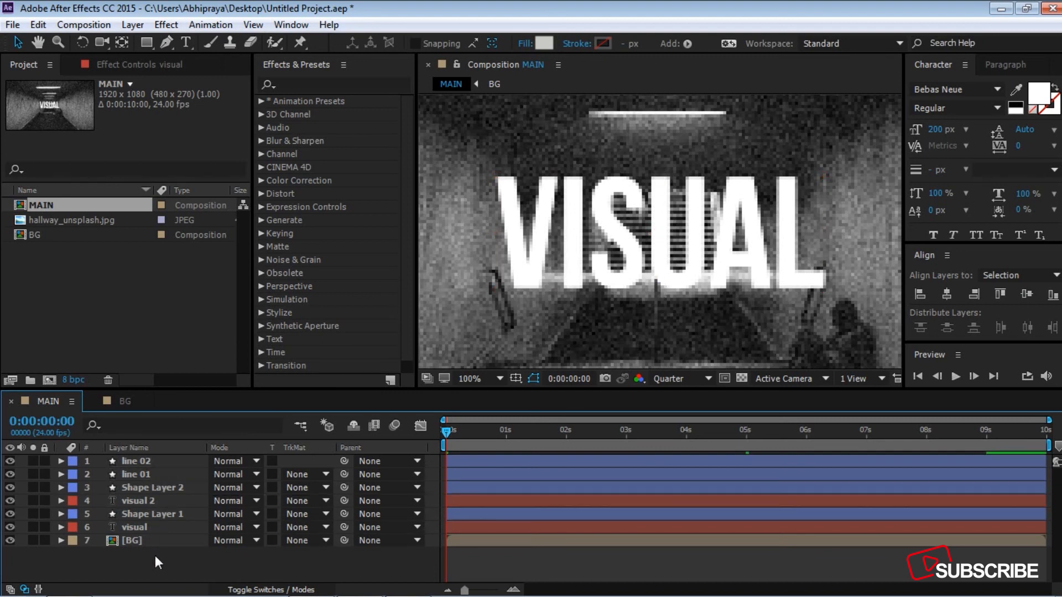
Step: Change the duplicated text layer to read tukang in white, and hide the duplicated rectangle above it
double_click(148, 502)
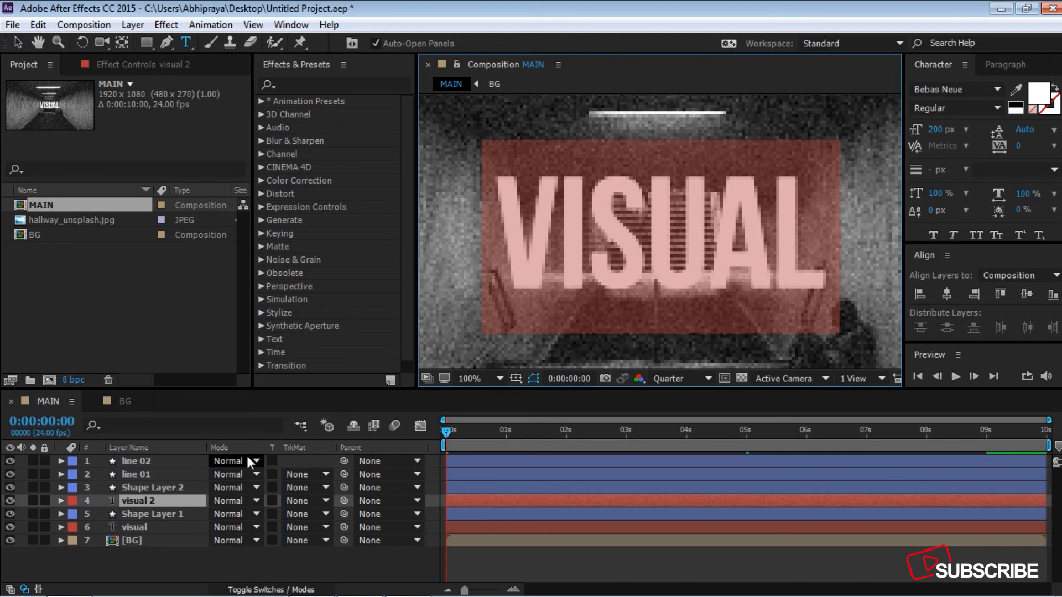
text(tukang)
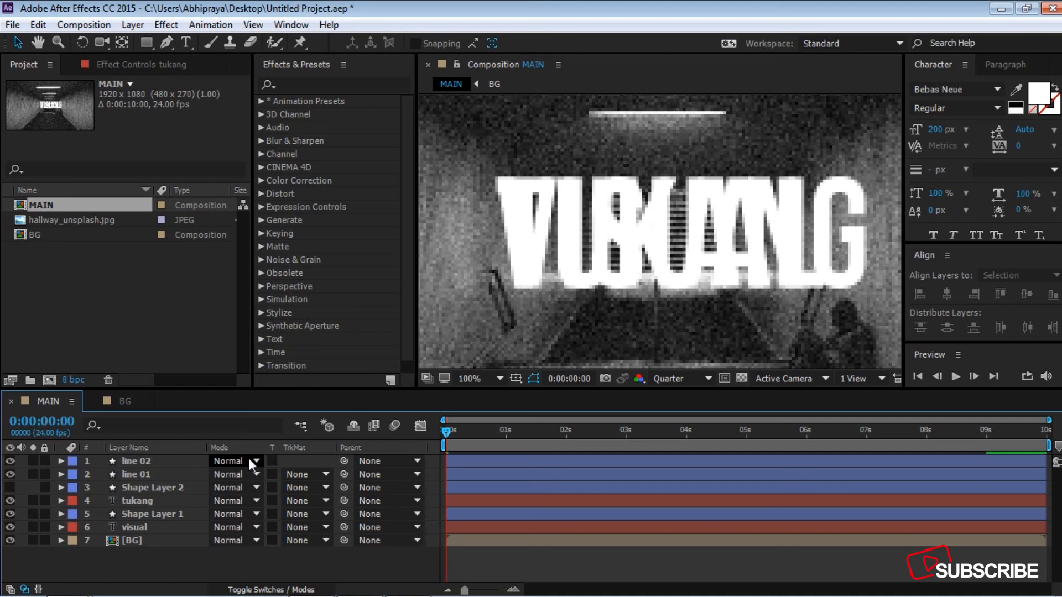
click(161, 501)
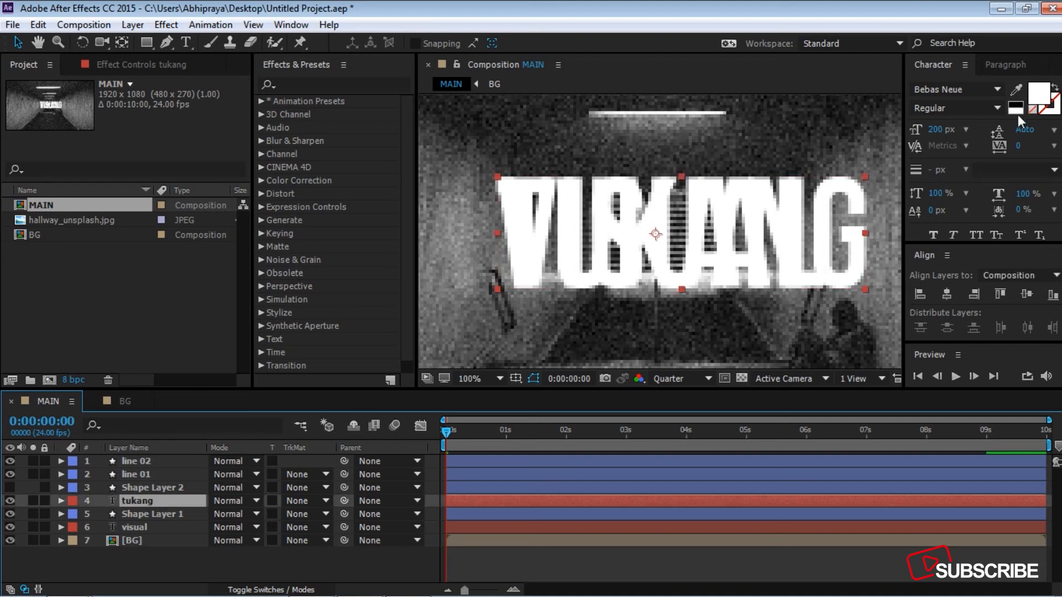
click(1038, 94)
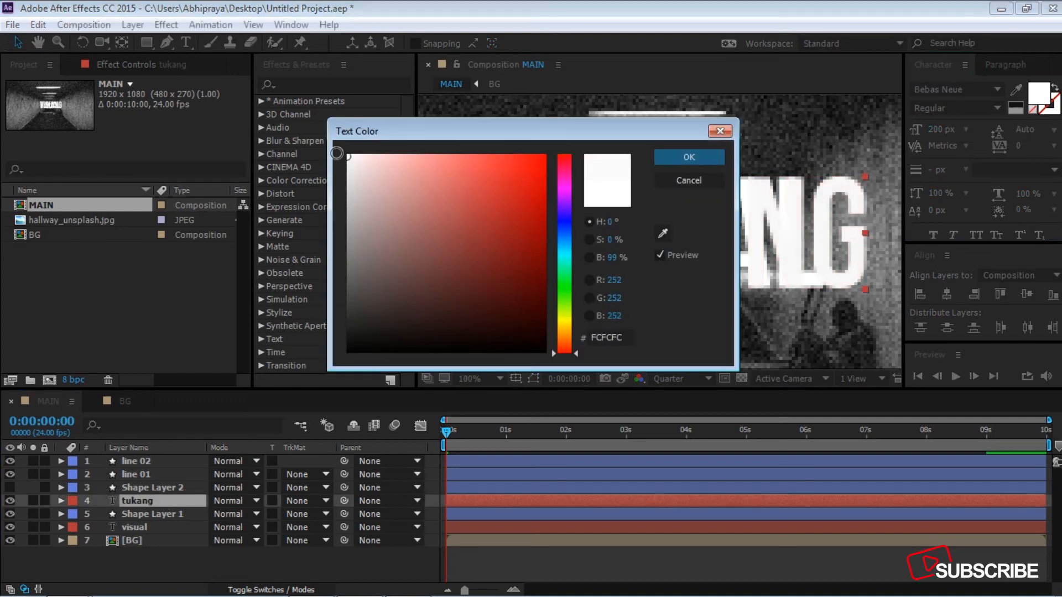
click(692, 159)
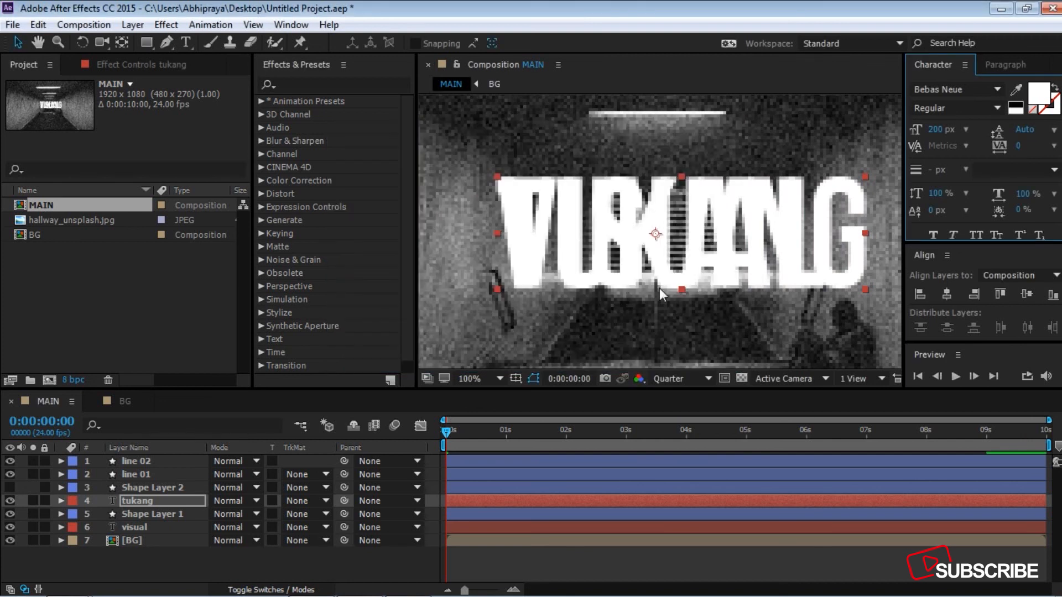
Step: Move Shape Layer 2 and the tukang text layer together below the visual layer, just above BG
click(177, 563)
click(141, 501)
shift+click(142, 488)
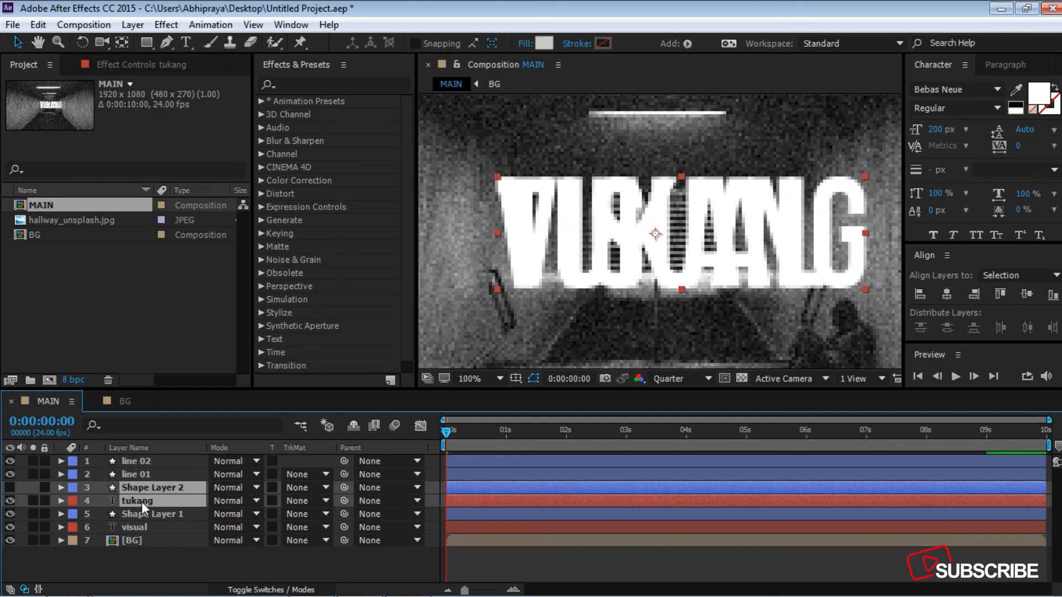
drag(142, 502, 141, 530)
click(146, 545)
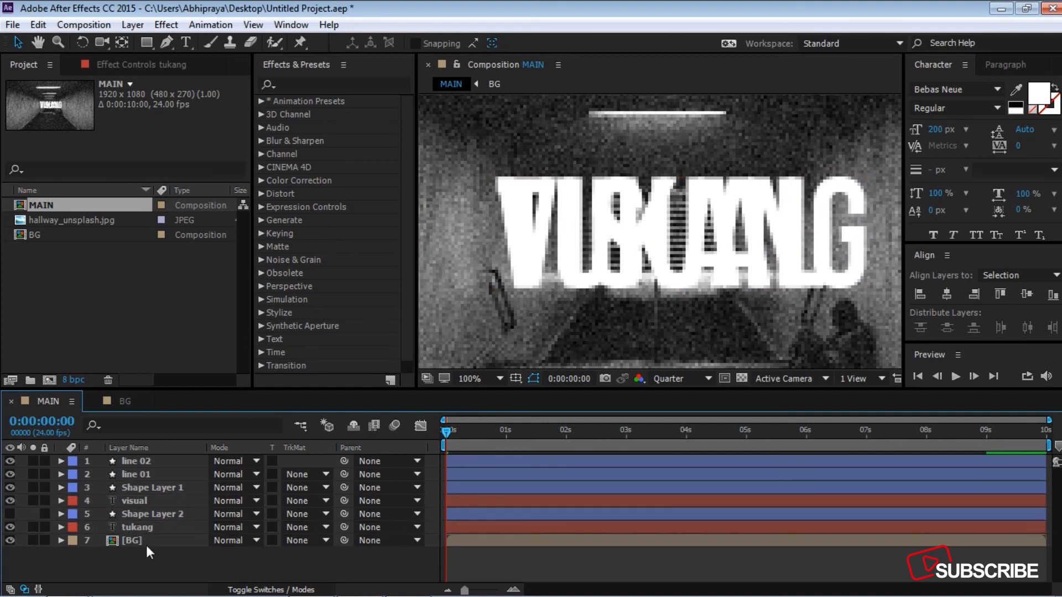
Step: Set the tukang layer's track matte to Alpha Inverted Matte "Shape Layer 2" and centre the text horizontally in the composition
click(147, 527)
click(326, 525)
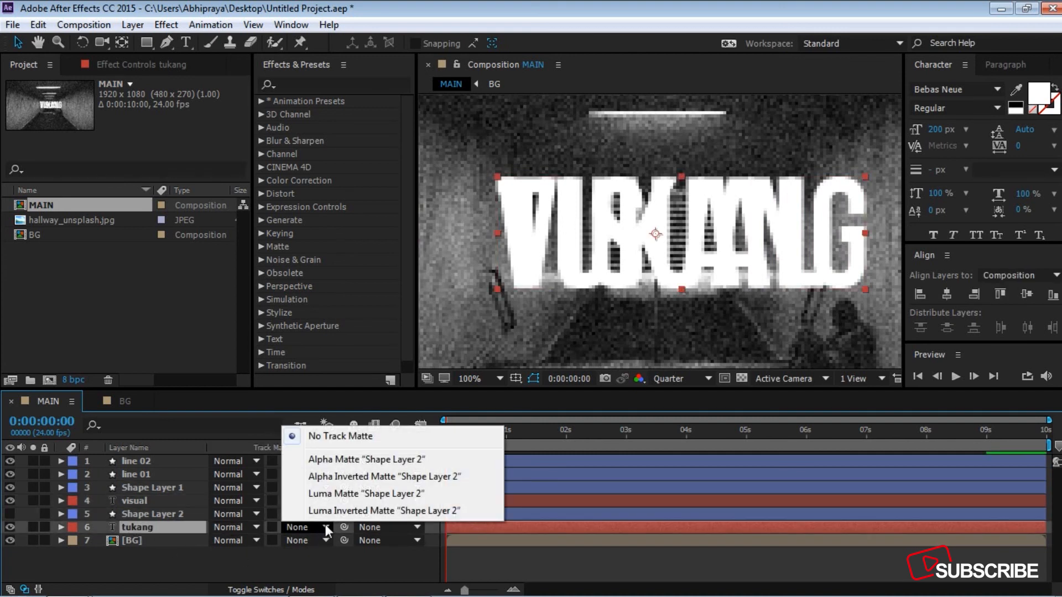
click(367, 474)
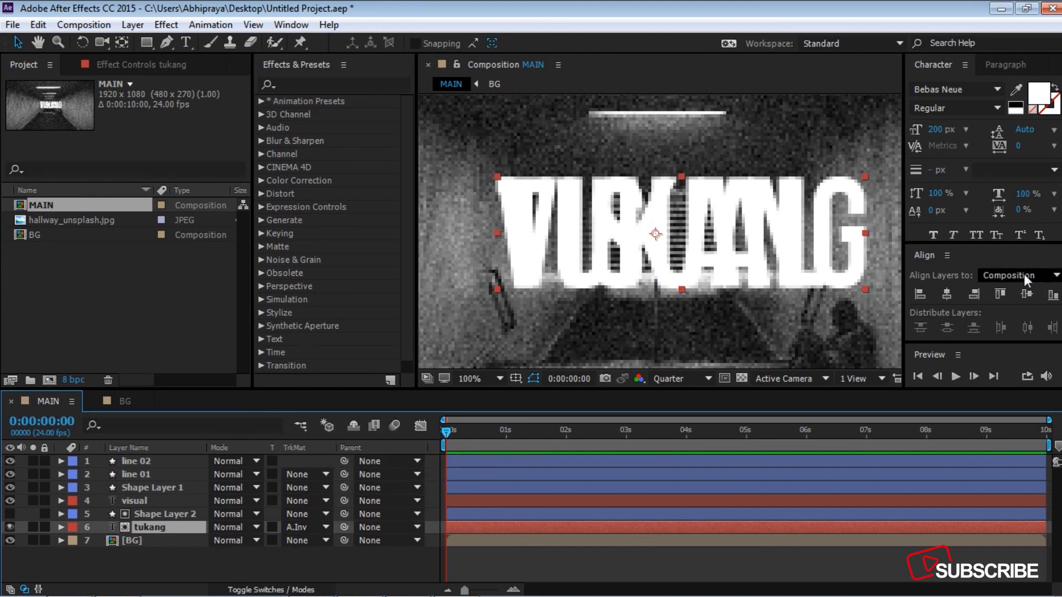
click(947, 294)
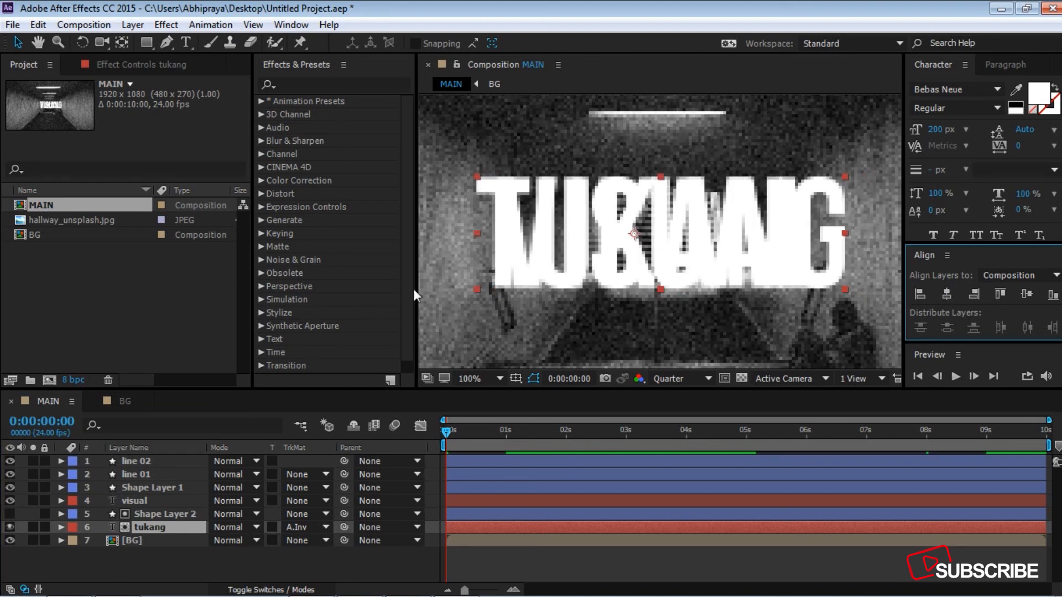
Step: Colour the visual text red FF0000 and set its track matte to Alpha Matte "Shape Layer 1"
click(141, 503)
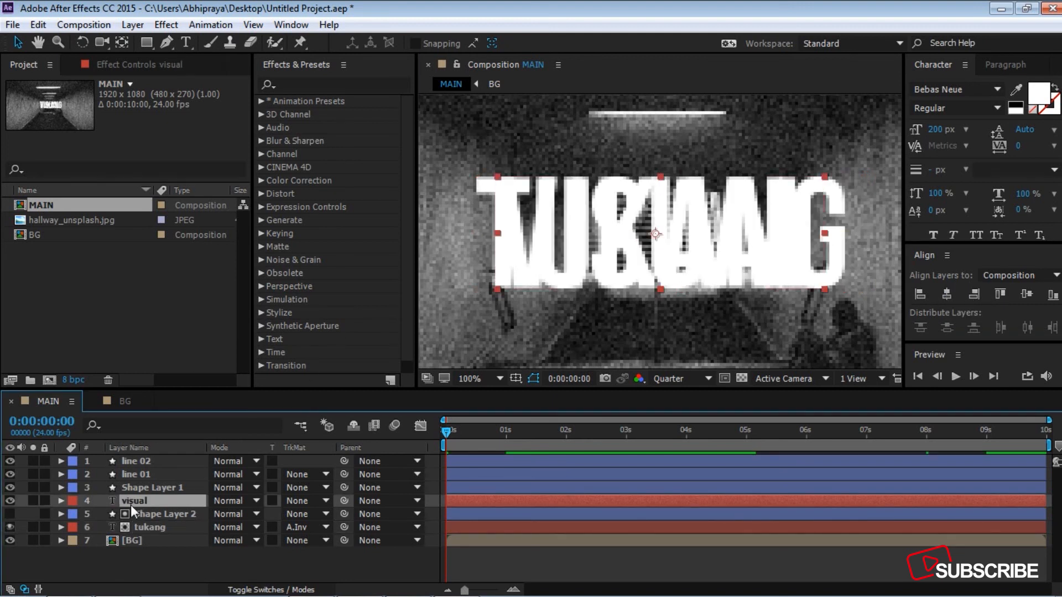
click(1049, 103)
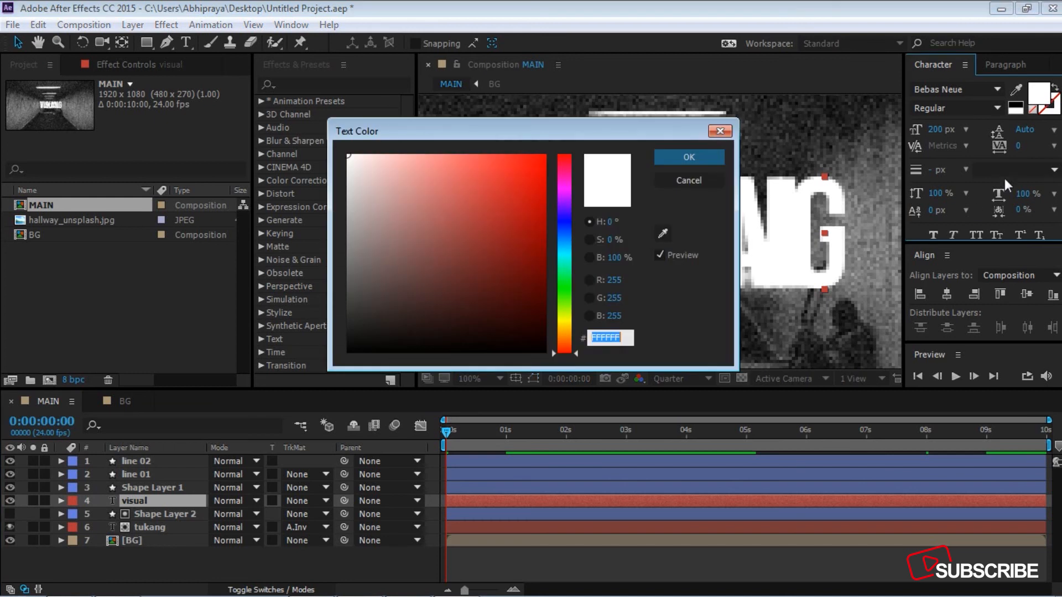
drag(375, 262, 546, 157)
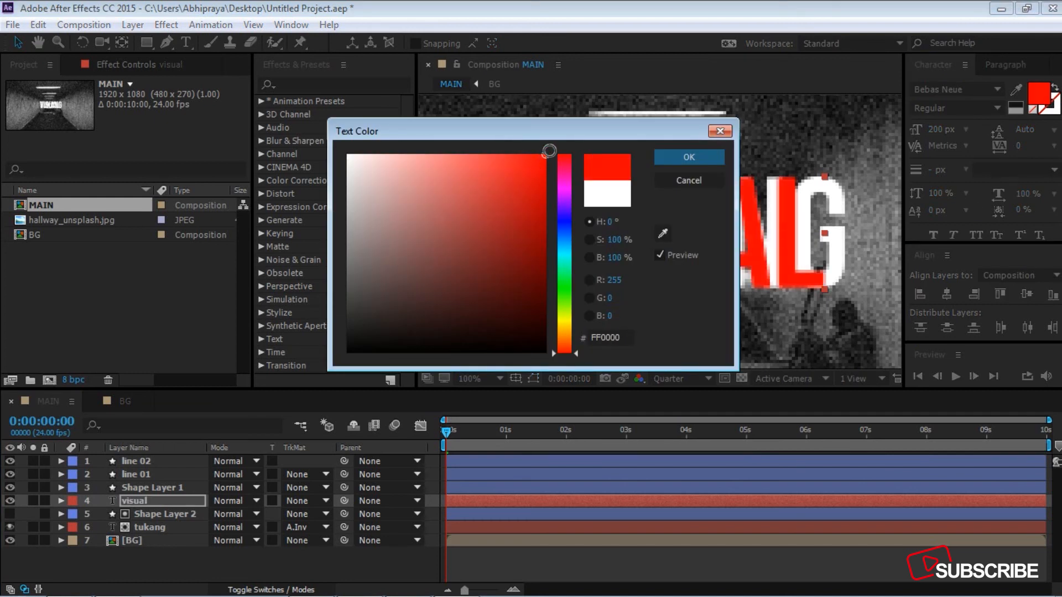
click(690, 160)
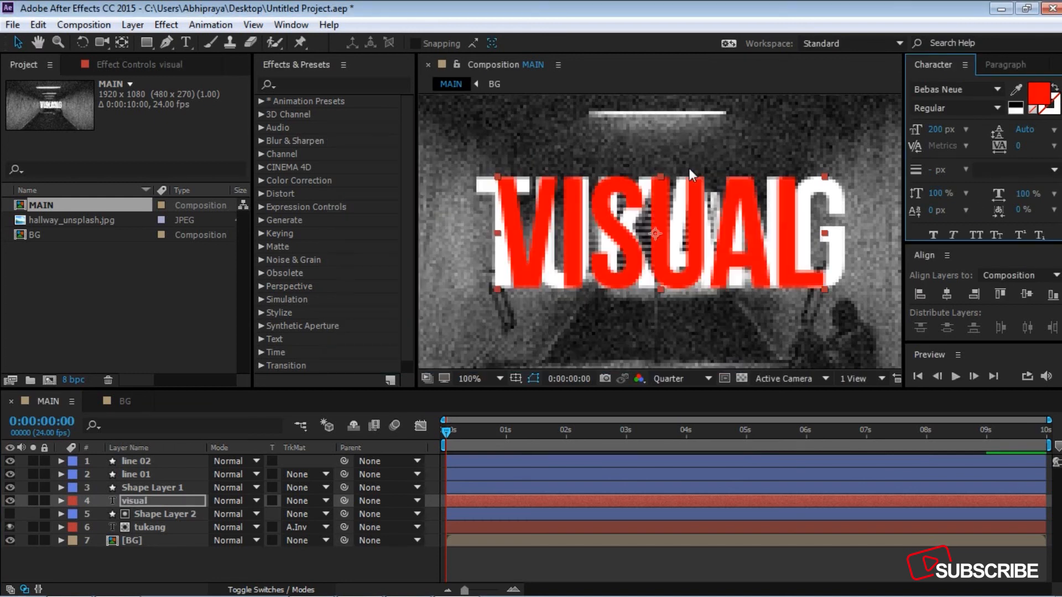
click(321, 501)
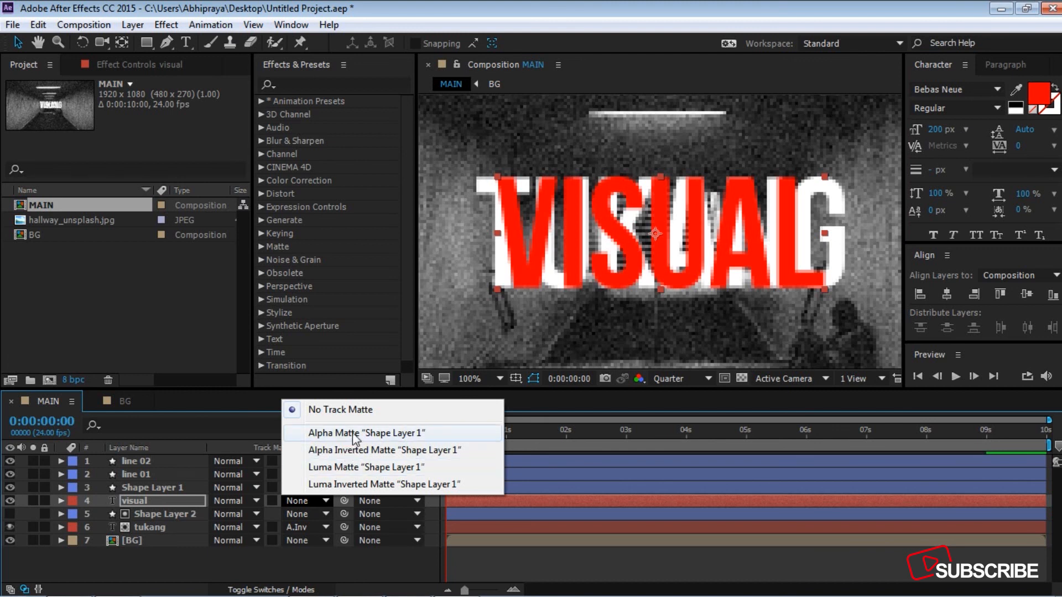
click(354, 435)
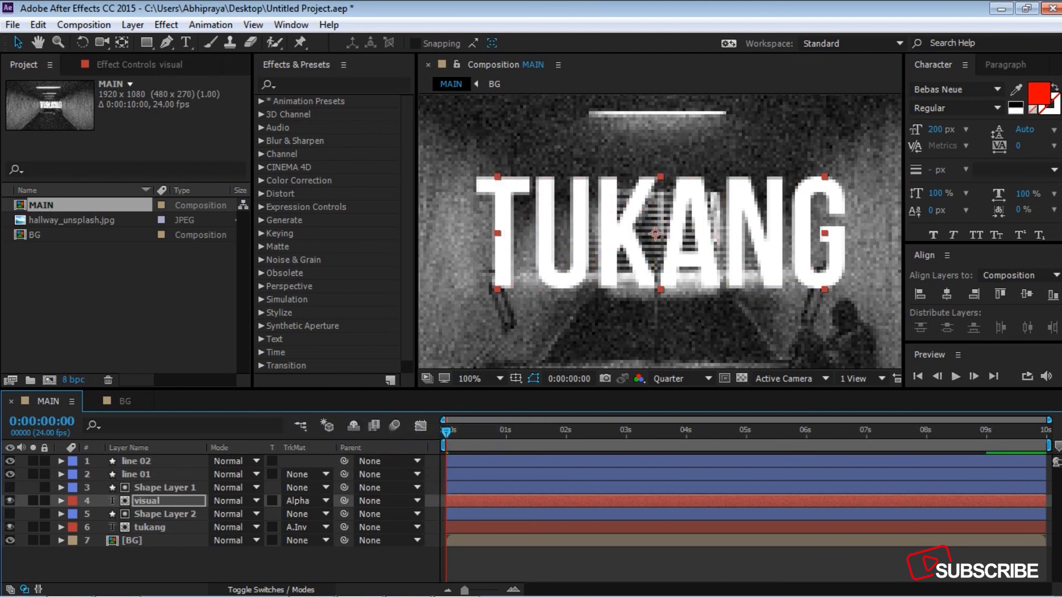
Step: Keyframe the tukang layer's Opacity at 0% at 0 seconds and 100% at 1 second
click(157, 527)
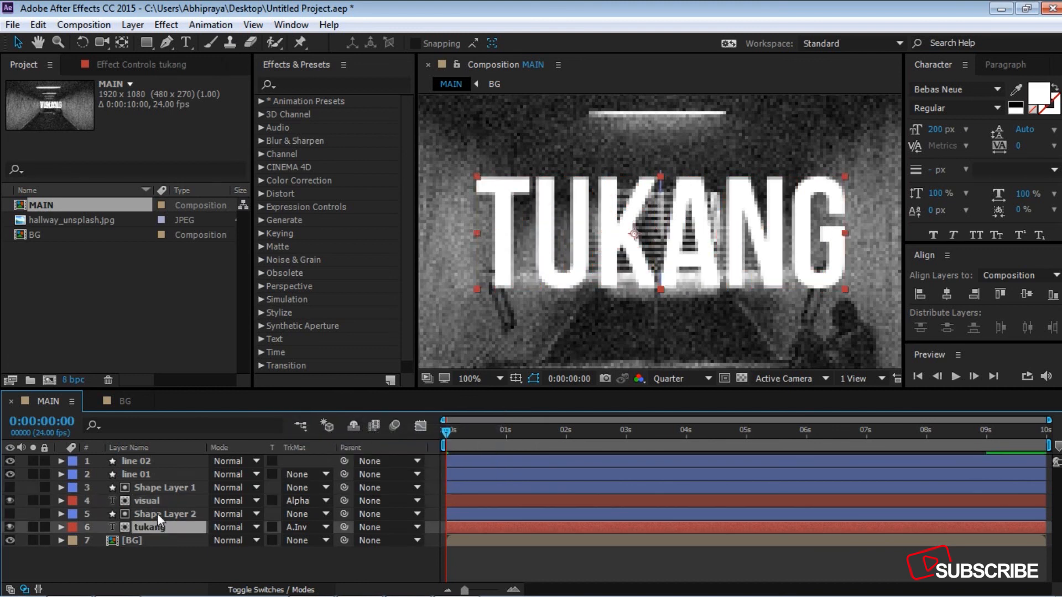
click(157, 514)
click(157, 549)
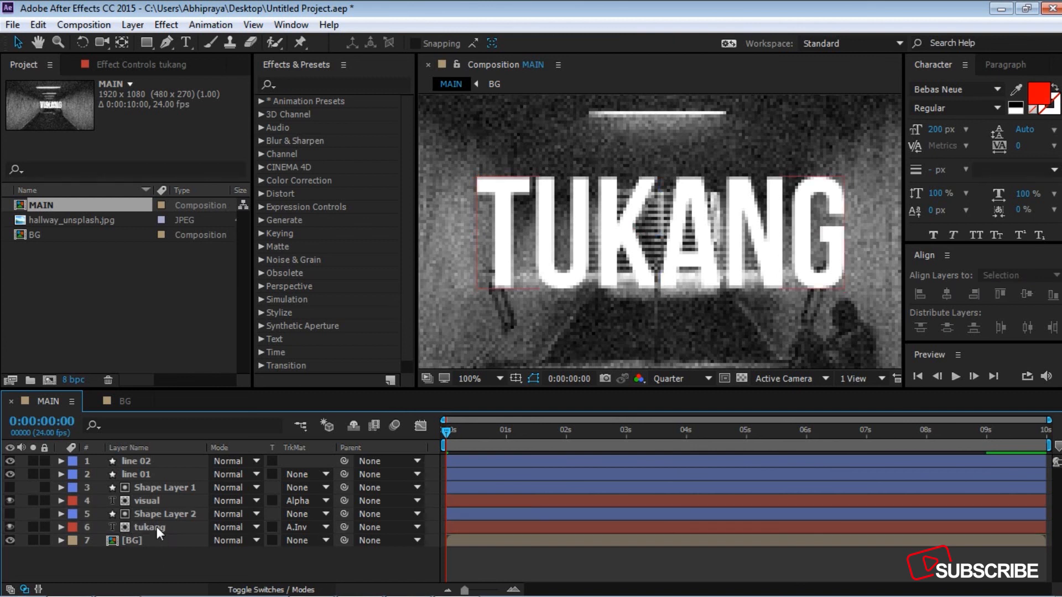
click(157, 526)
key(t)
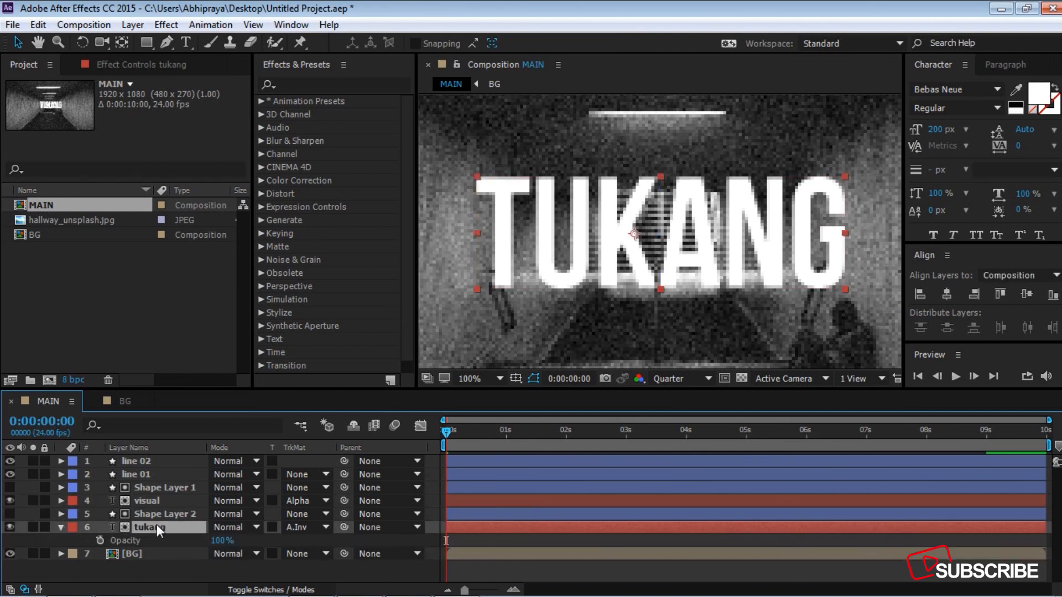
drag(453, 432, 509, 433)
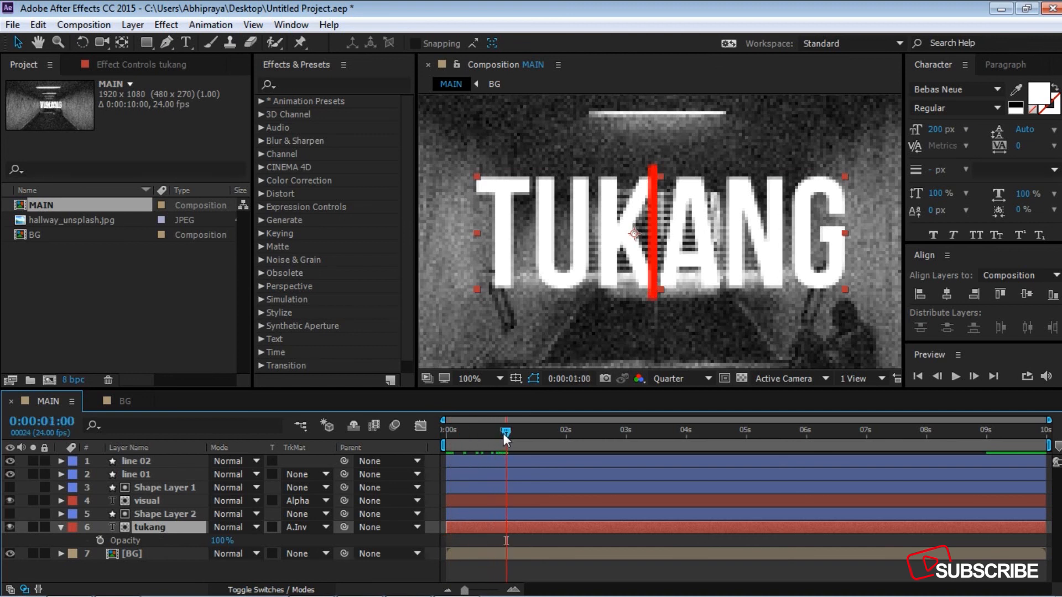
click(100, 540)
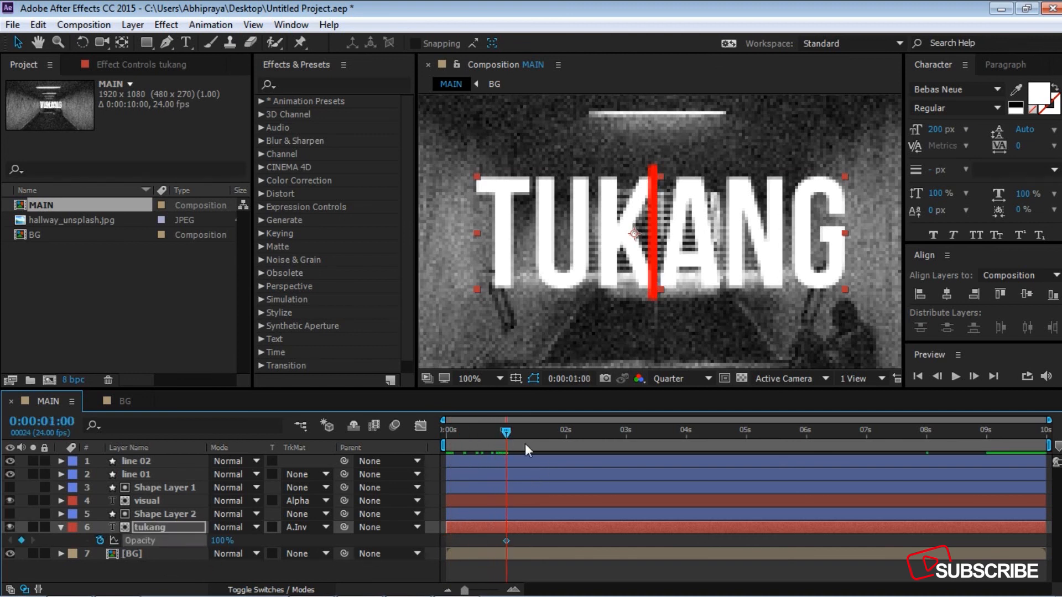
drag(509, 430, 391, 437)
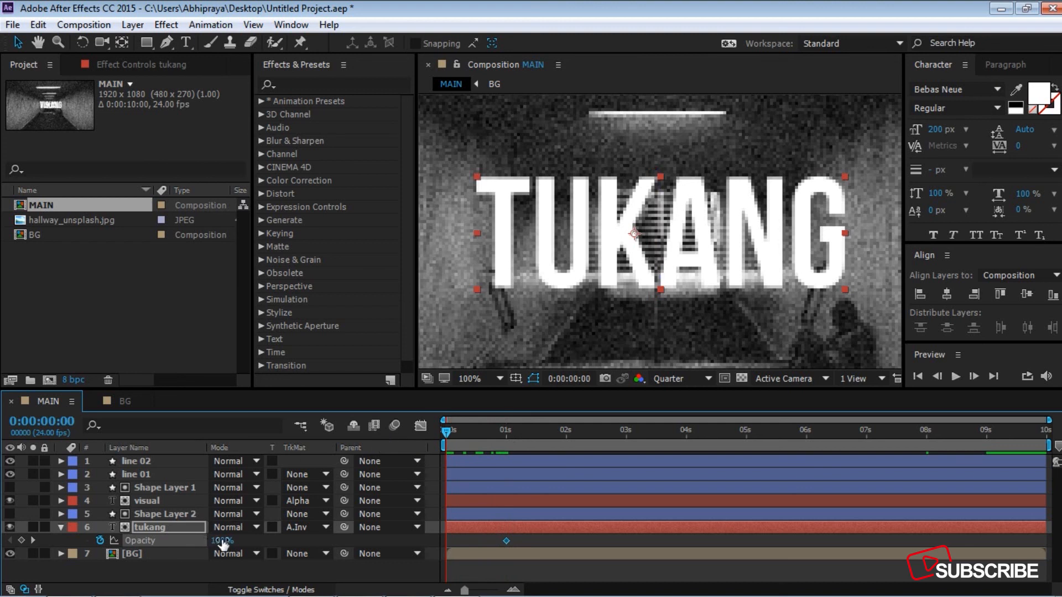
drag(220, 541, 143, 540)
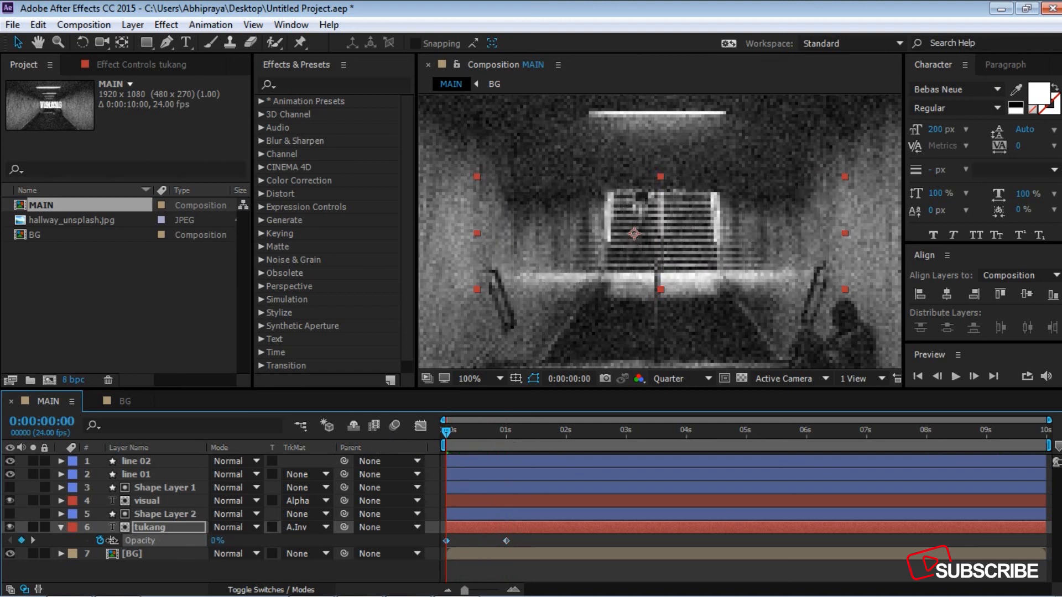
Step: Trim the end of the Shape Layer 2 and tukang layers to the 5-second mark
drag(444, 432, 745, 433)
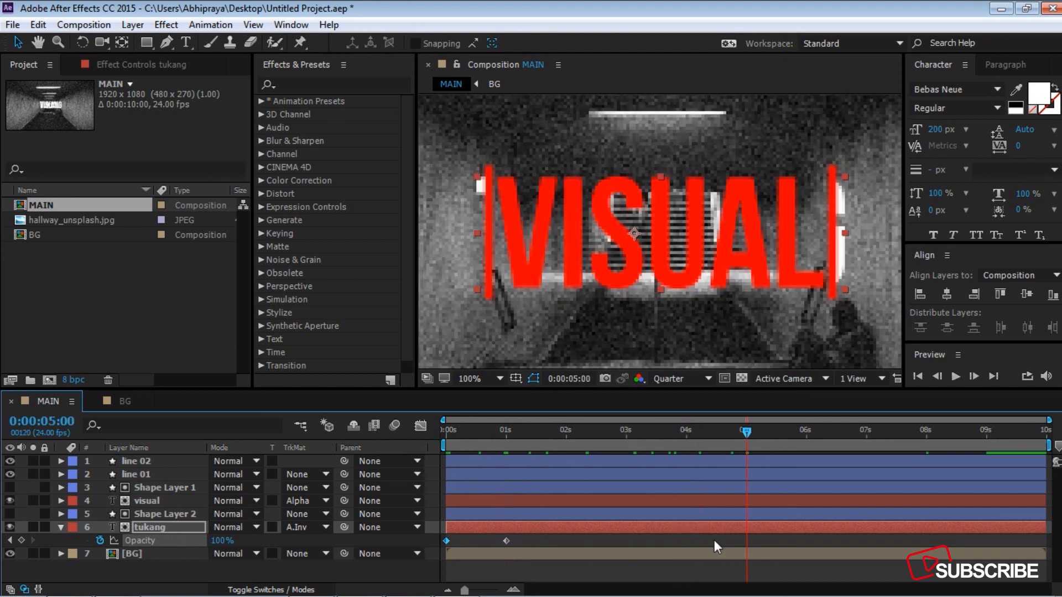
ctrl+click(732, 517)
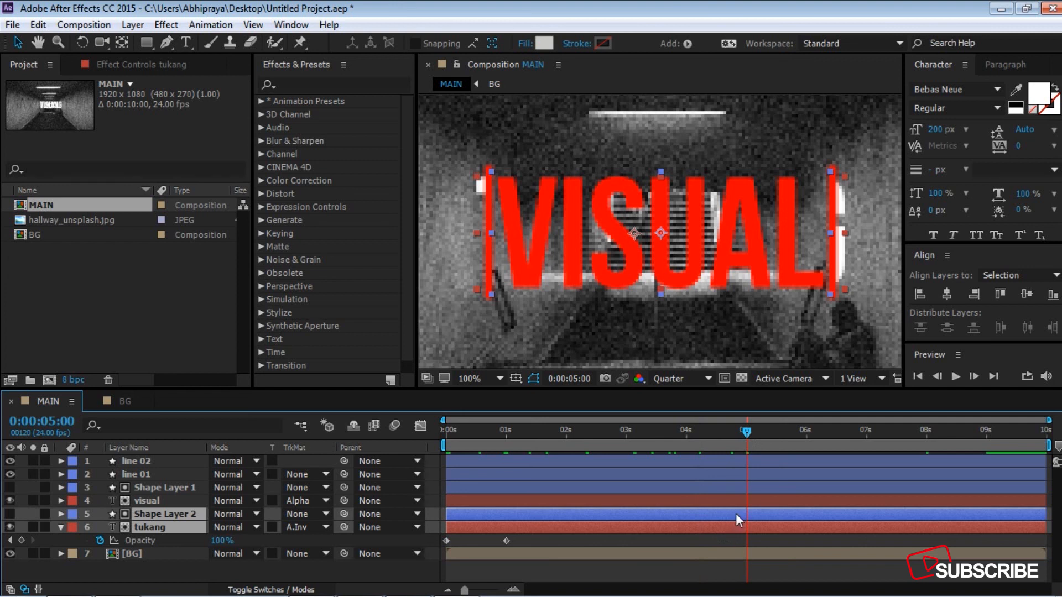
key(alt+bracketright)
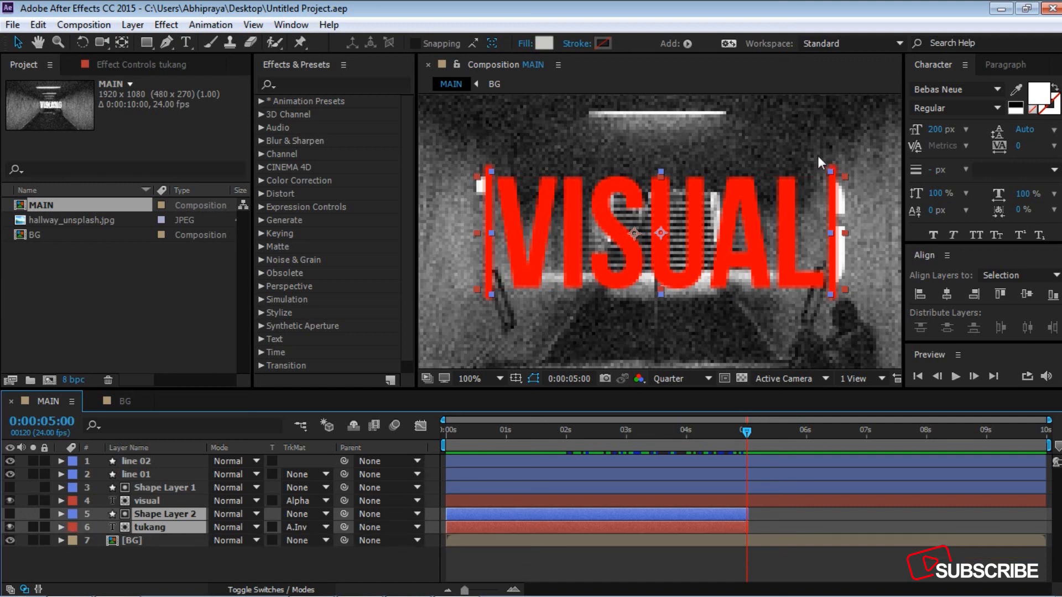
Step: Scale the tukang text layer to 90% and collapse its properties
click(157, 560)
click(148, 530)
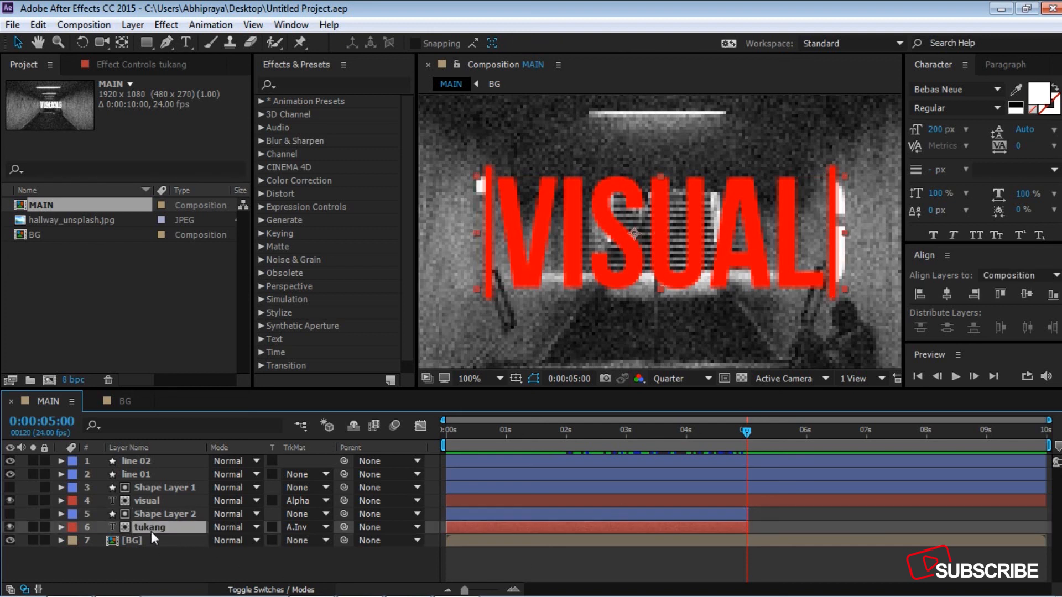
key(s)
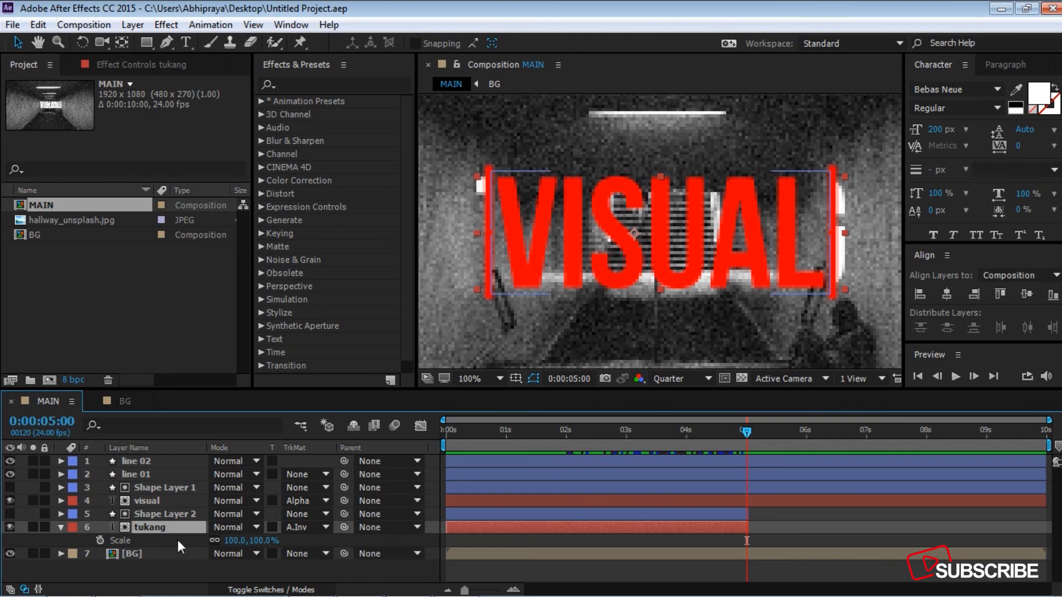
drag(233, 541, 228, 541)
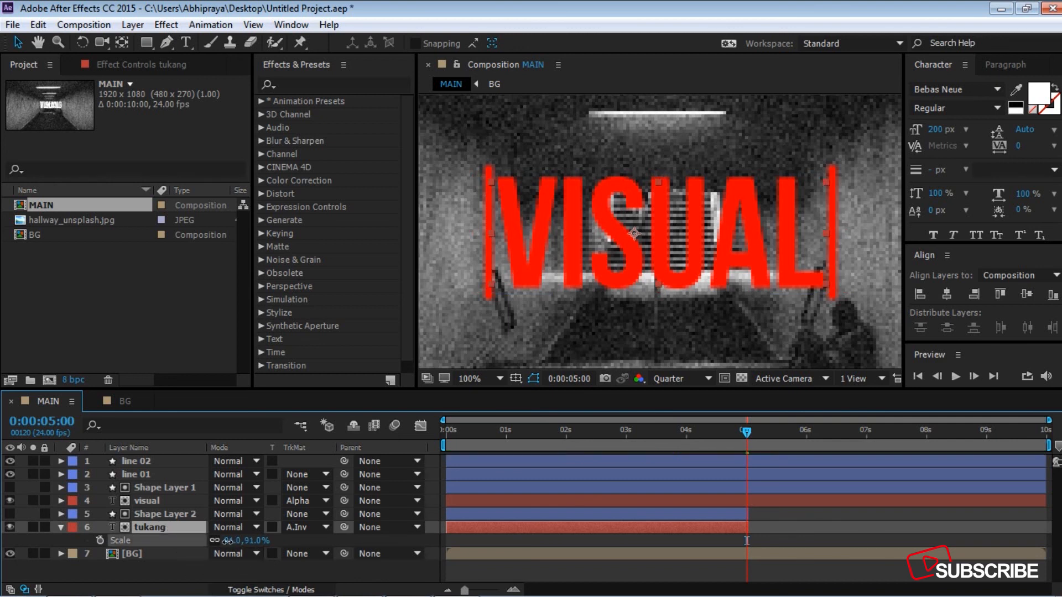
click(227, 541)
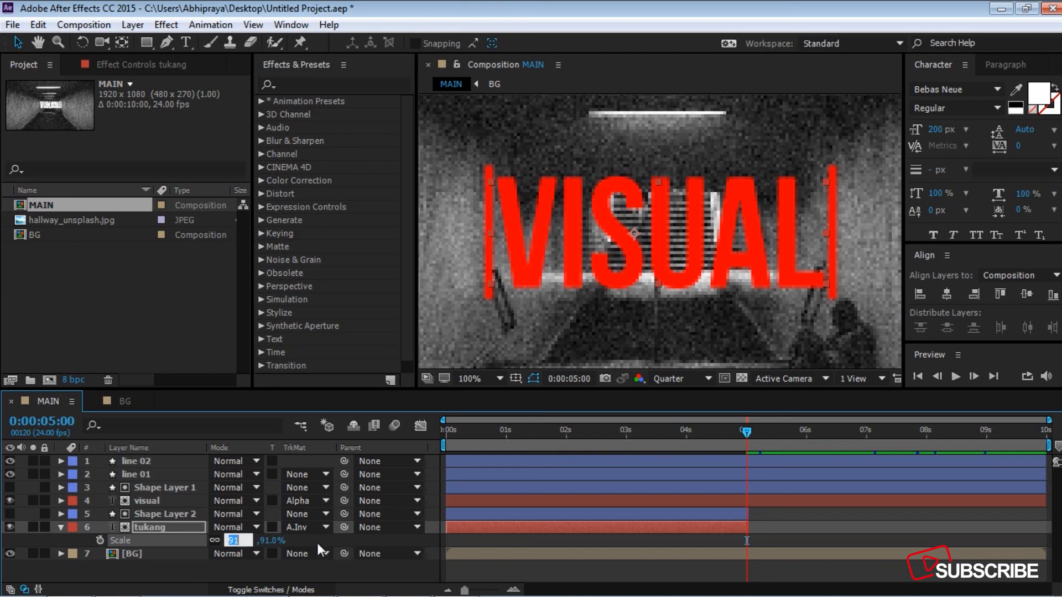
text(90)
key(Return)
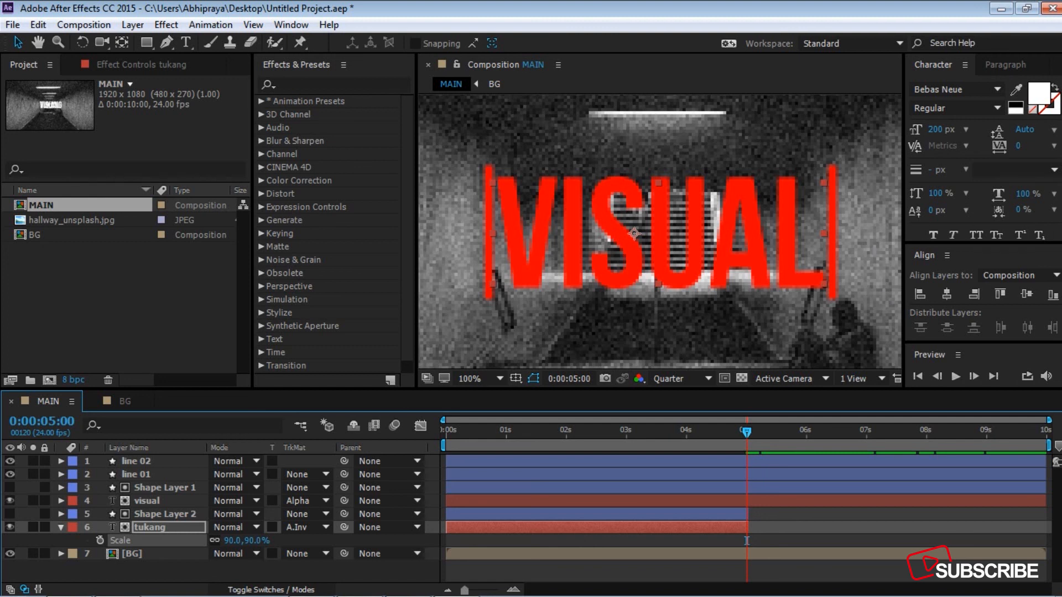
click(62, 527)
Step: Preview the MAIN composition's title swap animation from 0 seconds
drag(742, 433, 446, 433)
key(space)
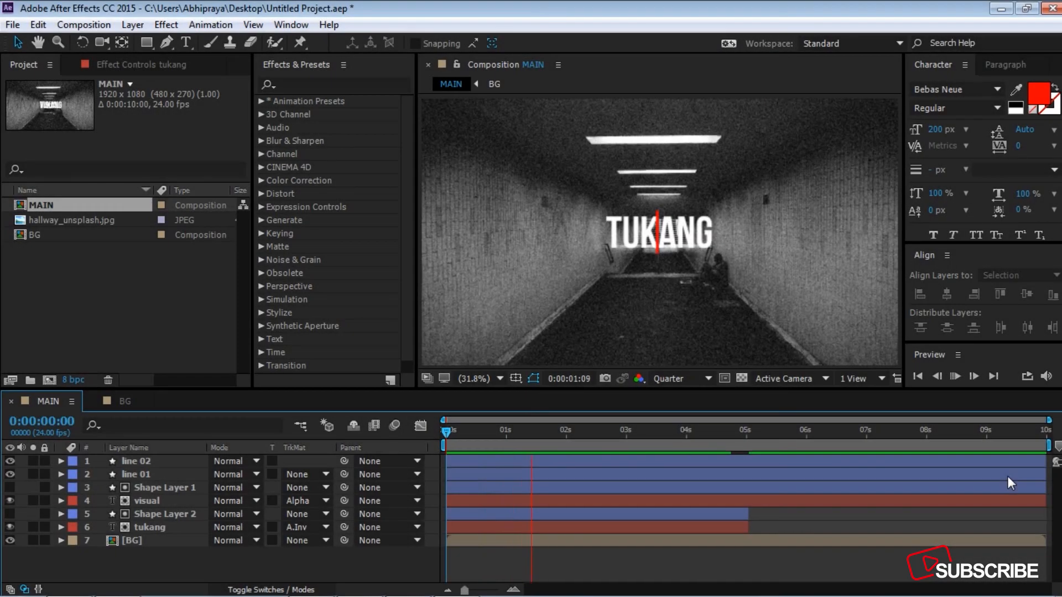
key(space)
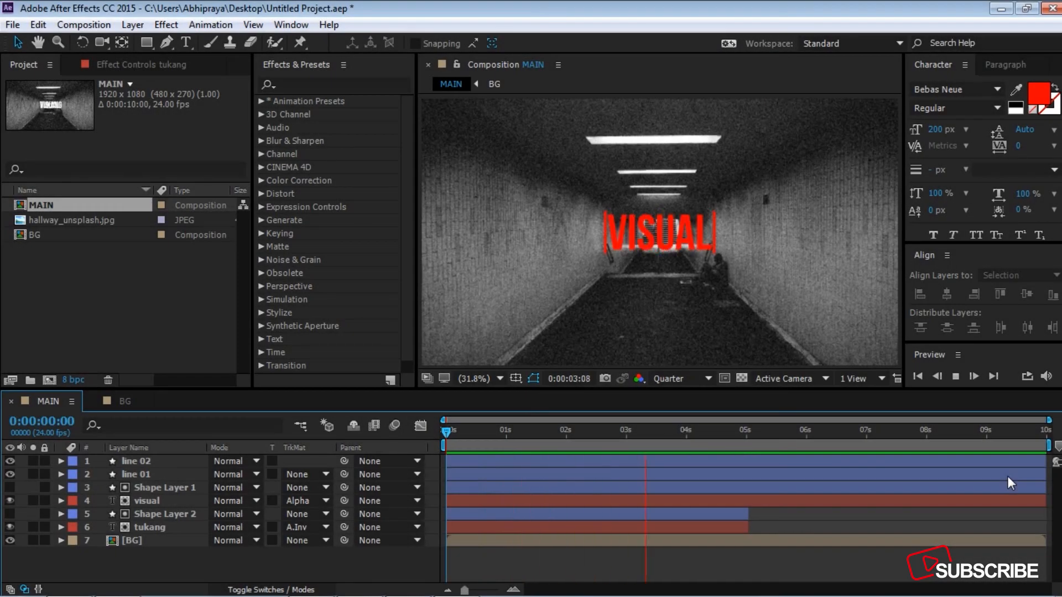